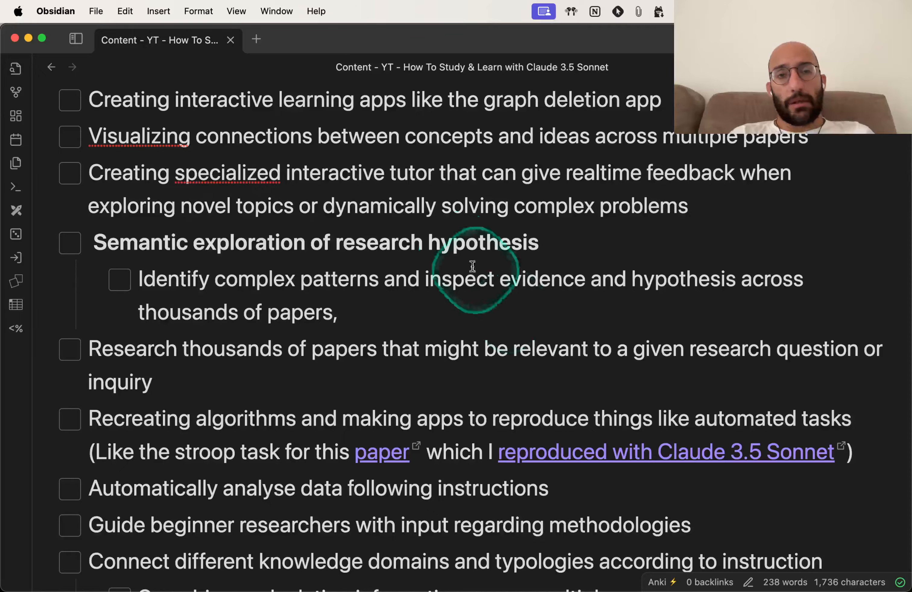
- Switch to Claude in Arc and attach attention-paper.pdf from the learn-research-with-claude folder inside the content_creation projects folder
scroll(472, 267, up, 10)
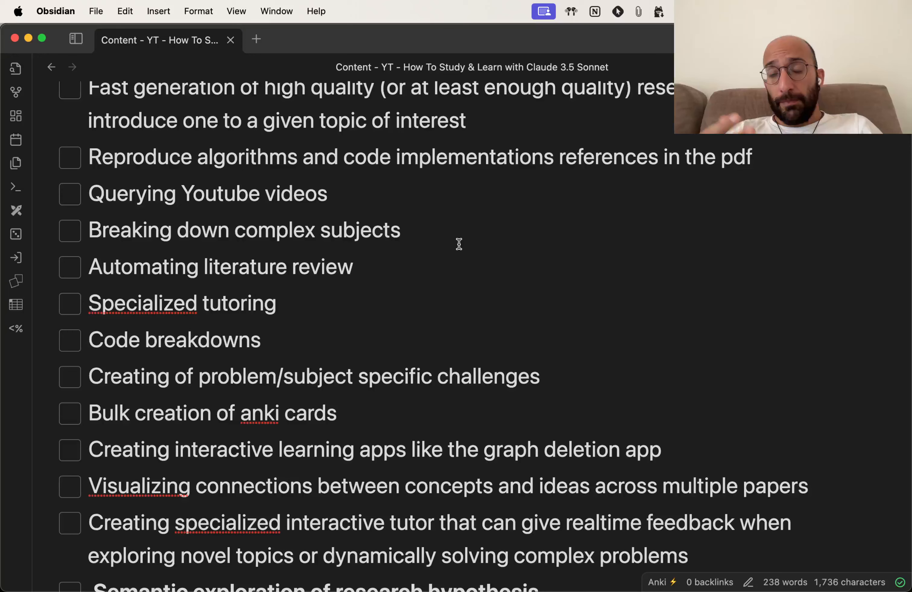
key(super+Tab)
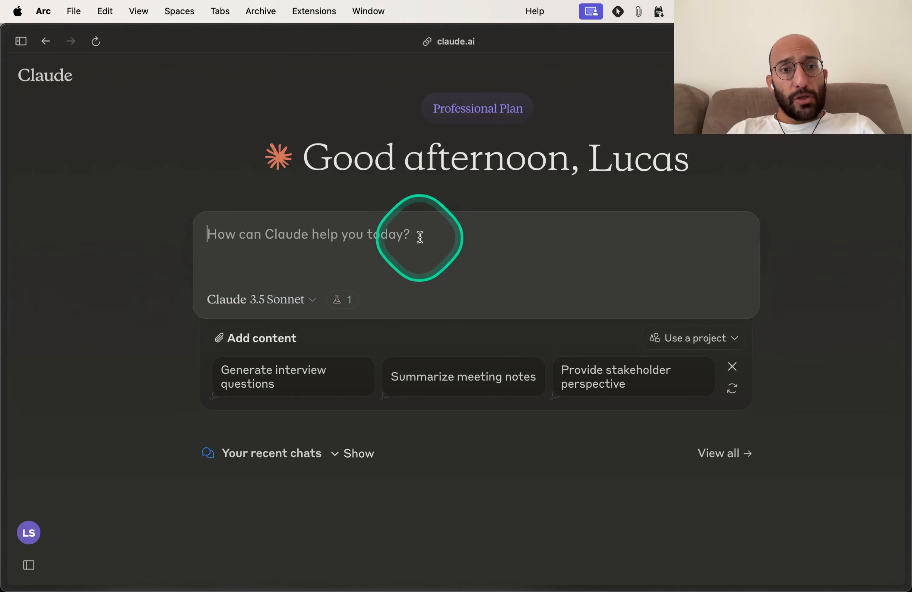
click(268, 341)
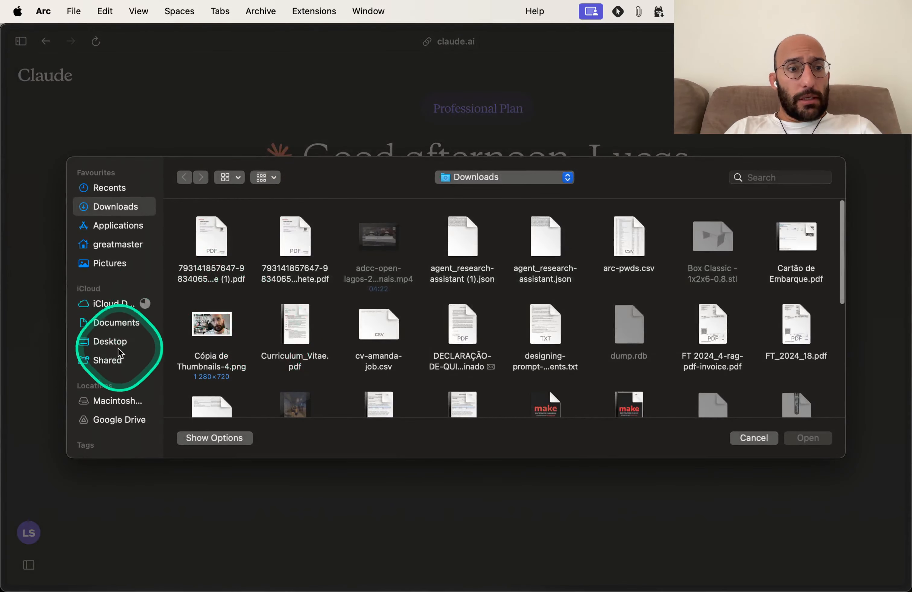
click(112, 342)
double_click(357, 252)
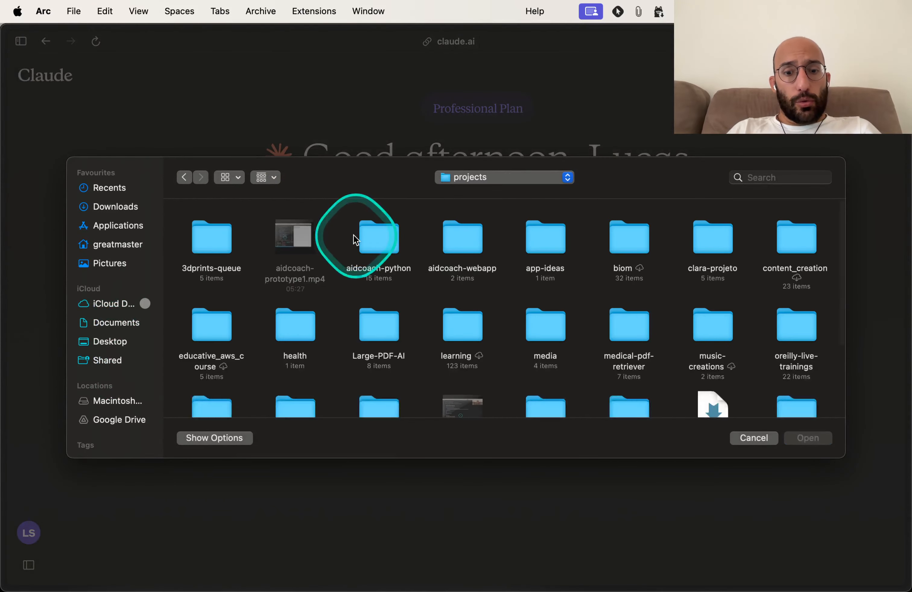
key(Return)
scroll(402, 286, down, 2)
scroll(406, 291, up, 2)
text(le)
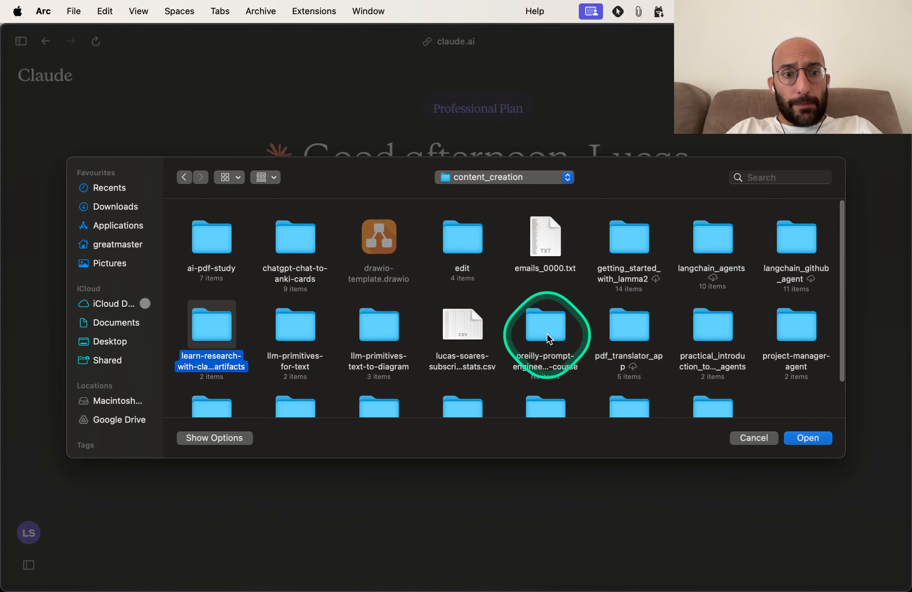
double_click(208, 330)
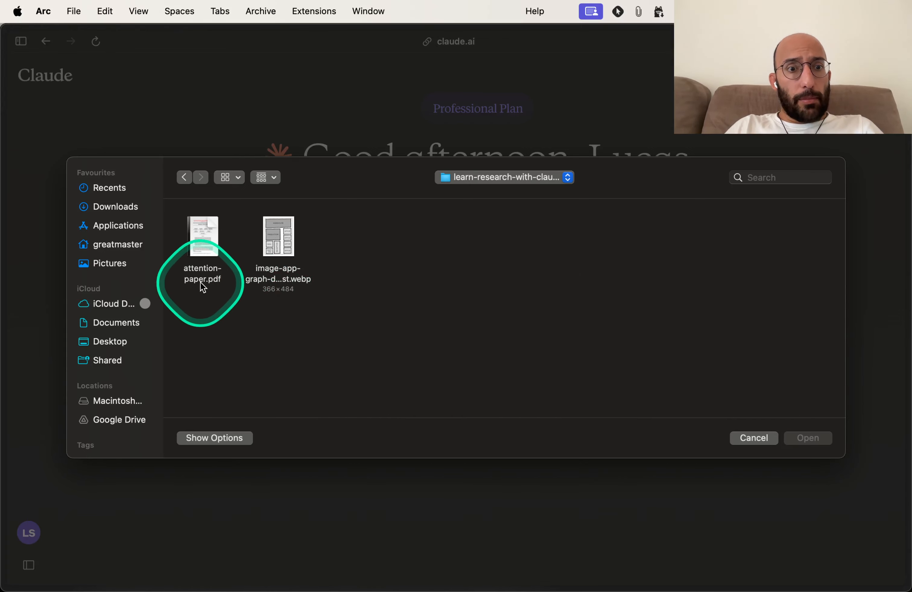
click(211, 279)
click(818, 443)
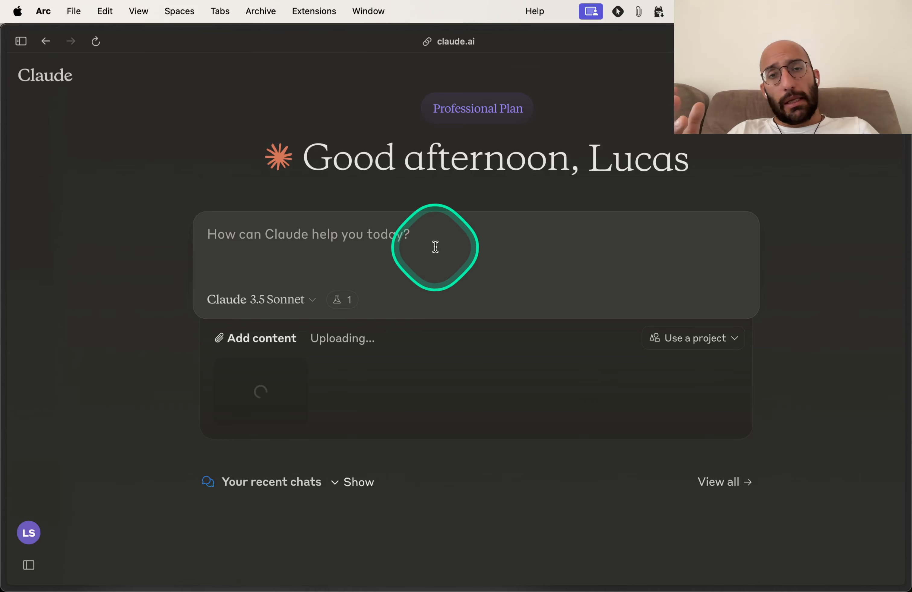
- Send the prompt "Summarize this paper into a set of instructive bullet points."
click(422, 237)
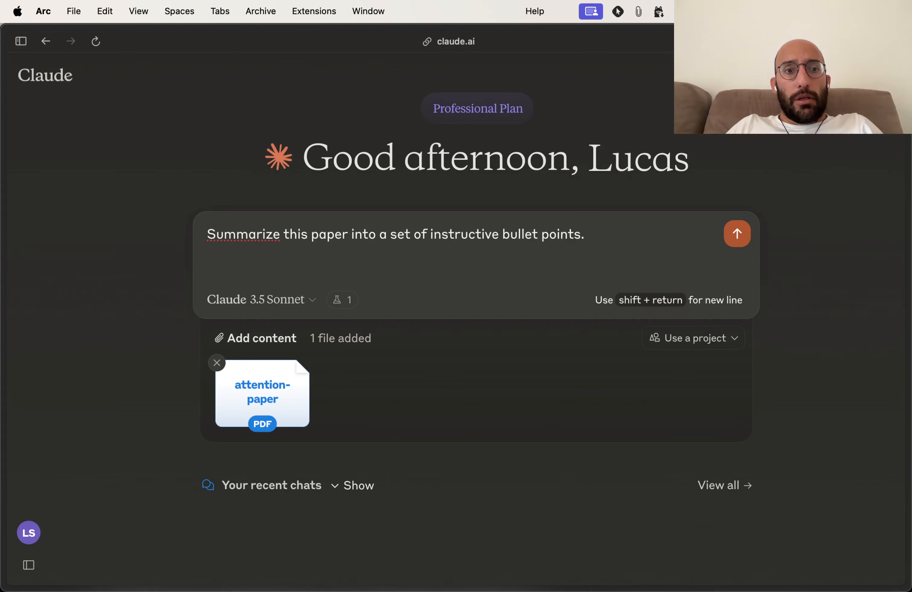
click(737, 233)
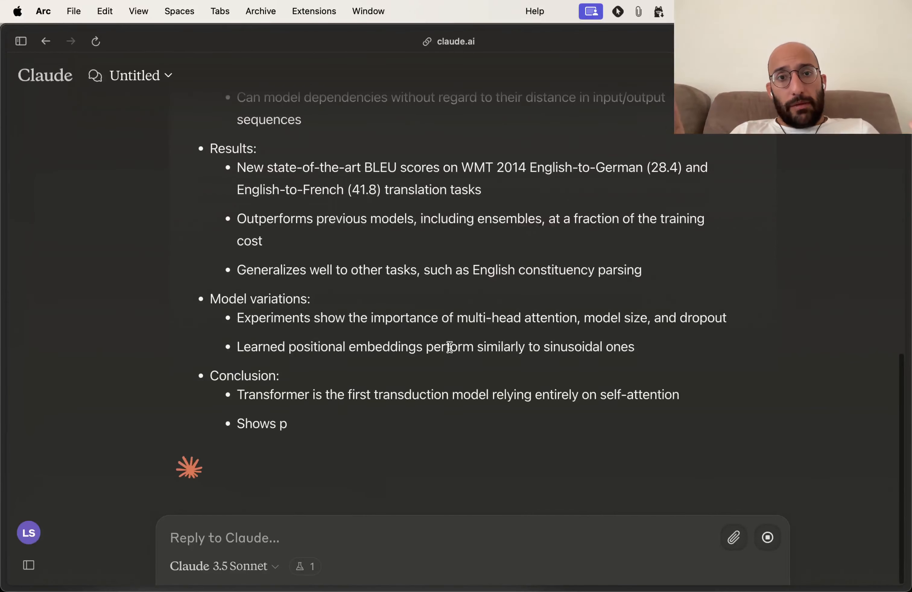
click(451, 325)
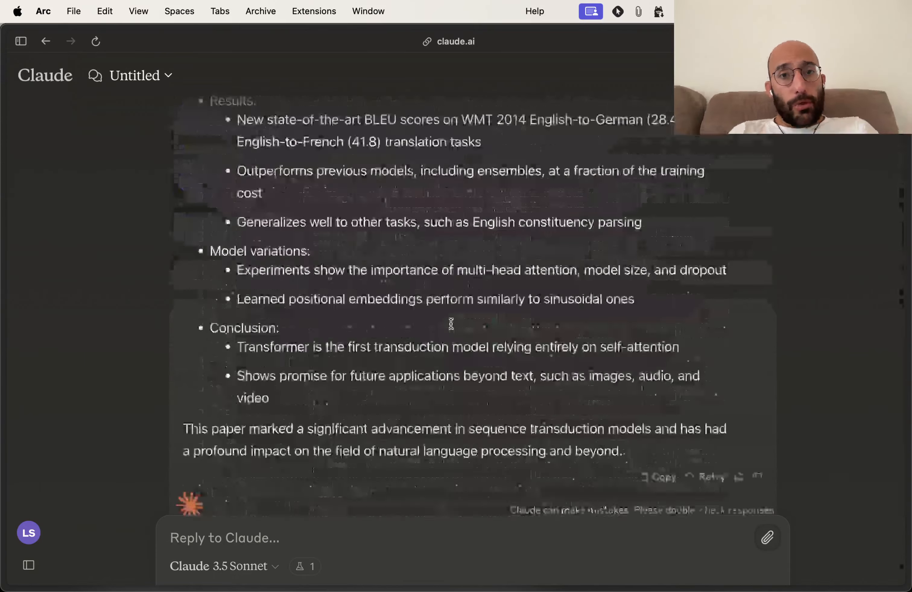
- Ask Claude to turn the paper into an interactive dashboard app with a navigable interface of rich interactive information that teaches the paper's contents
click(395, 547)
text(Tu)
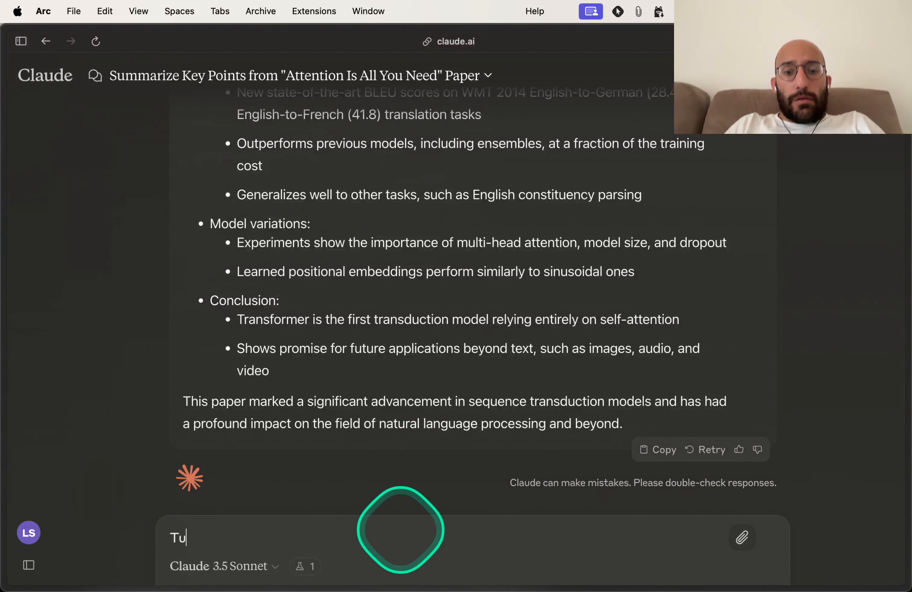
text(rn this paper into an interactive dashboard app where I can navigate th)
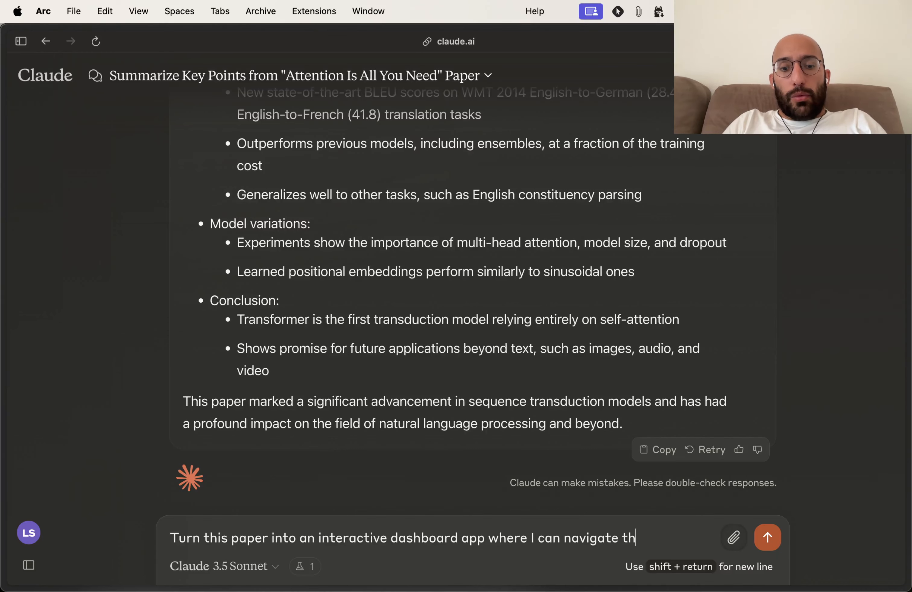
text(n interface containing rich interactive information that teaaches me)
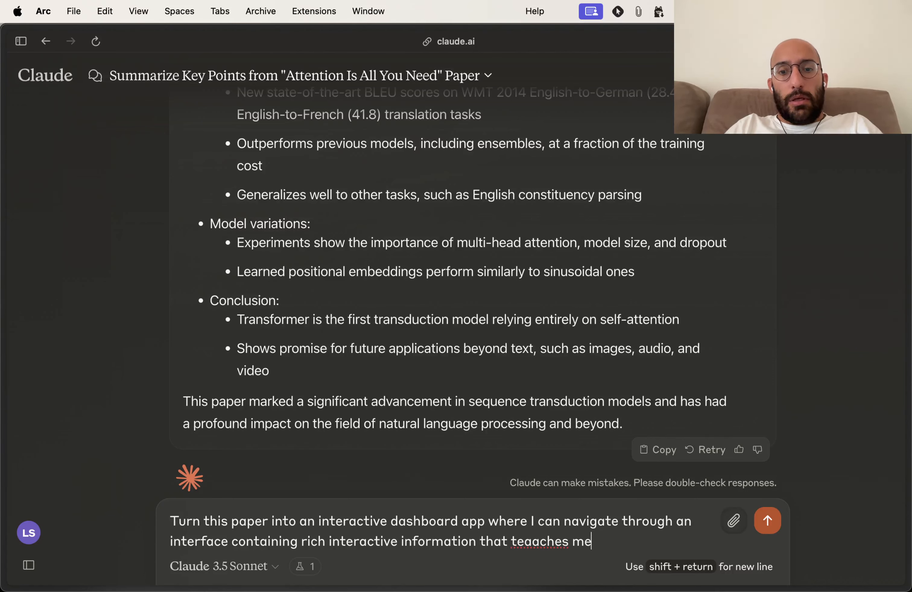
text(s of the paper.)
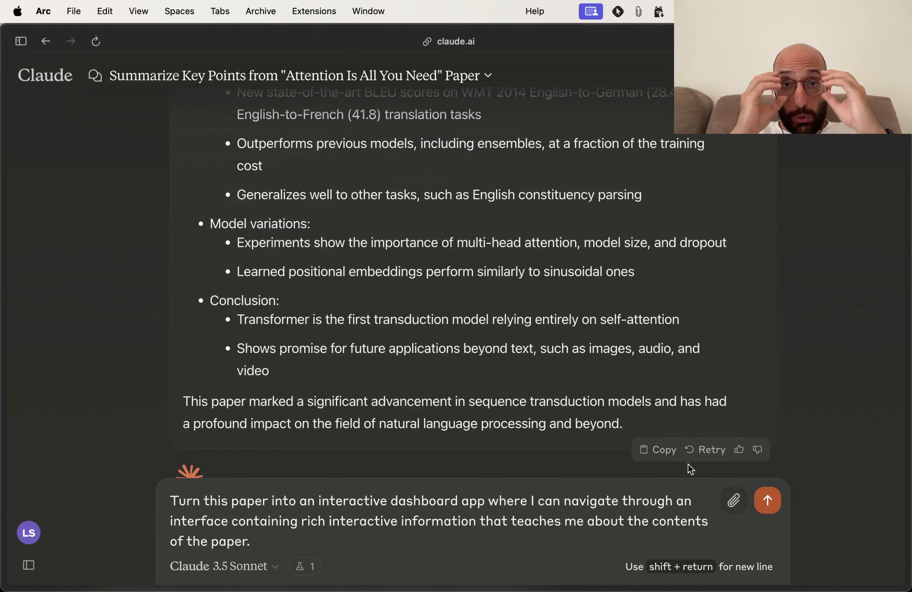
click(774, 510)
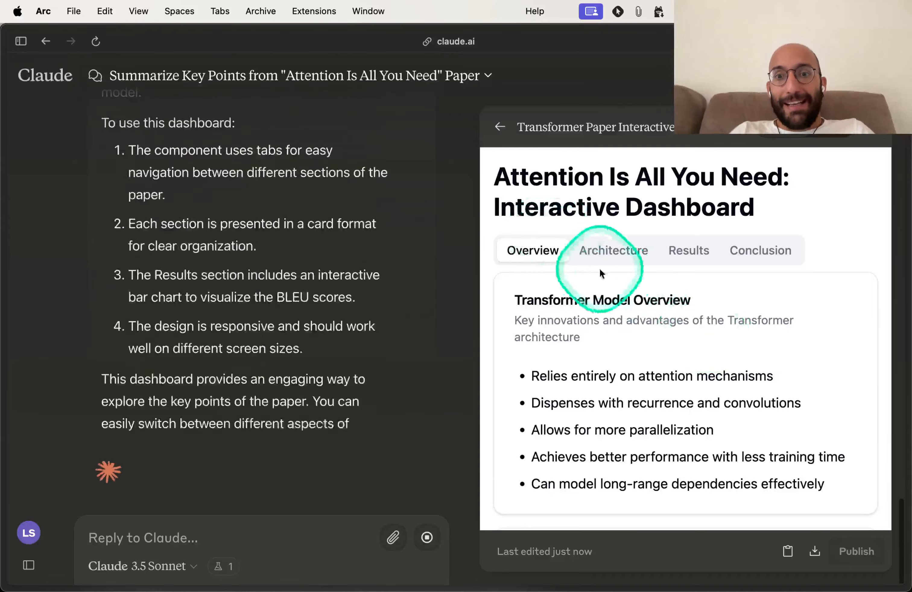
- Look through the Overview and Architecture sections of the generated Attention Is All You Need dashboard
scroll(692, 335, down, 5)
scroll(679, 341, up, 8)
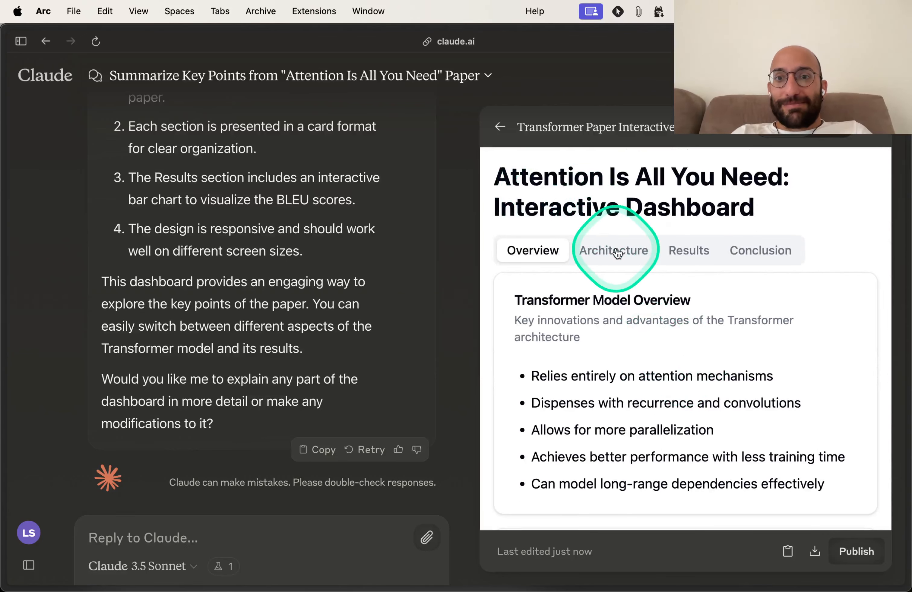
click(616, 252)
click(534, 251)
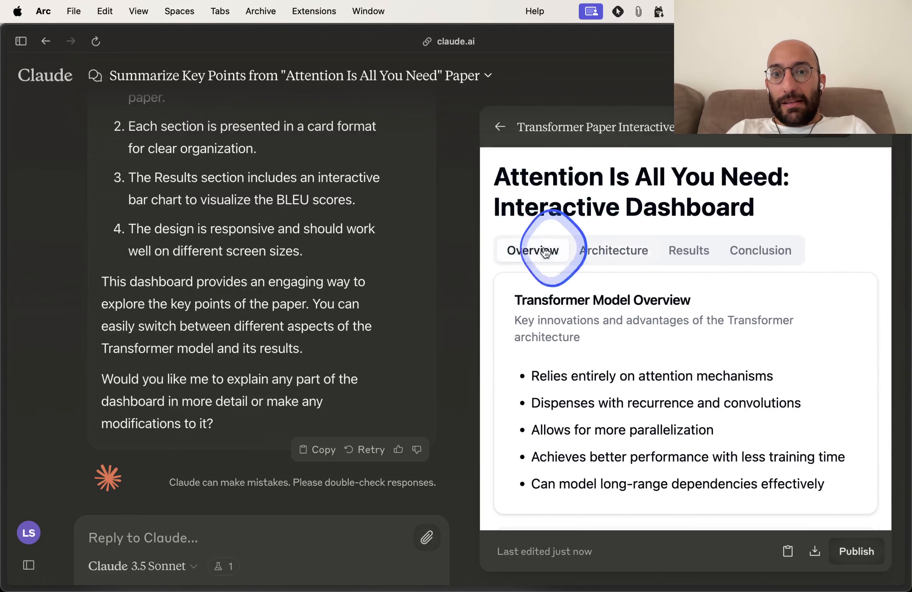
scroll(597, 286, down, 2)
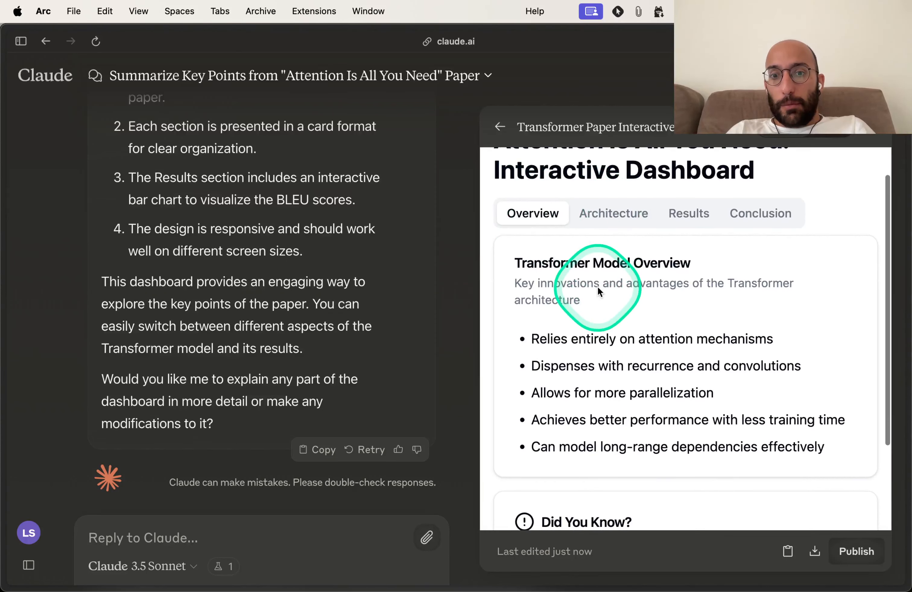
click(599, 197)
- Examine the dashboard's Results section, inspecting the BLEU scores of the EN-DE and EN-FR bars in the chart
click(701, 220)
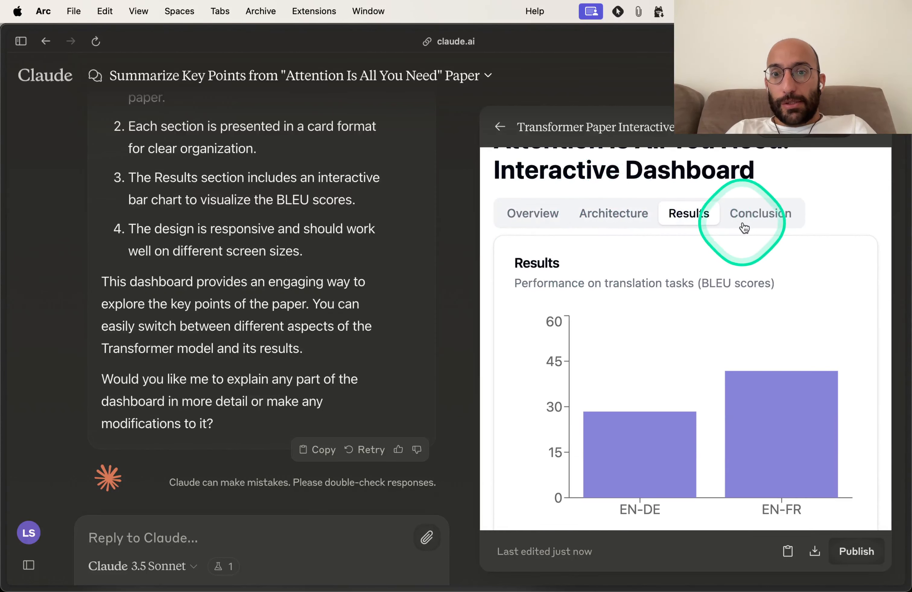
scroll(678, 379, down, 1)
mouse_move(679, 381)
scroll(678, 376, down, 2)
mouse_move(766, 401)
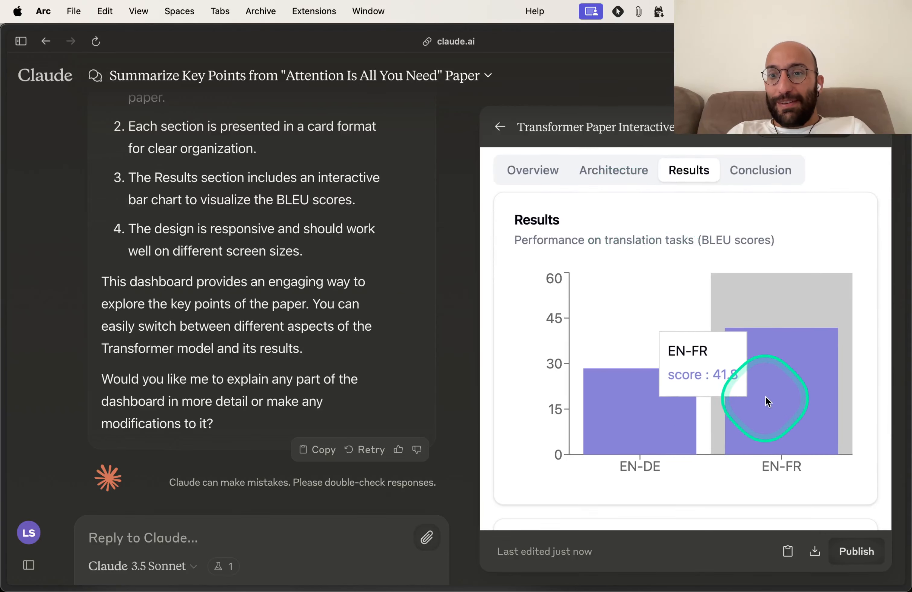
mouse_move(719, 417)
scroll(611, 397, down, 7)
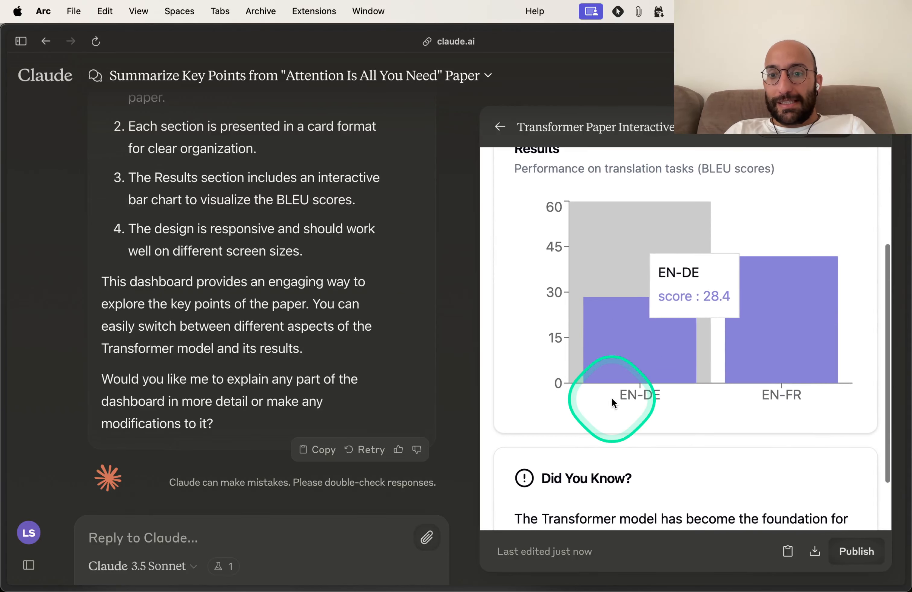
scroll(611, 402, up, 7)
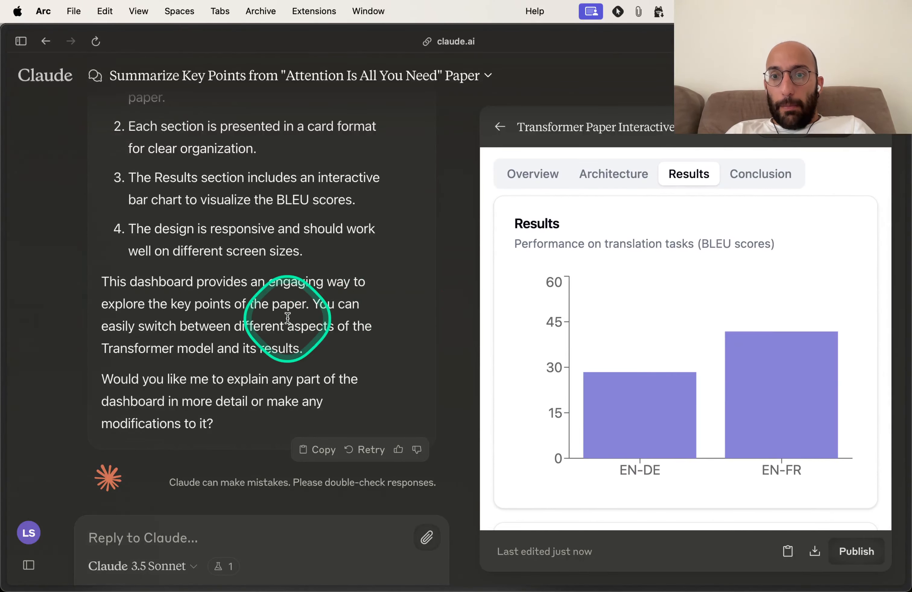
scroll(541, 323, down, 7)
scroll(540, 323, up, 10)
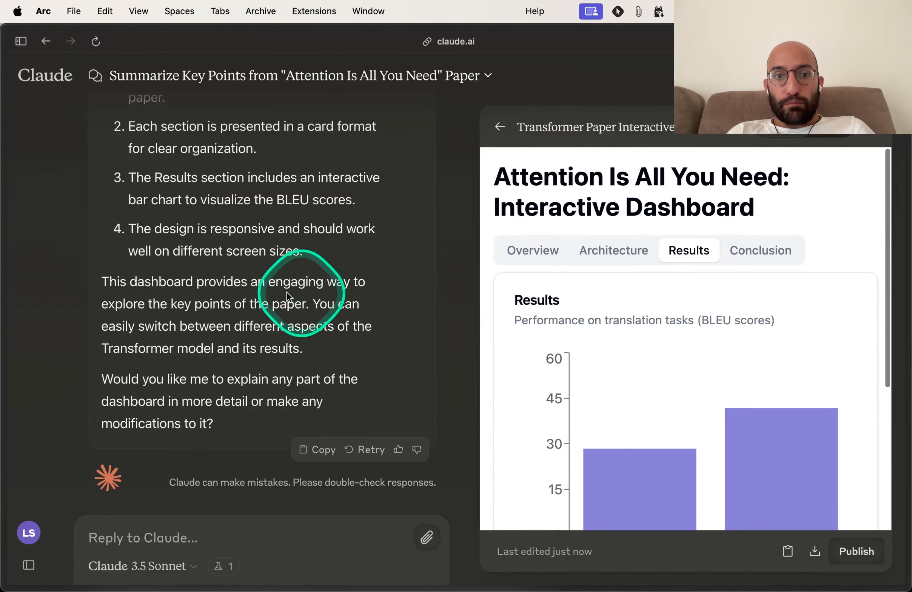
scroll(562, 346, down, 6)
mouse_move(657, 337)
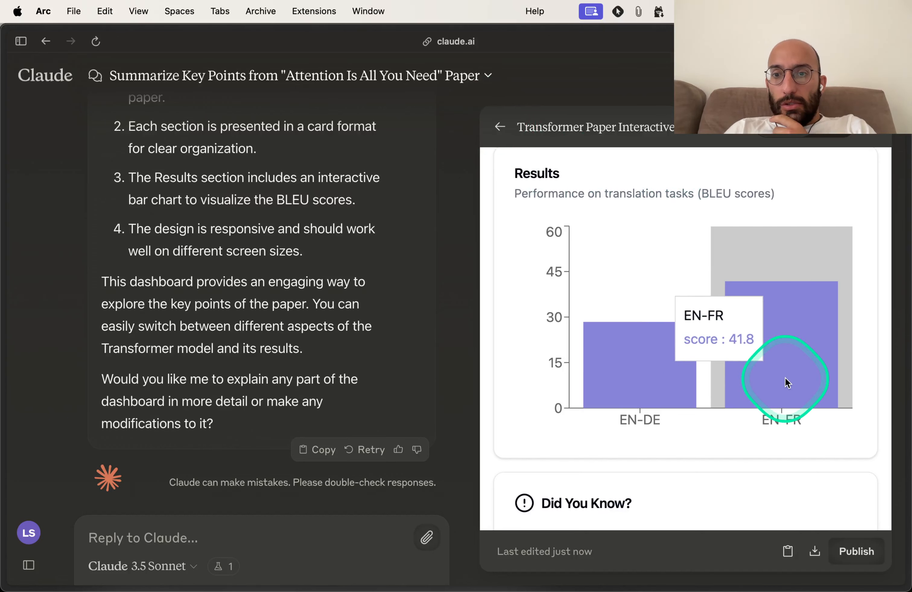
scroll(648, 354, up, 3)
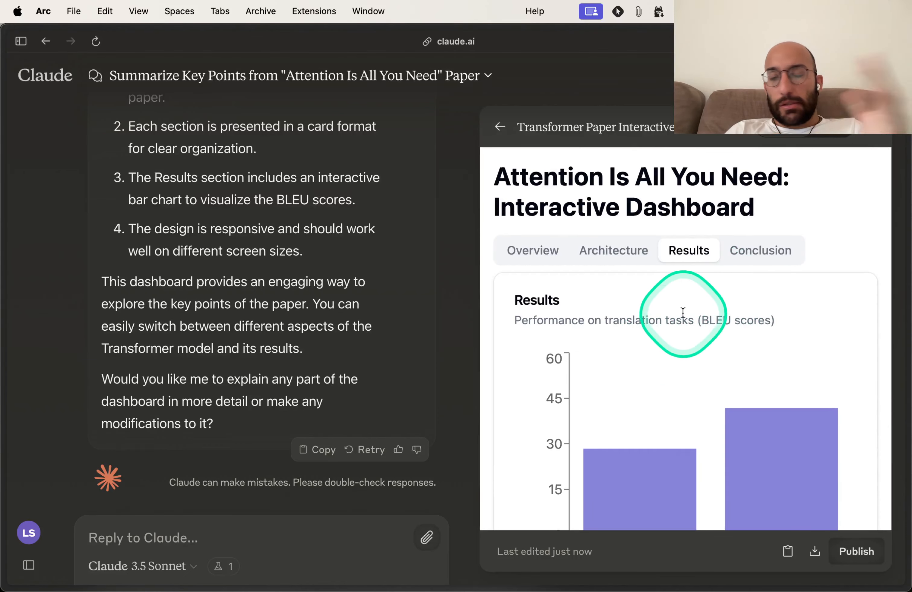
- View the extracted text of attention-paper.pdf in the chat controls and return to the Transformer Paper Interactive Dashboard artifact
click(498, 138)
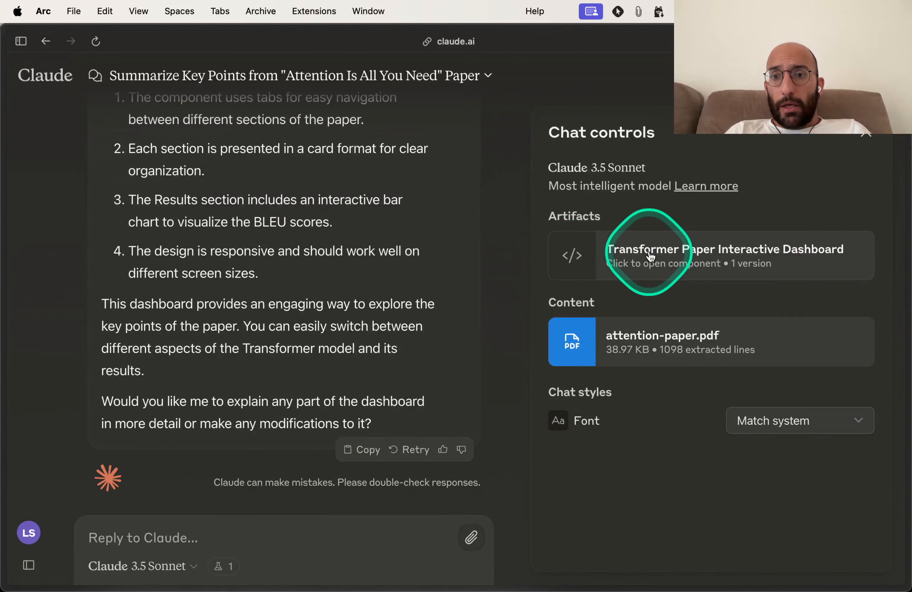
click(647, 340)
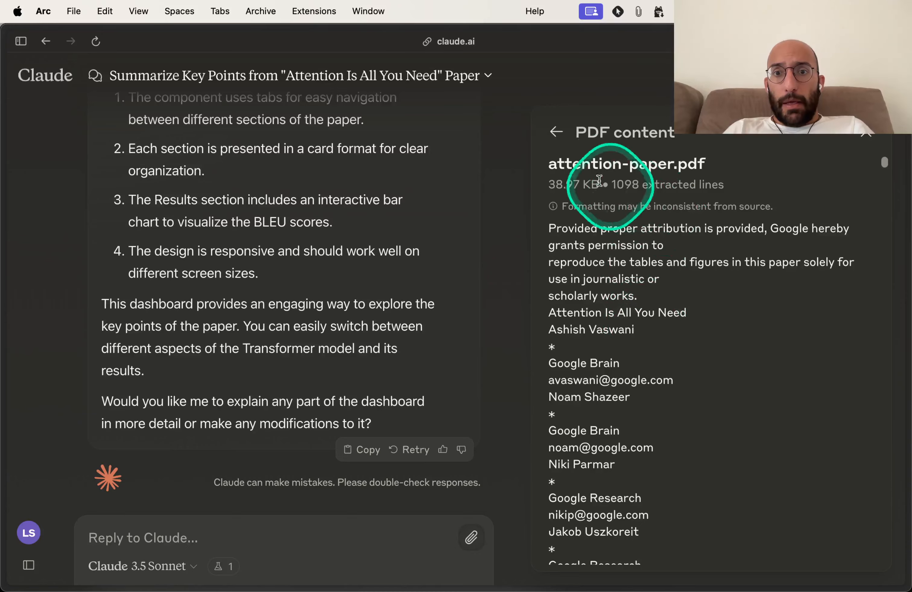
click(557, 131)
click(602, 255)
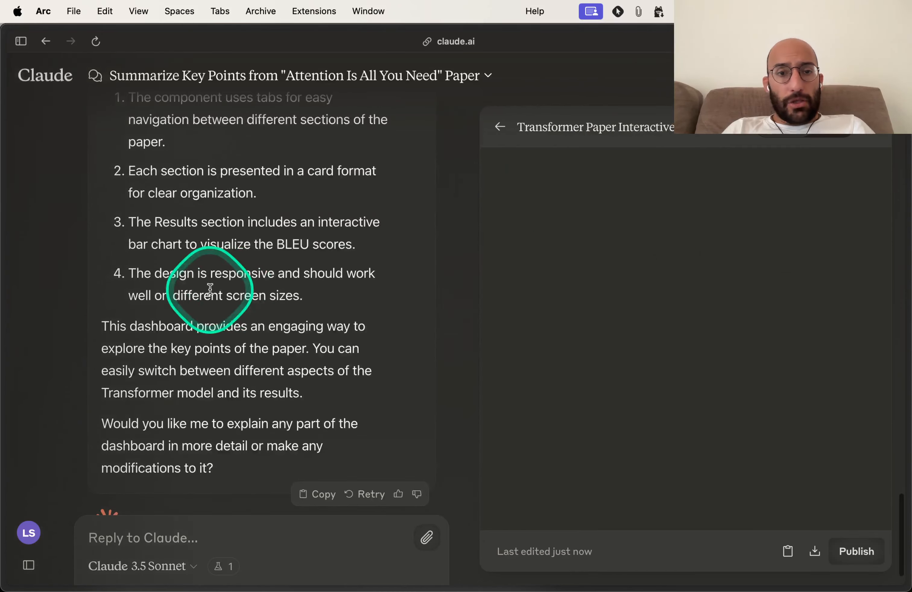
- Switch to iTerm, change to the learn-research-with-claude folder in content_creation, and open attention-paper.pdf in Preview
key(super+Tab)
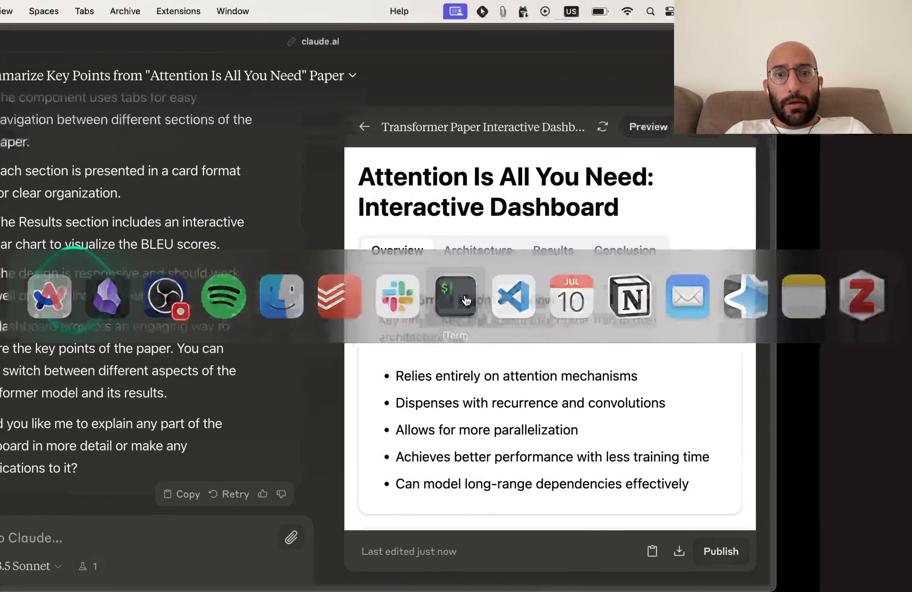
click(455, 296)
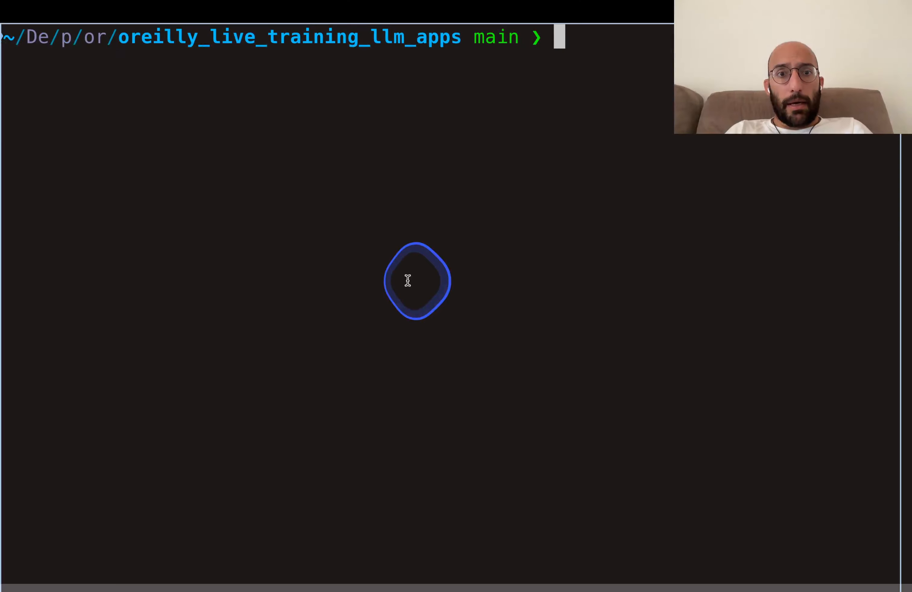
text(c)
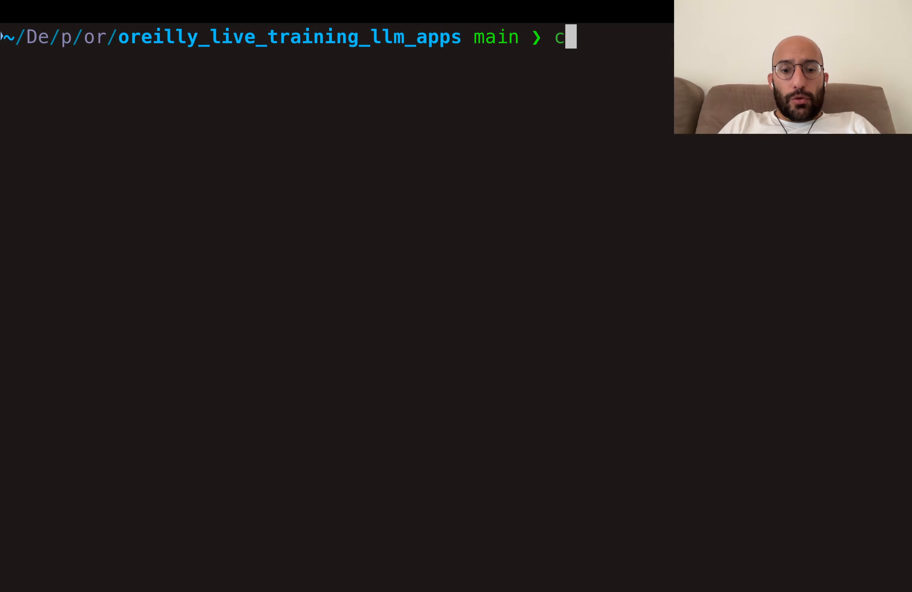
text(ontent)
key(Return)
text(cd learn-research-with-claude-so)
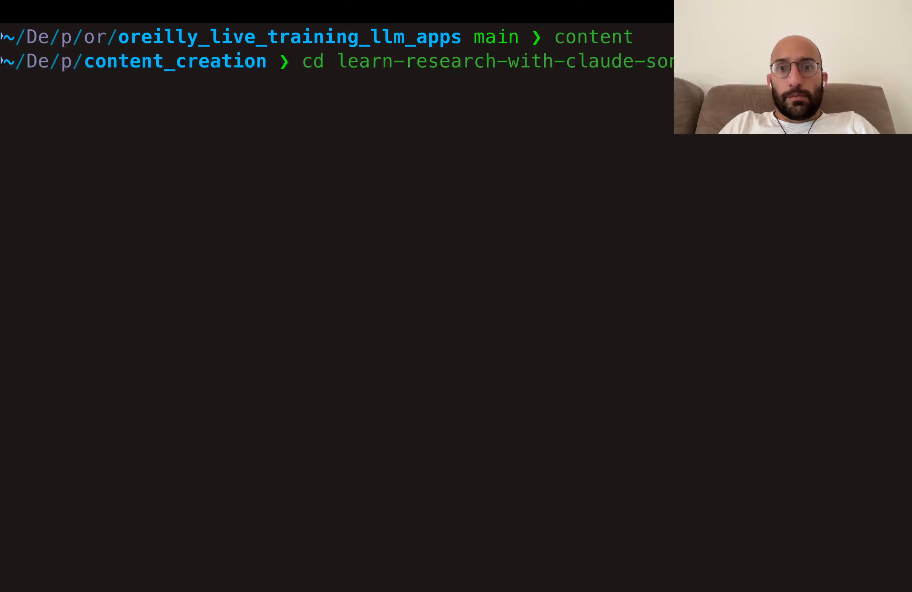
key(Return)
key(ctrl+l)
text(op)
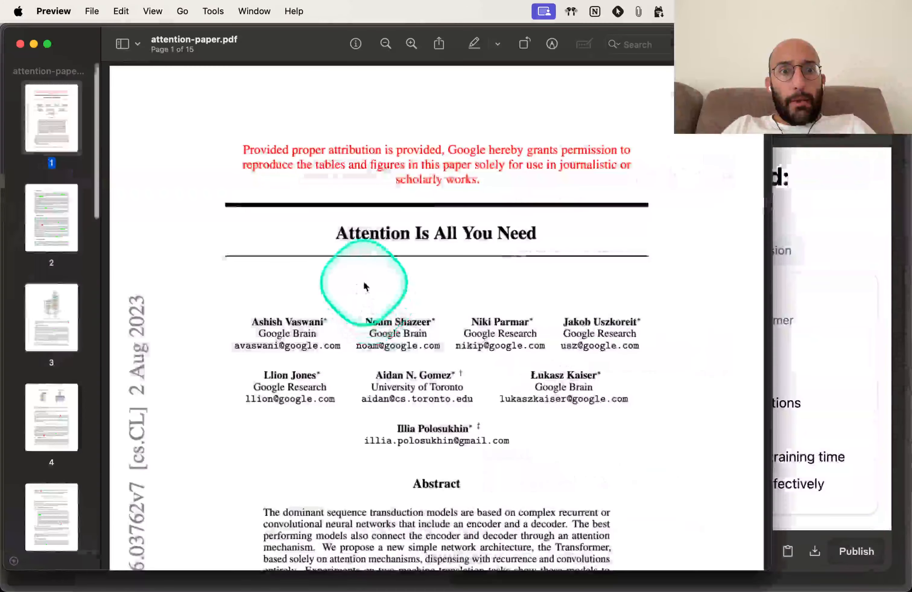
- Search the paper for "BLEU" and check the scores given in the abstract
key(super+f)
text(BLEU)
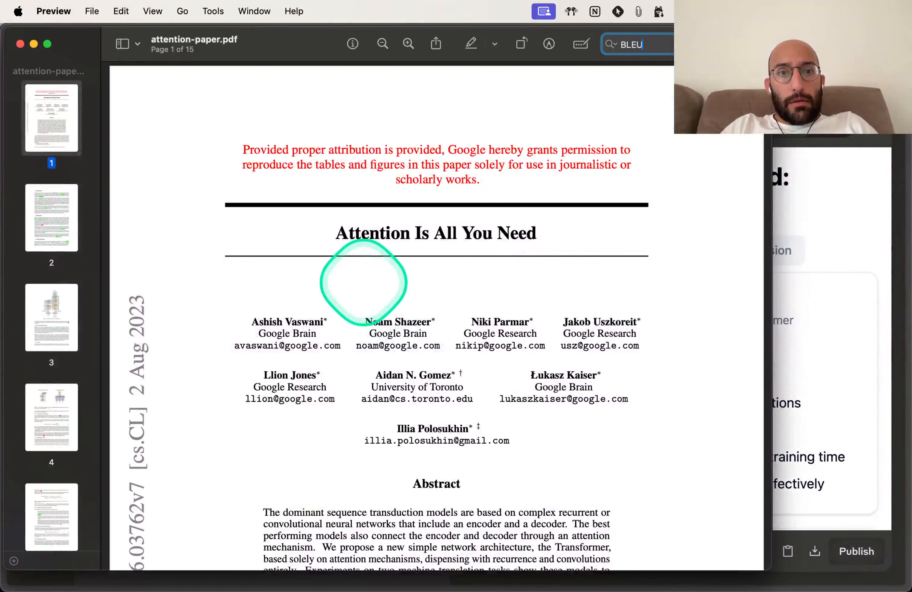
scroll(364, 281, up, 2)
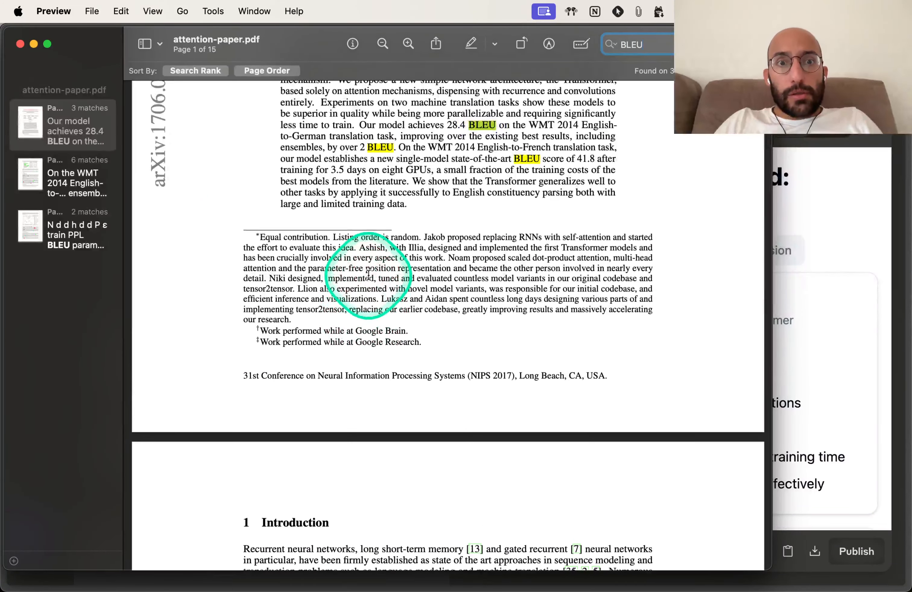
- Mark the English-to-French and English-to-German BLEU scores in the paper's abstract to check them
click(590, 164)
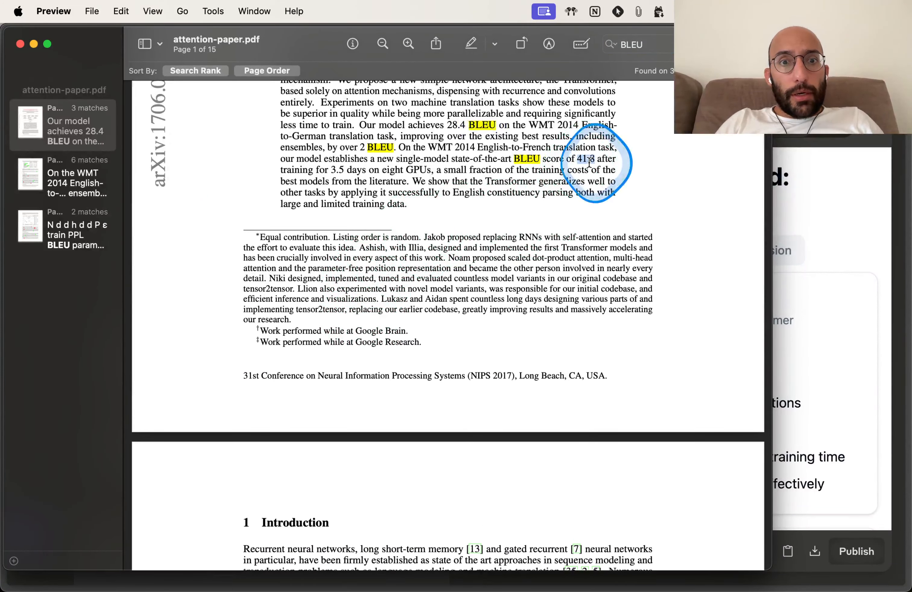
drag(589, 163, 595, 163)
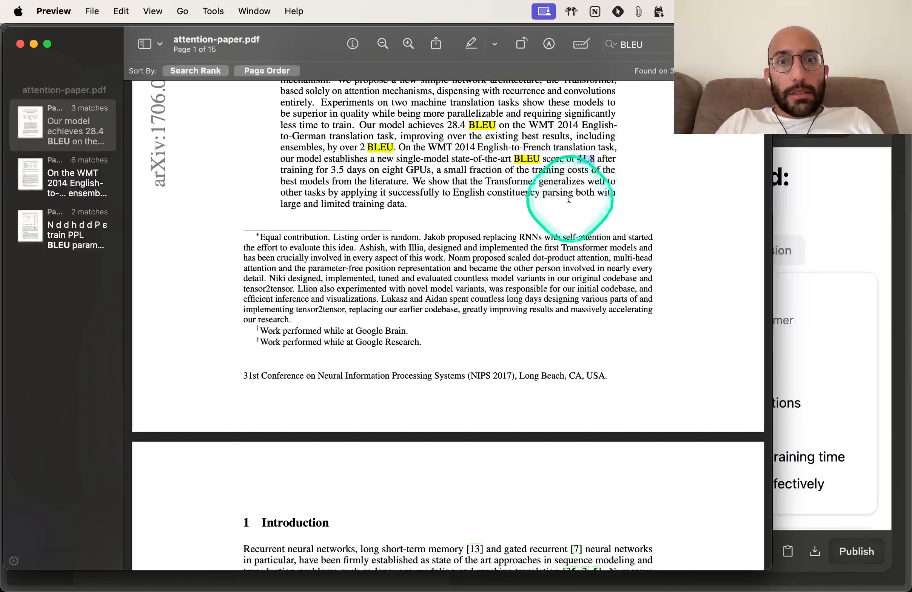
double_click(498, 147)
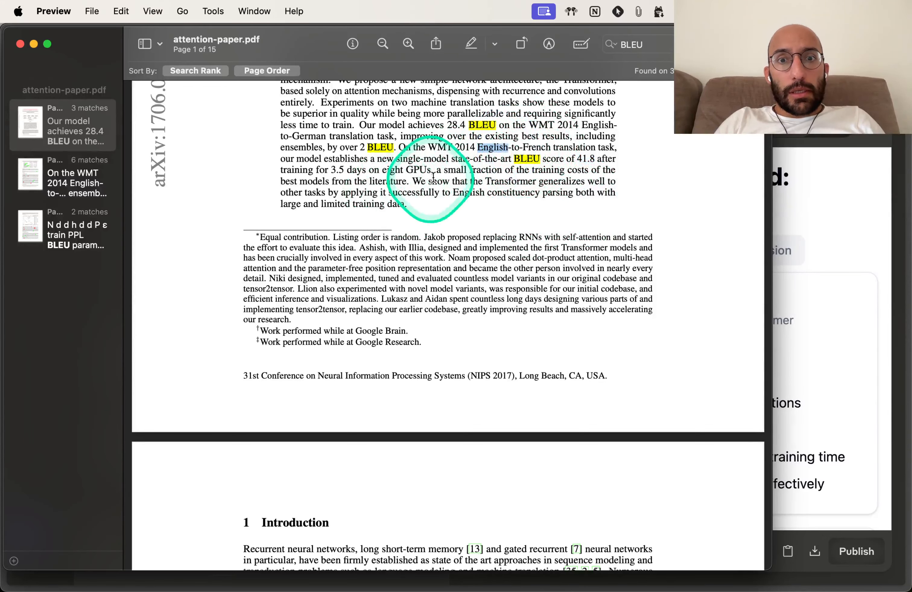
triple_click(453, 122)
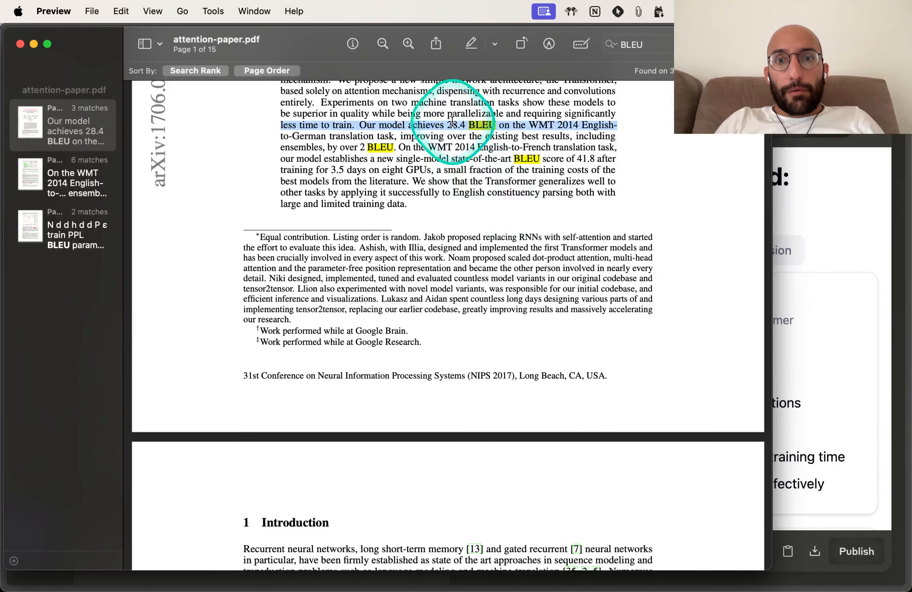
- Compare the EN-DE score in the Claude dashboard's Results chart with the English-to-German score in the Preview copy of the abstract
click(787, 246)
click(756, 249)
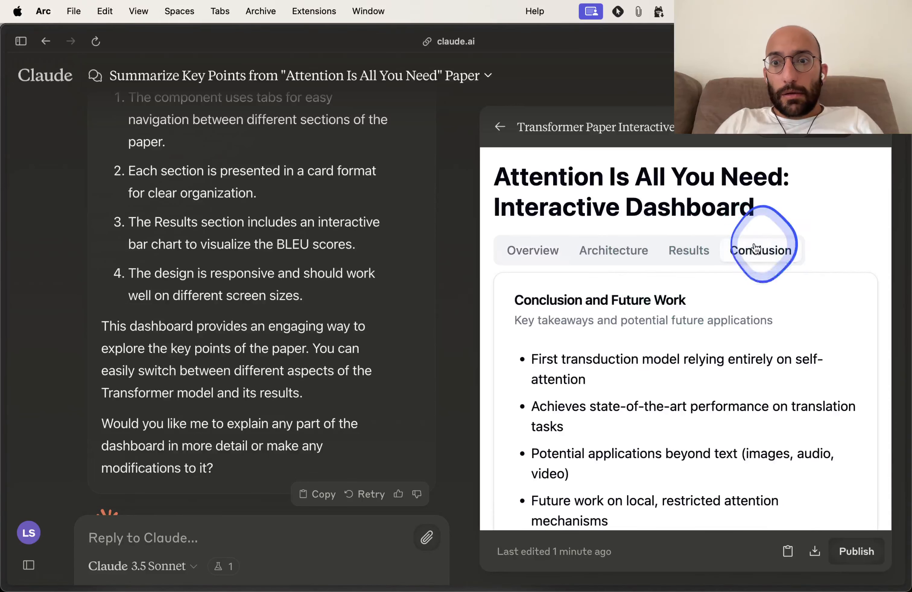
click(689, 250)
scroll(644, 330, down, 3)
mouse_move(647, 370)
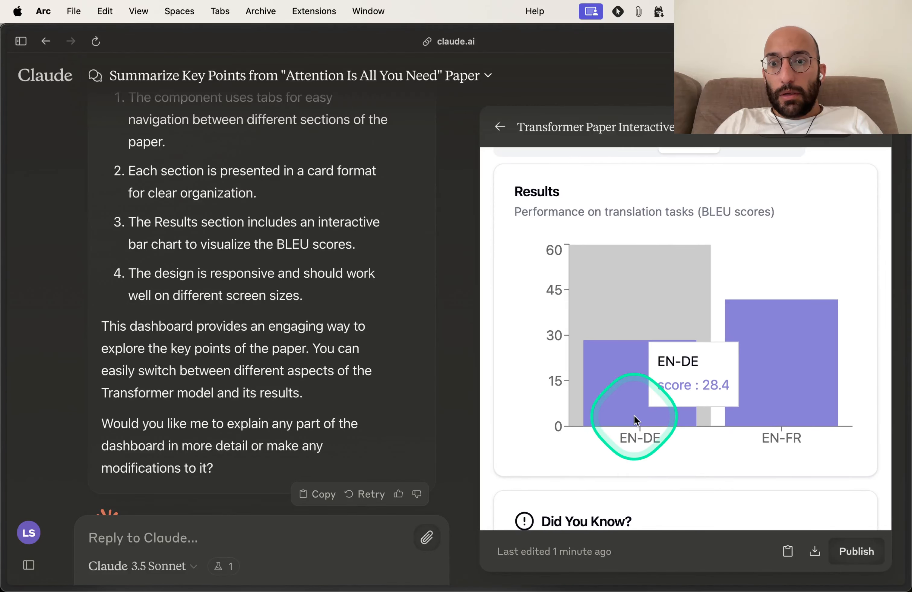
key(super+Tab)
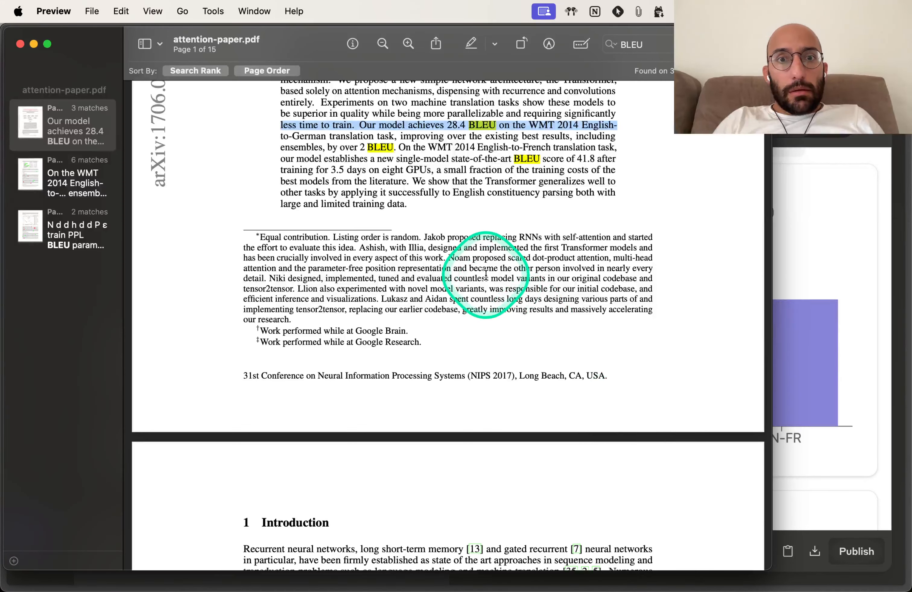
double_click(309, 136)
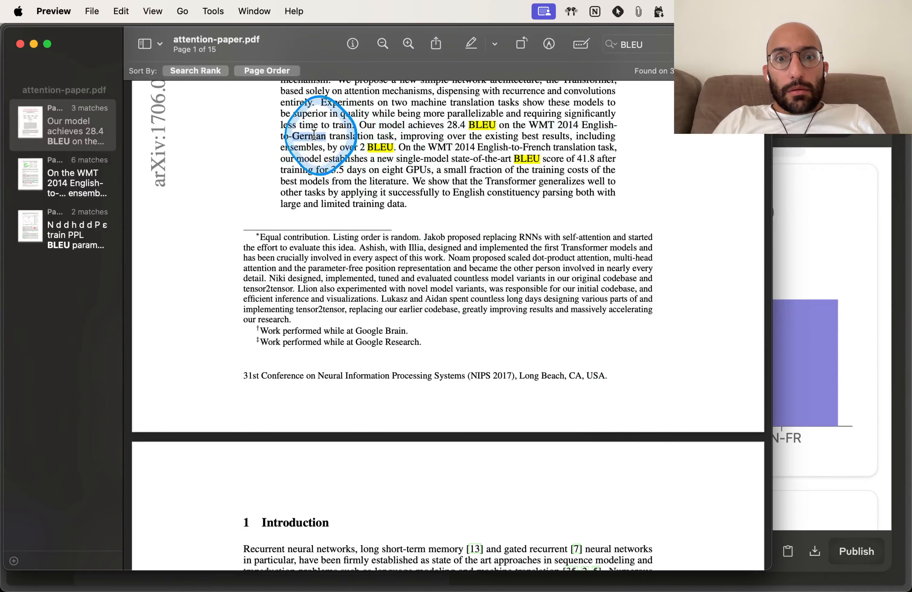
- Search the paper for "EN-DE" and compare the Transformer (big) BLEU scores in Table 2 with the Claude dashboard's EN-FR bar
key(super+f)
text(EN)
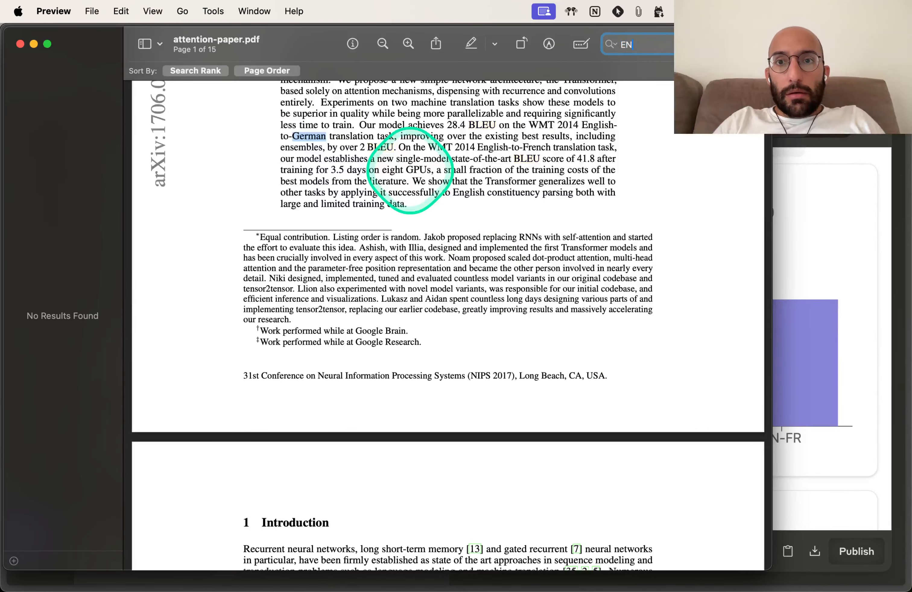
text(-DE)
scroll(423, 230, up, 2)
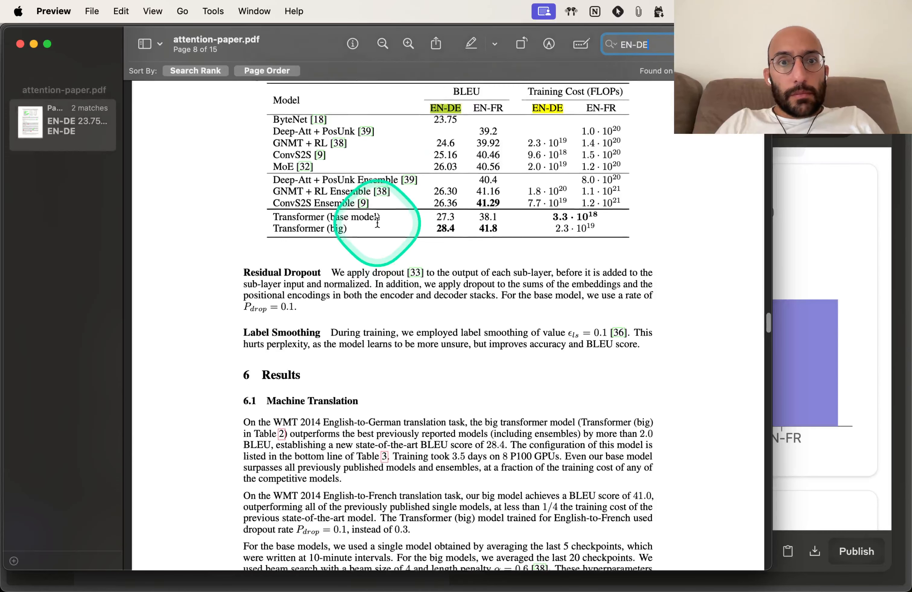
double_click(450, 239)
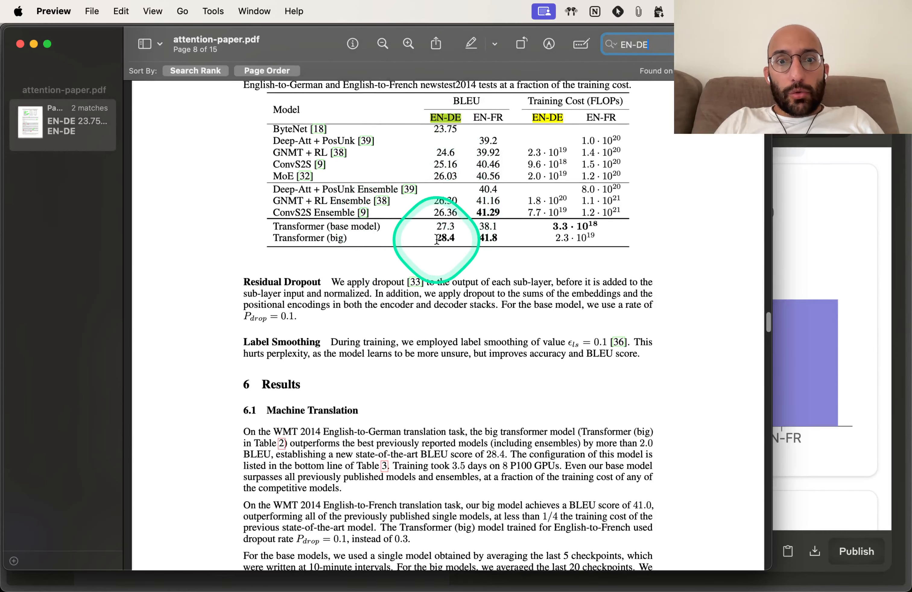
double_click(488, 238)
click(809, 252)
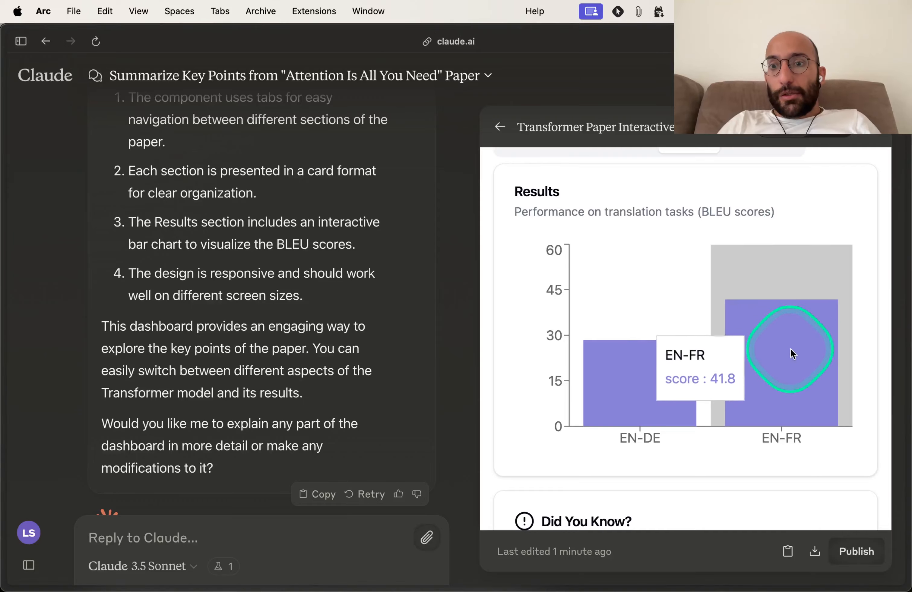
- Switch to Preview and capture a screenshot of Table 2 with its caption
key(cmd+Tab)
scroll(445, 250, up, 2)
scroll(444, 250, up, 2)
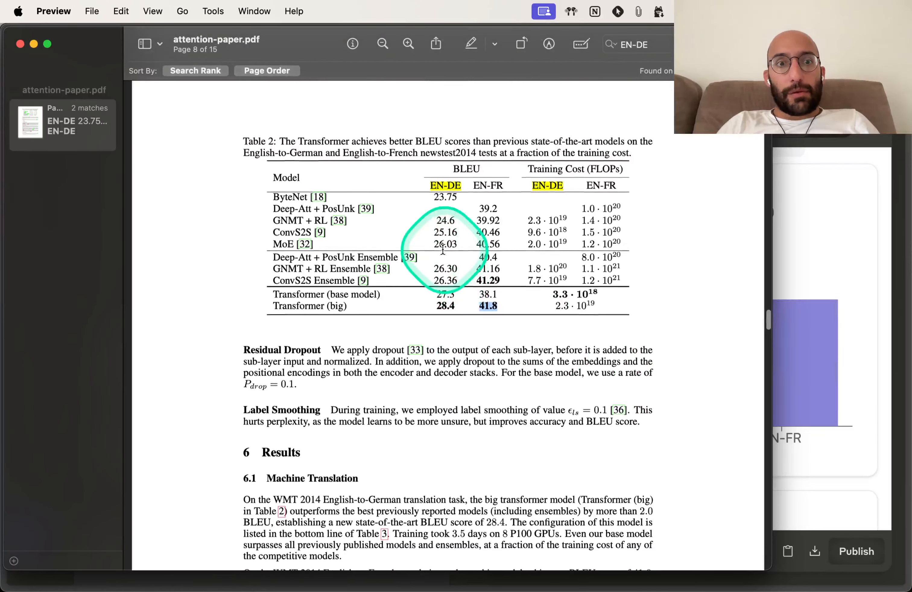
key(super+shift+4)
drag(234, 123, 679, 328)
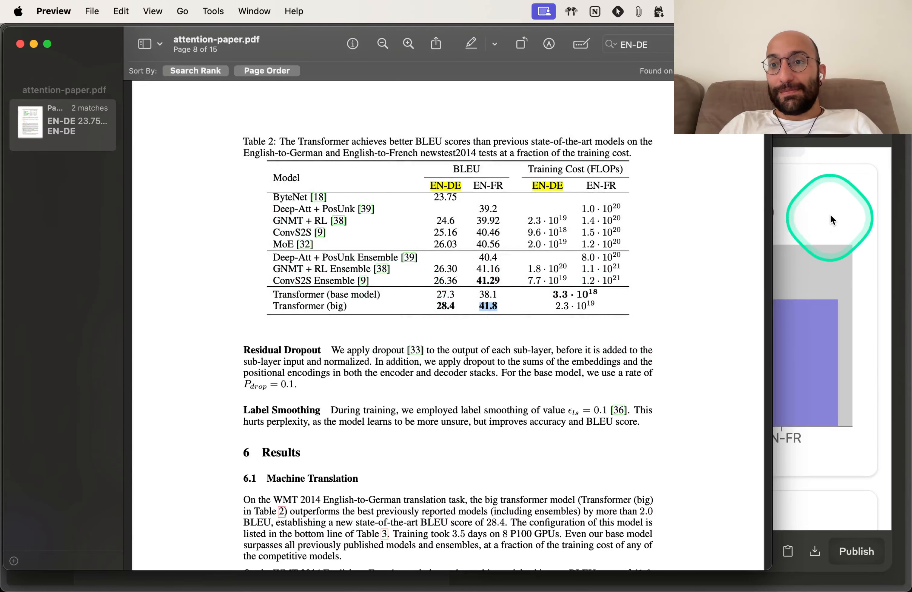
- Return to the Claude dashboard and read the takeaways in its Conclusion section
click(810, 193)
scroll(731, 238, up, 3)
click(760, 246)
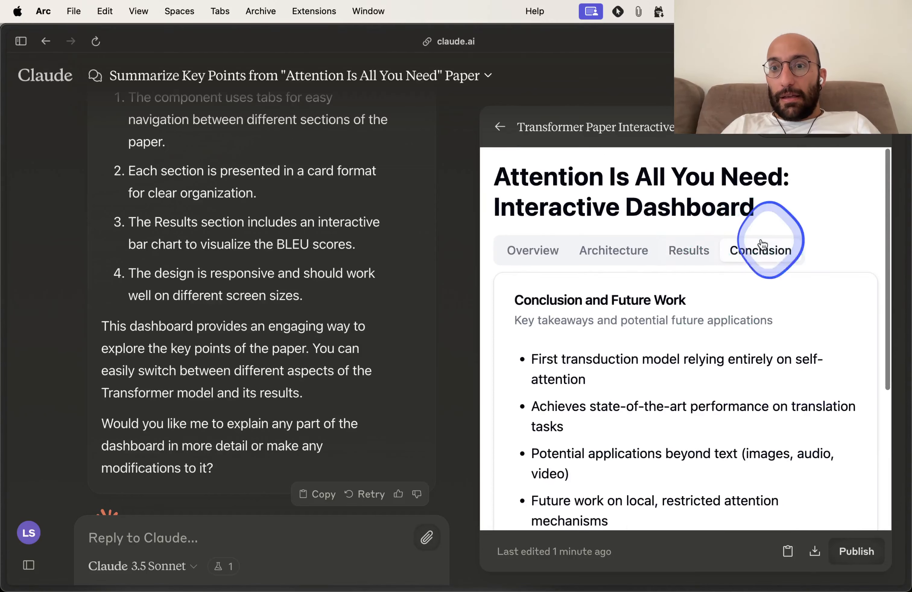
scroll(763, 300, down, 2)
scroll(668, 265, down, 3)
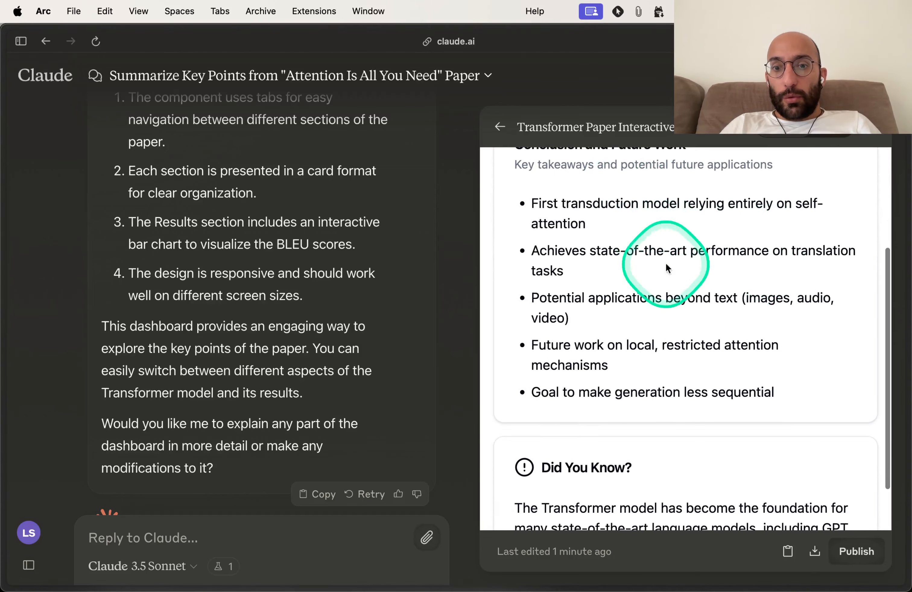
scroll(711, 342, up, 6)
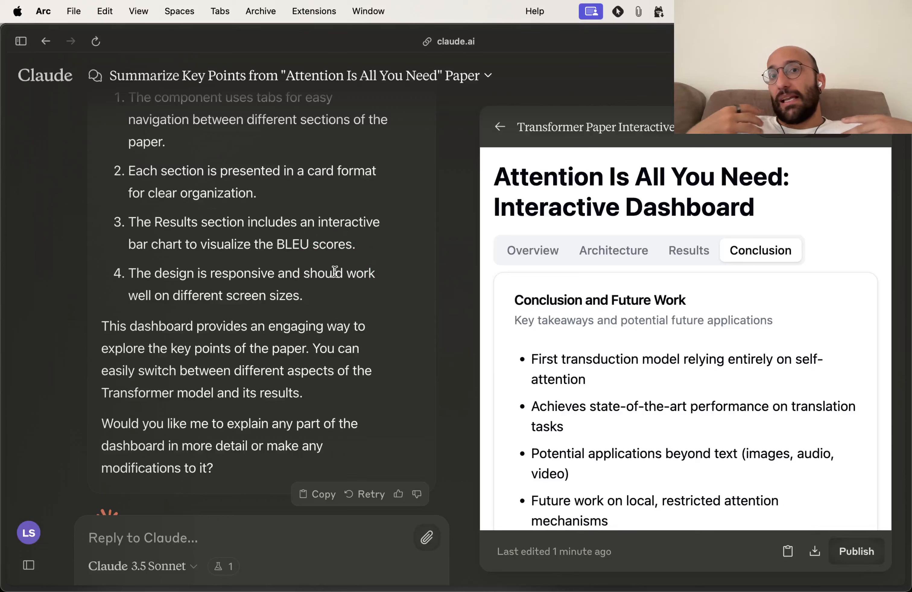
- Review the dashboard's Overview, Architecture, Results and Conclusion sections and the end of Claude's reply
click(546, 260)
click(627, 258)
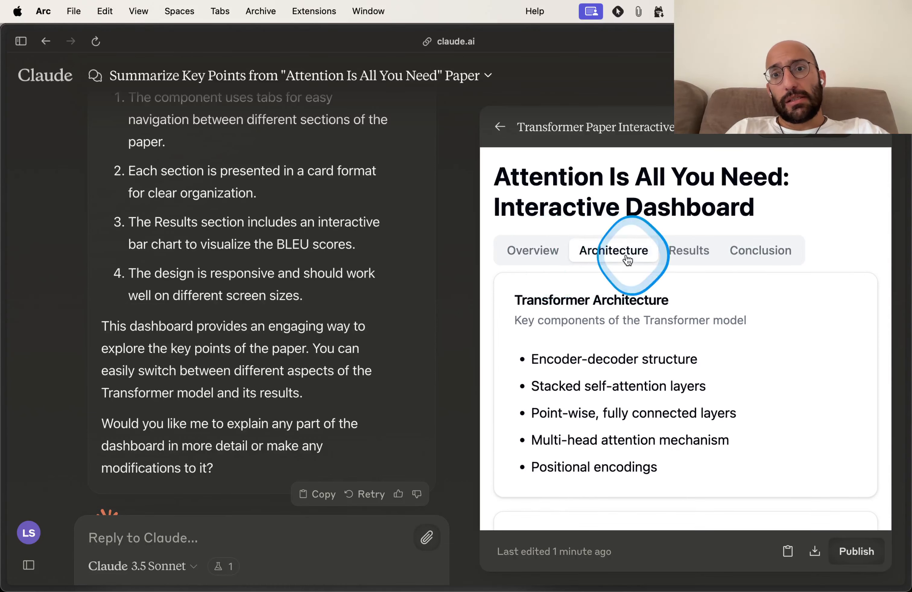
click(686, 258)
click(766, 251)
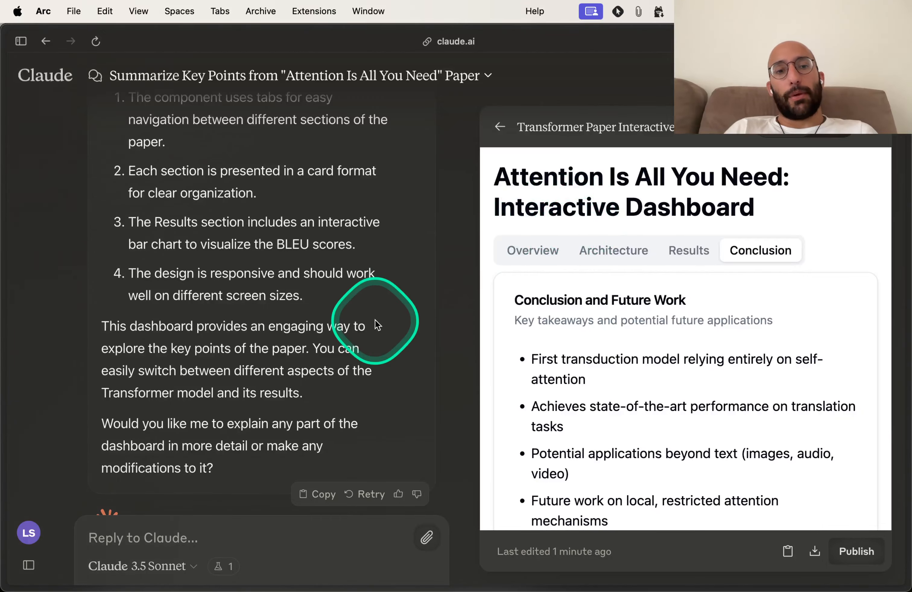
scroll(375, 320, down, 2)
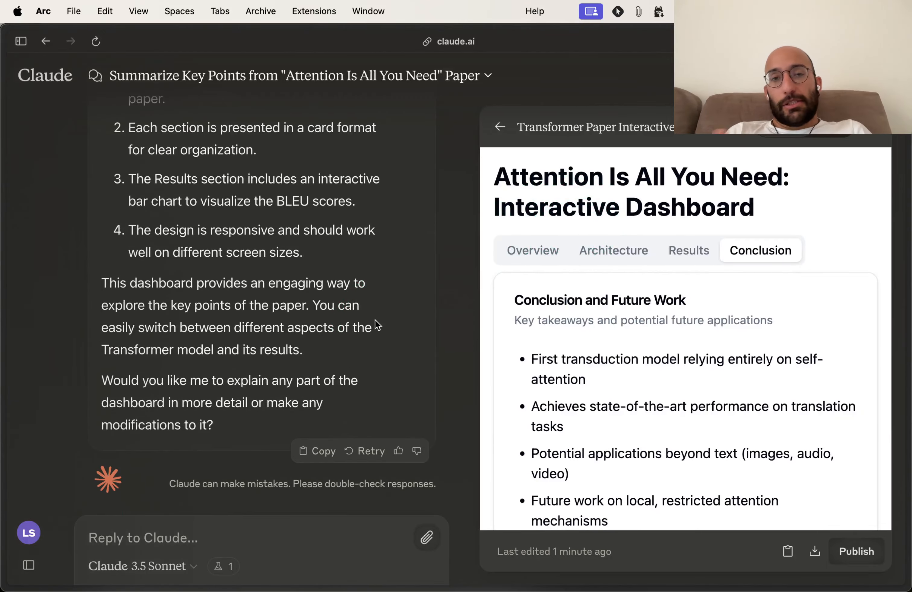
- Switch to Preview and look through the paper's model architecture figures, attention sections and equations
key(super+Tab)
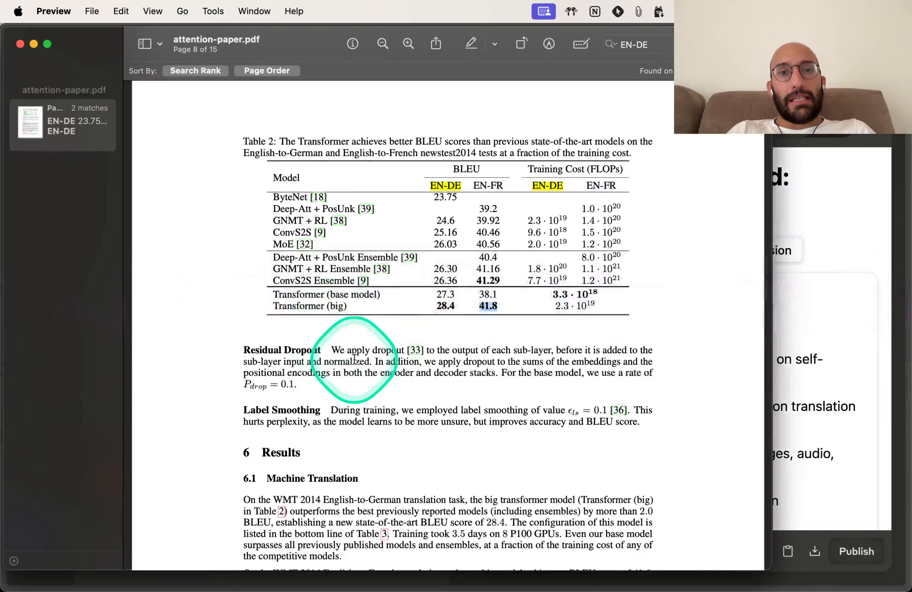
scroll(346, 377, up, 10)
scroll(354, 359, up, 20)
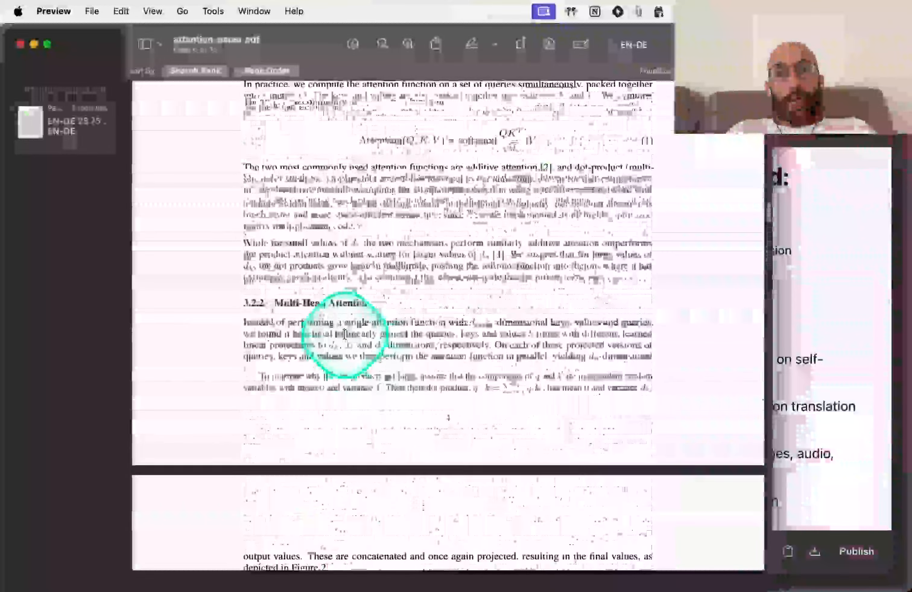
scroll(345, 335, up, 10)
scroll(348, 327, down, 4)
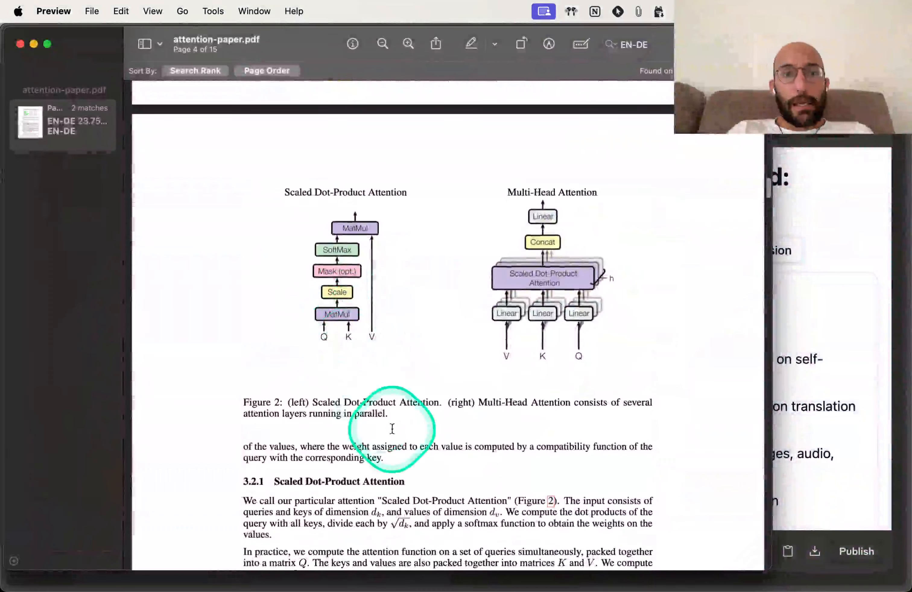
scroll(392, 429, up, 3)
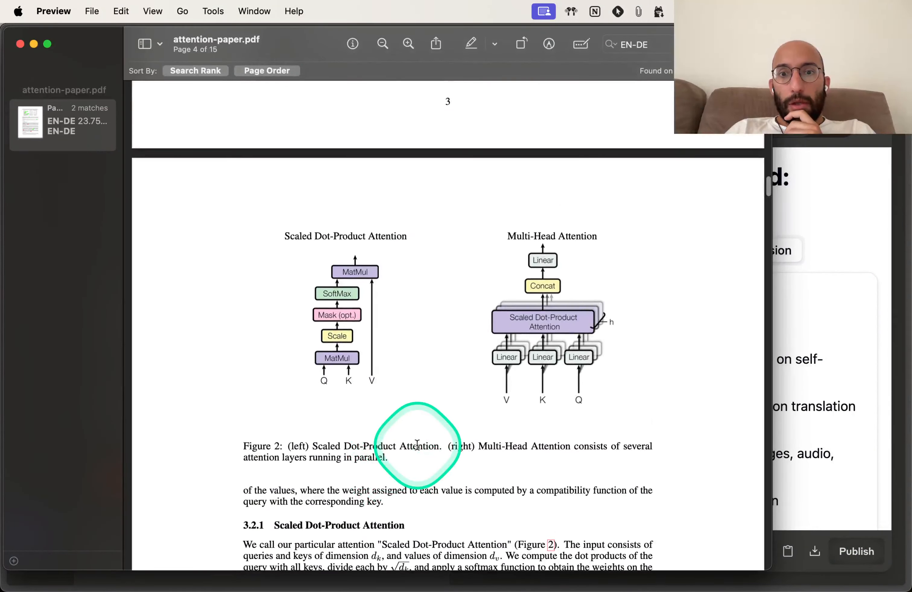
scroll(418, 446, up, 15)
scroll(417, 445, up, 20)
scroll(417, 445, down, 10)
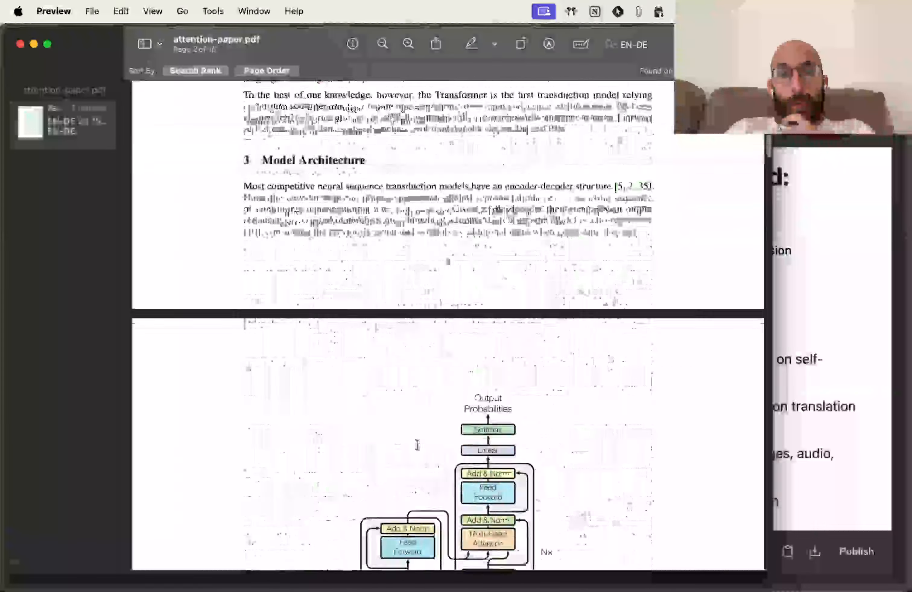
scroll(417, 446, down, 20)
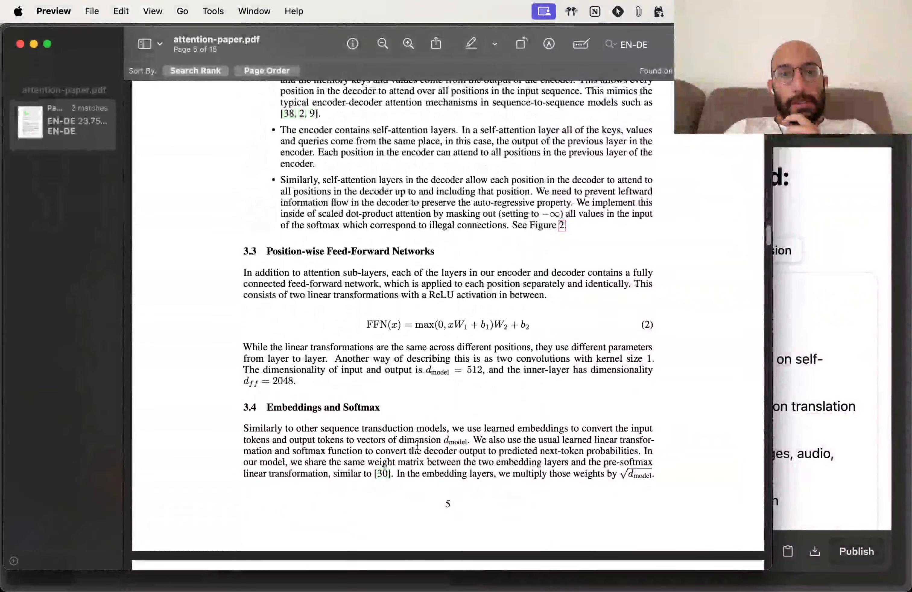
scroll(417, 445, down, 15)
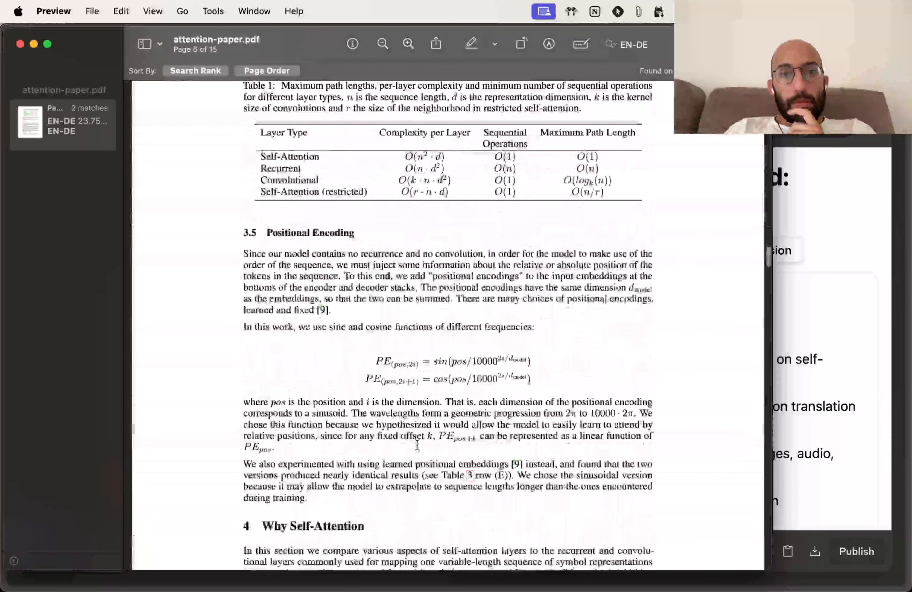
scroll(417, 445, up, 10)
scroll(417, 445, up, 5)
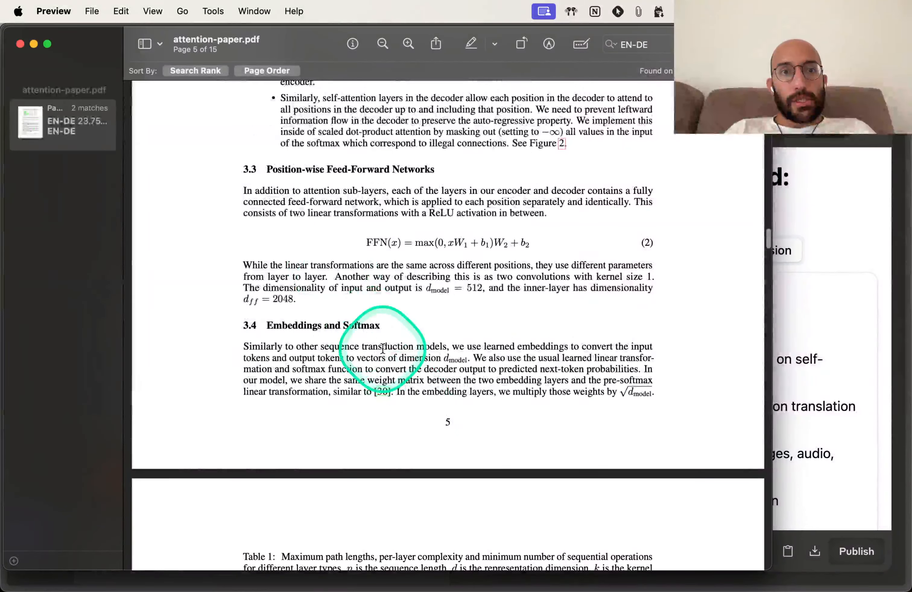
- Capture a screenshot of section 3.3 Position-wise Feed-Forward Networks, including equation (2) and its explanatory text
scroll(349, 380, up, 1)
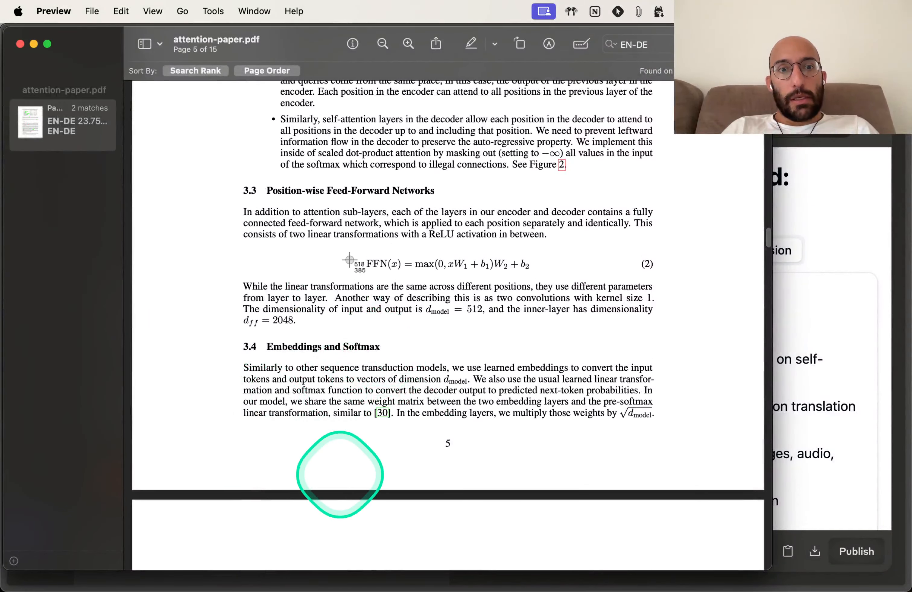
drag(356, 244, 541, 280)
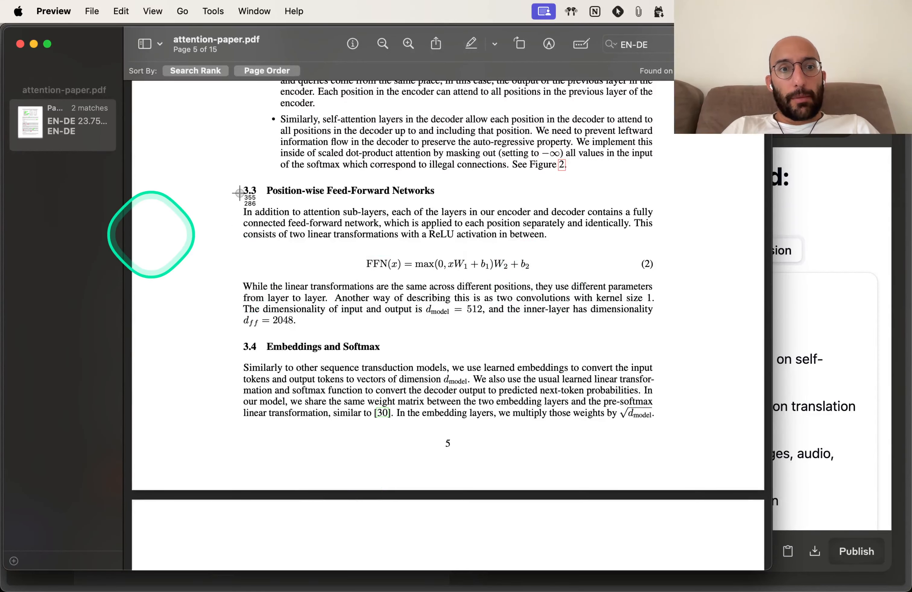
drag(233, 176, 676, 337)
- In Claude, attach the equation screenshot and ask to integrate a dashboard section explaining the position-wise feed forward network equation shown in the image
key(super+Tab)
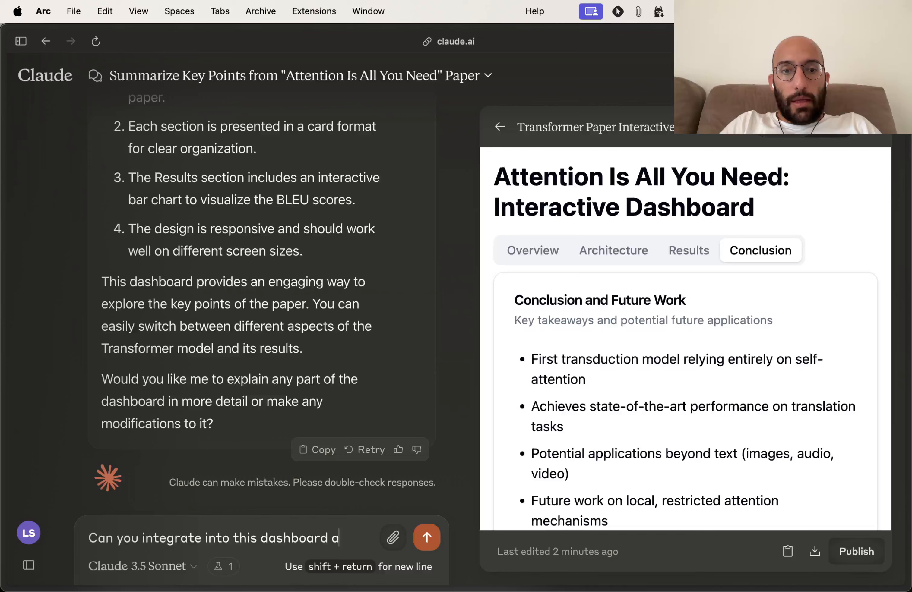
text(a section that explains to me the)
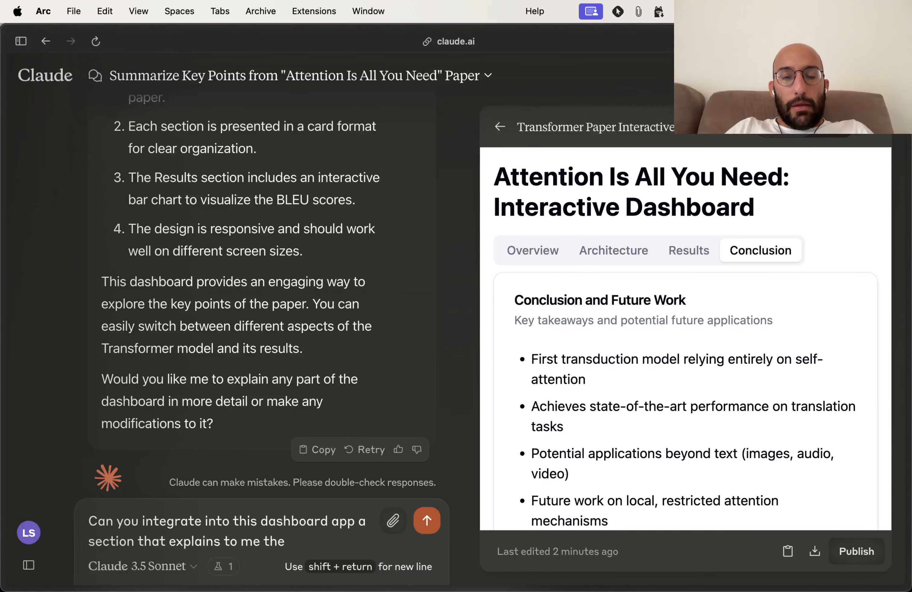
key(super+Tab)
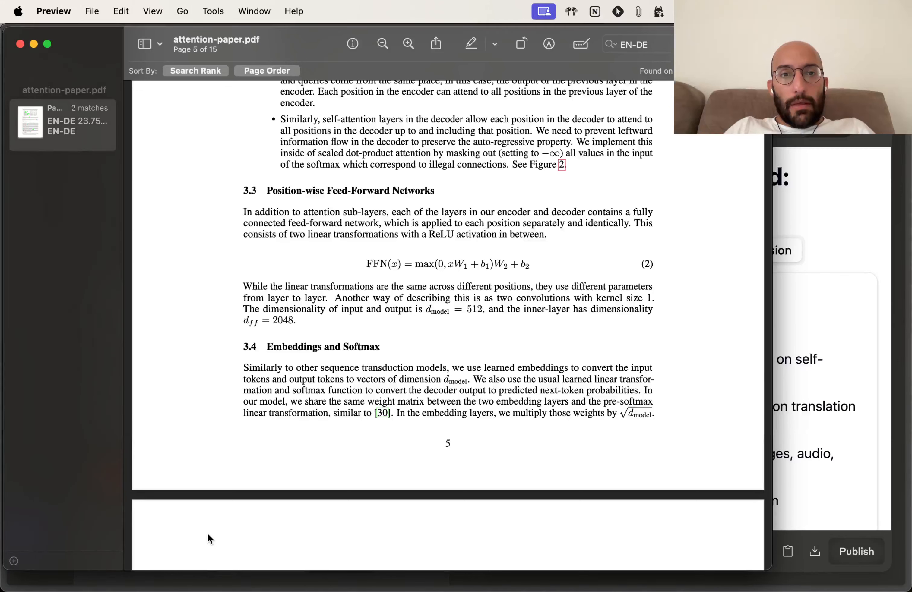
key(super+Tab)
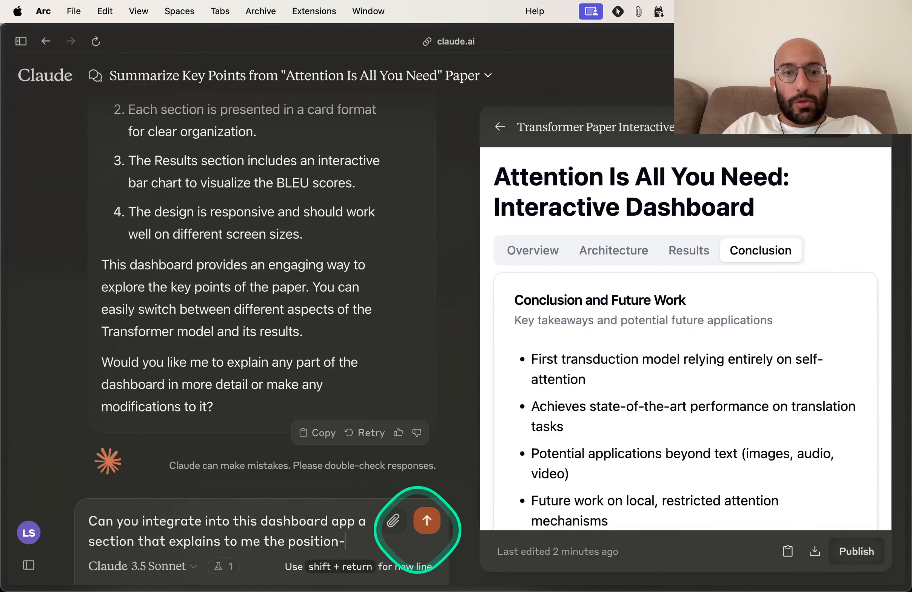
text(se )
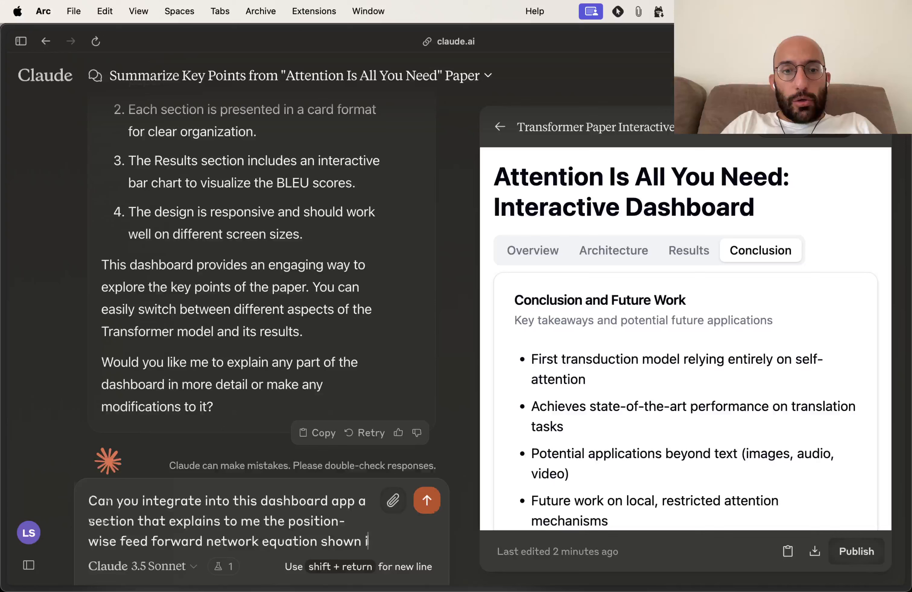
text(n the image above?)
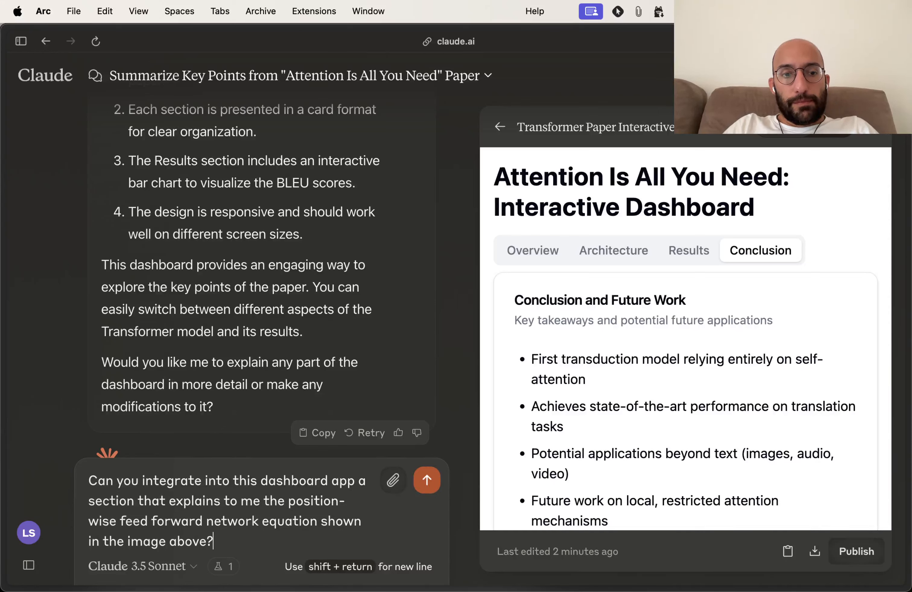
key(super+v)
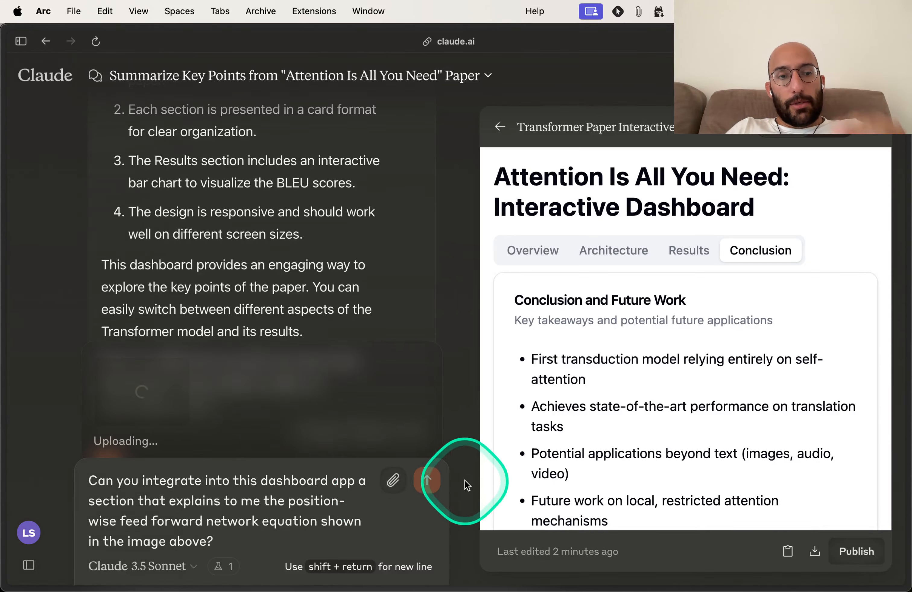
click(428, 535)
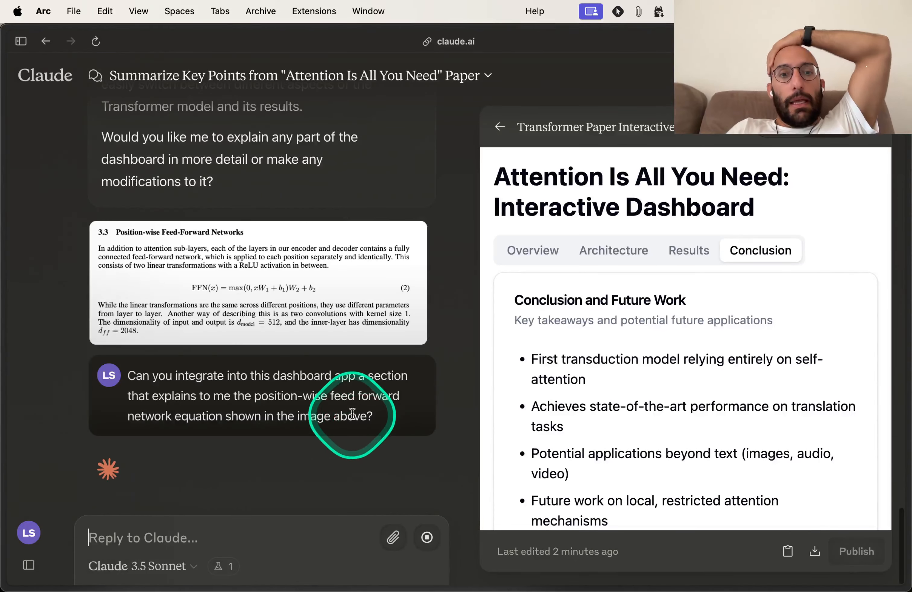
- Look over the Conclusion section, then inspect the "previous content remains the same" comment in the updated code and the preview's error text
scroll(637, 414, down, 3)
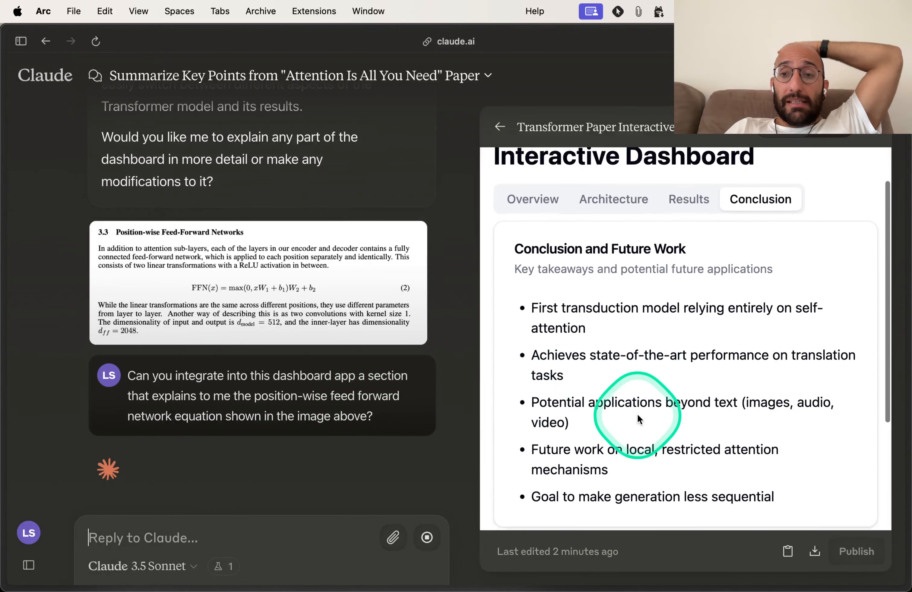
scroll(637, 414, up, 2)
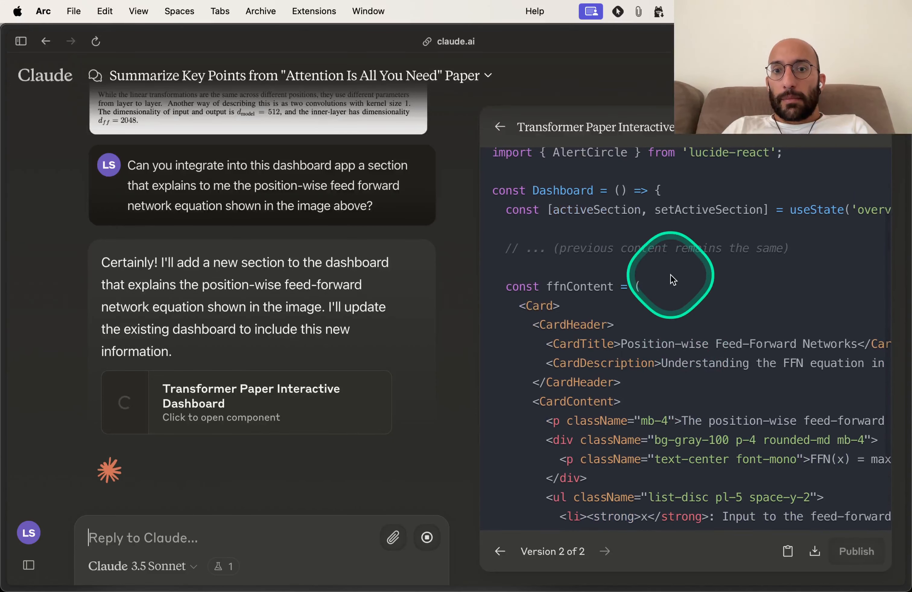
triple_click(646, 249)
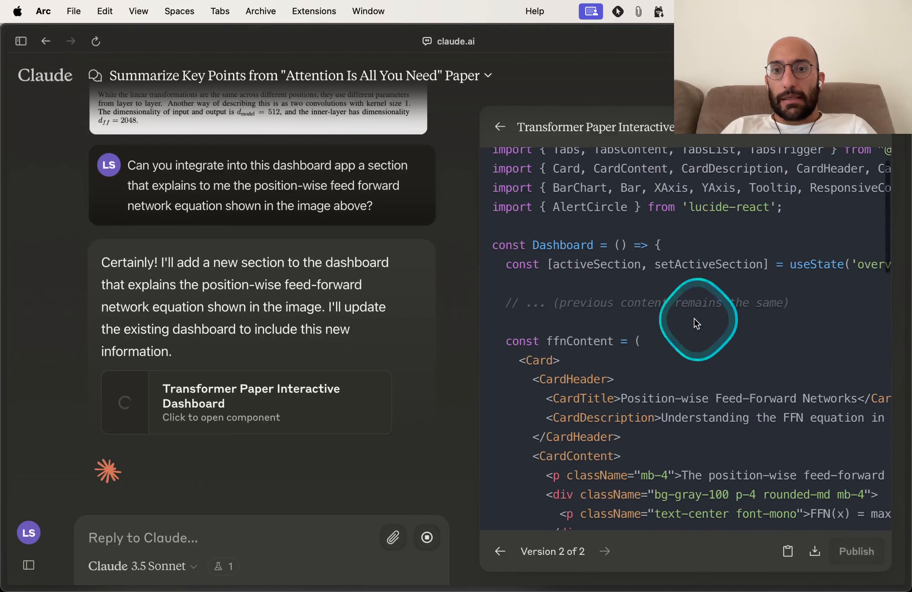
drag(673, 308, 804, 361)
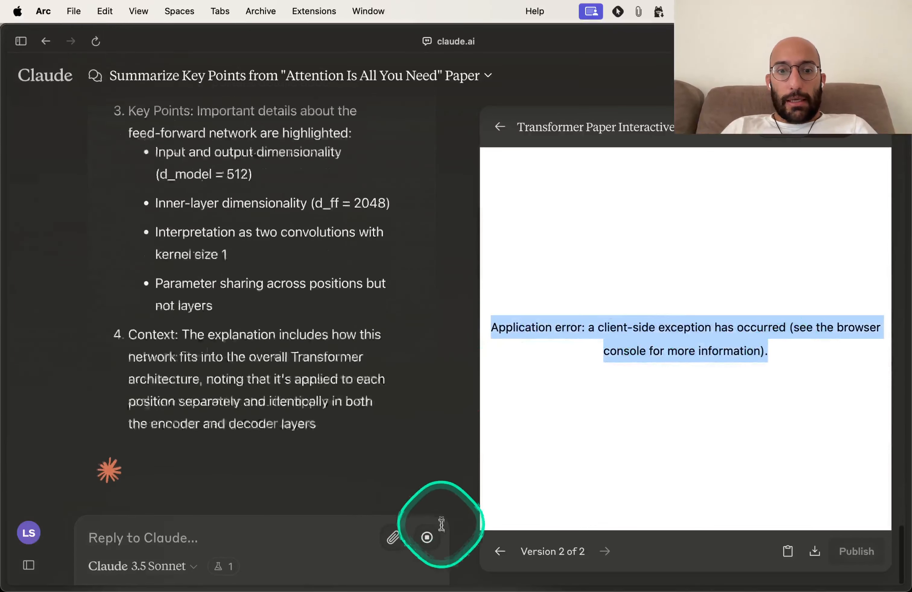
- Retry Claude's reply to the equation request and stop the new response while its dashboard code is being generated
click(427, 537)
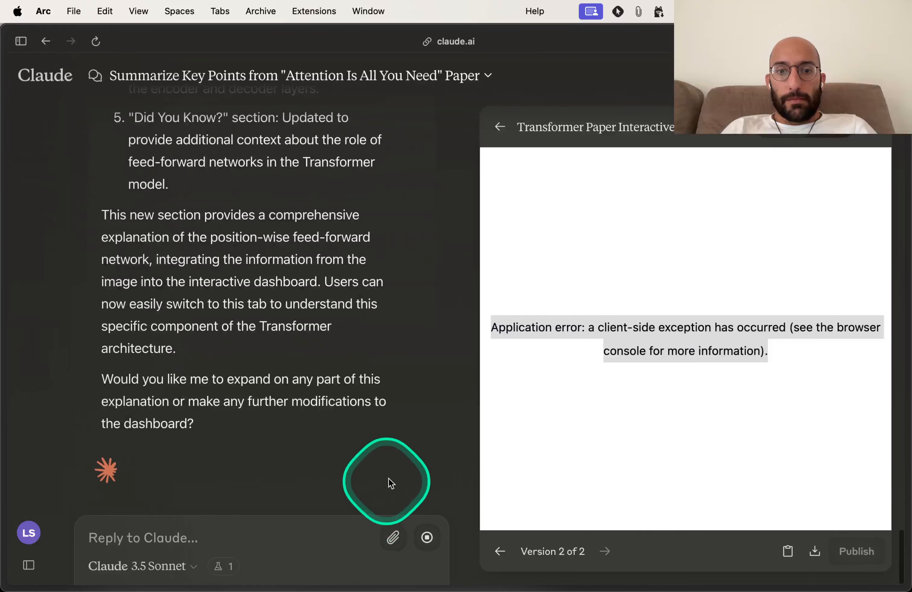
click(426, 537)
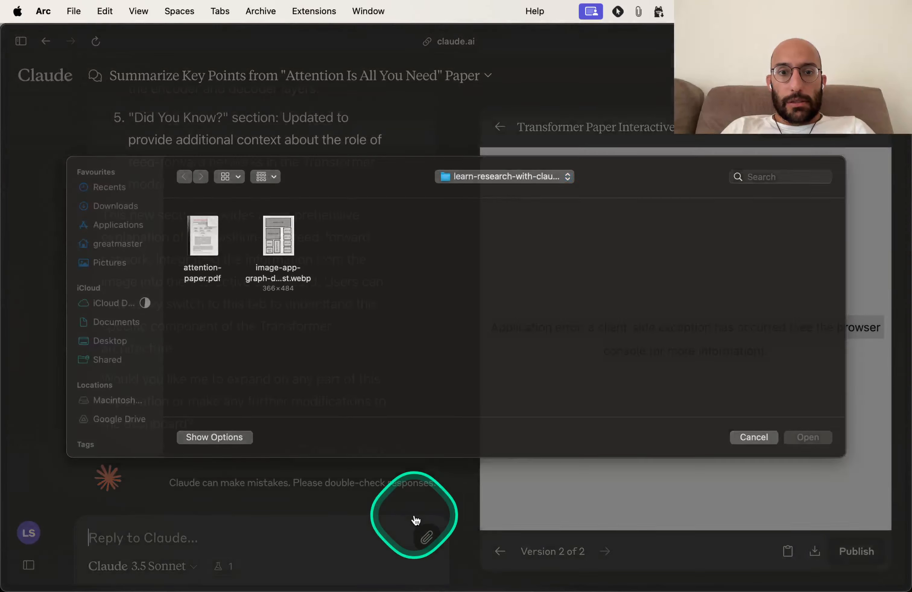
key(Escape)
click(370, 454)
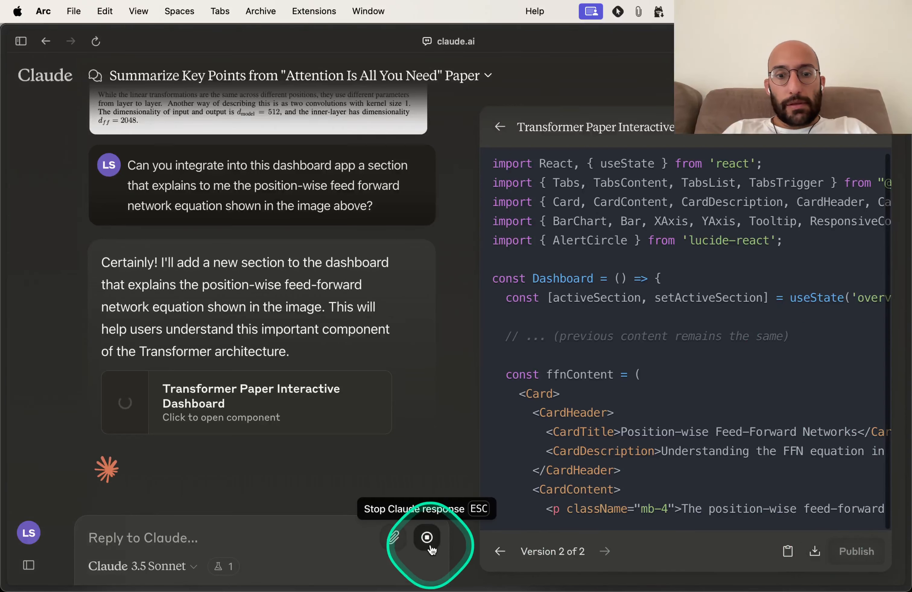
click(428, 538)
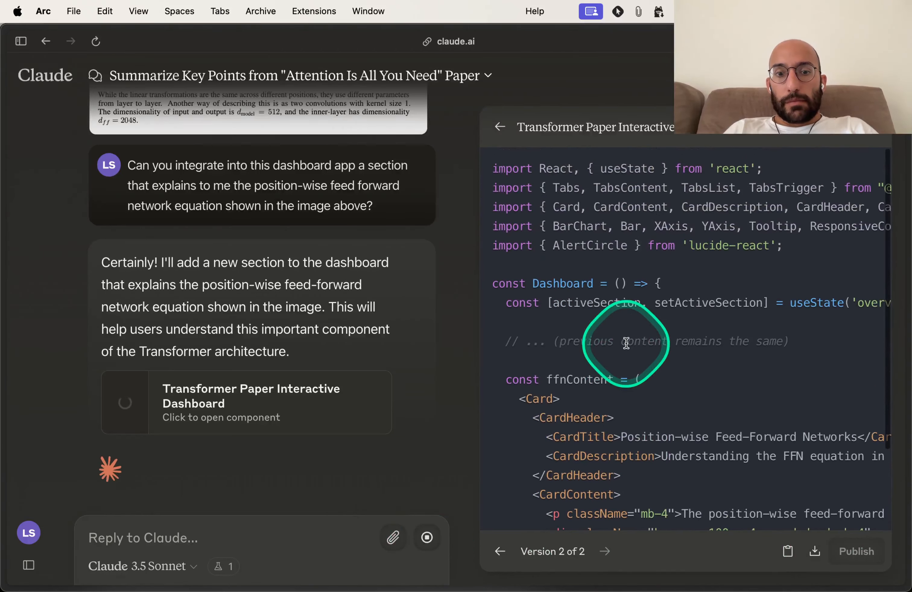
- Send Claude the follow-up "Remember to include this without taking shortcuts so that I can visualize the entire app."
click(273, 540)
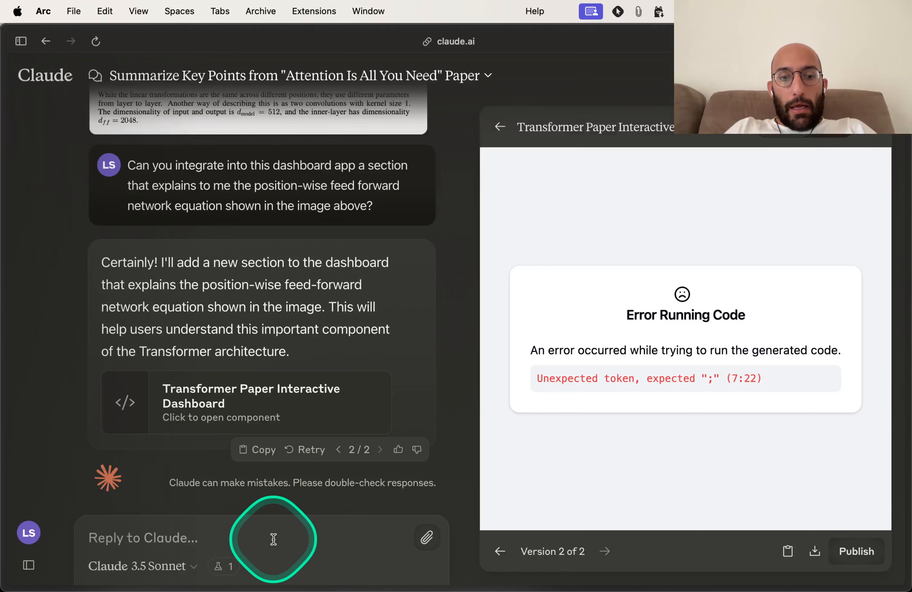
text(Re)
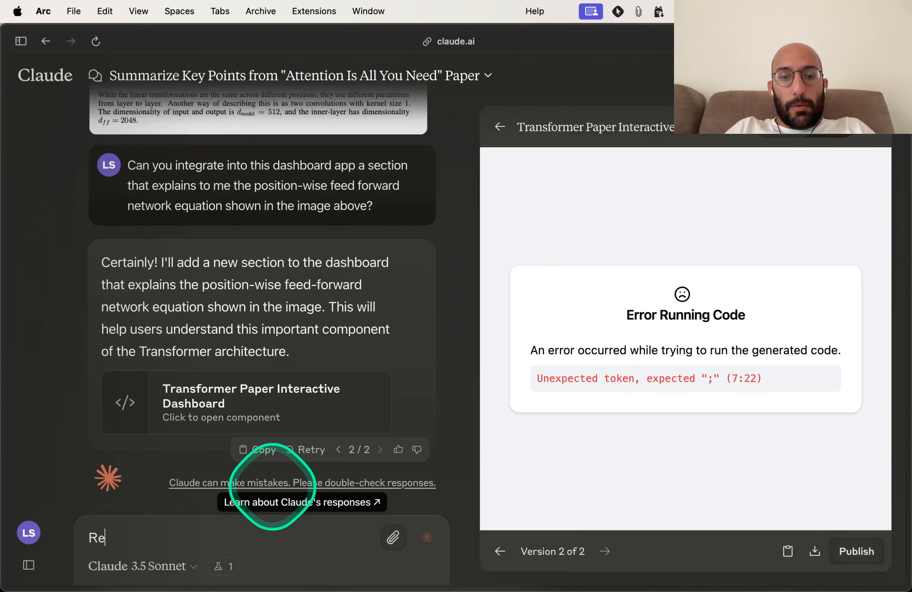
text(member to include)
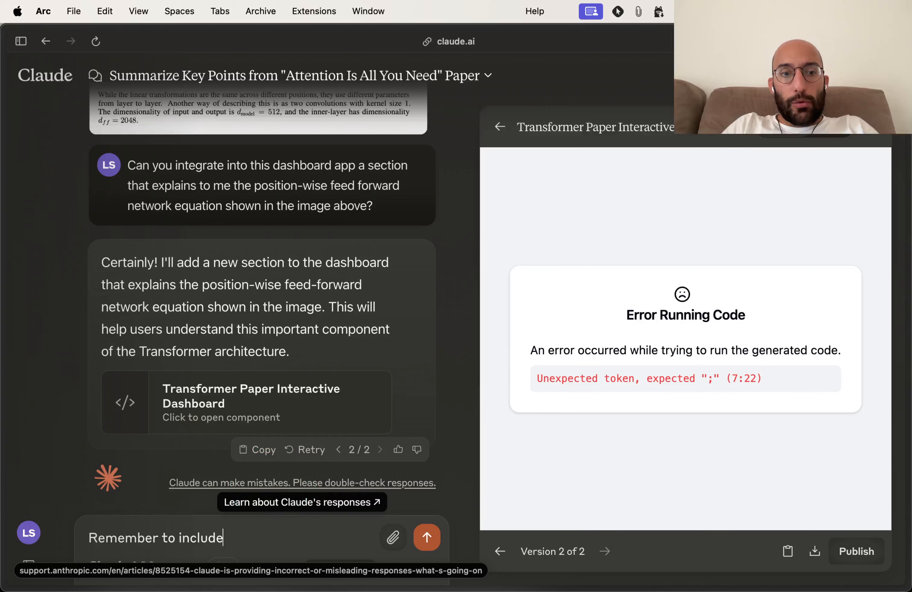
key(alt+shift+Left)
key(alt+shift+Left)
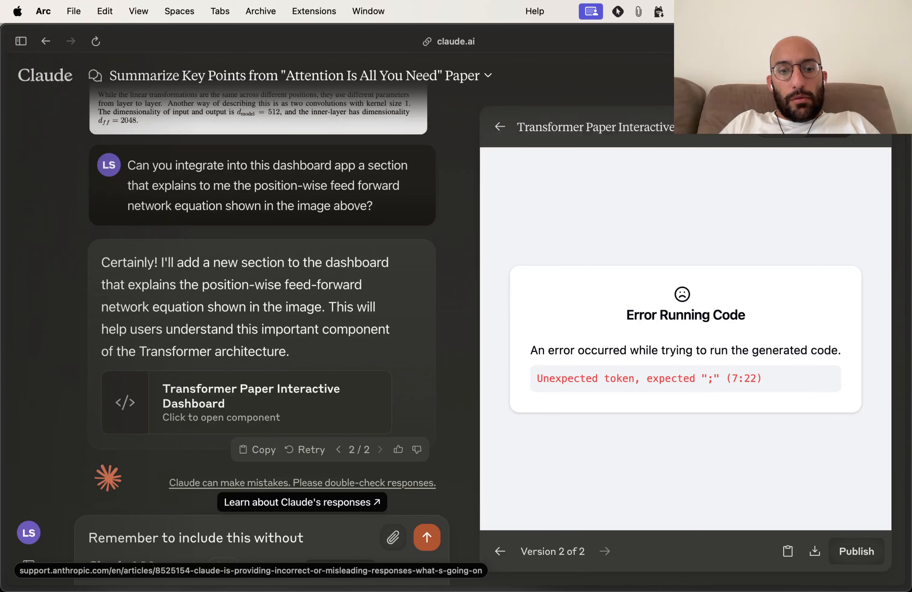
text(rtcuts so that I can visualiz)
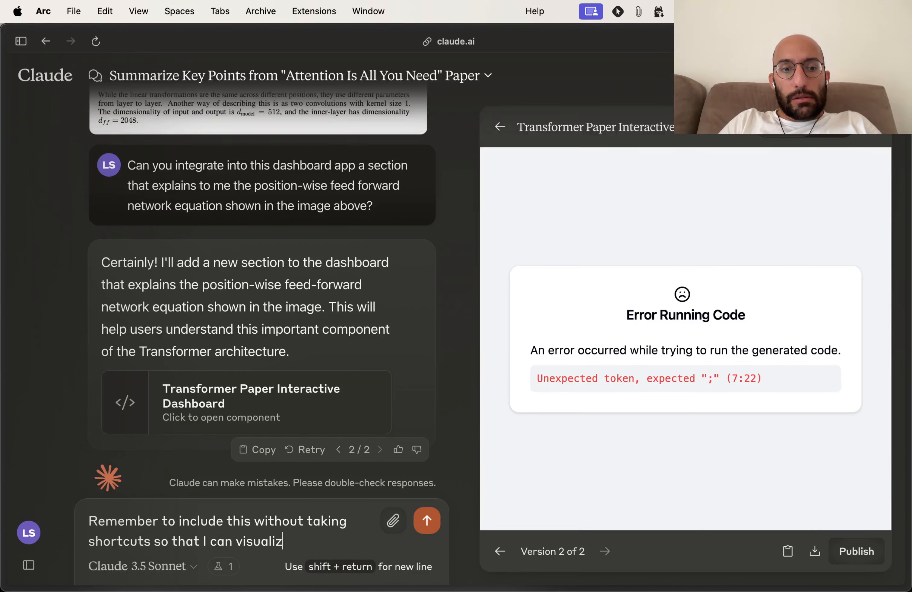
text(pp.)
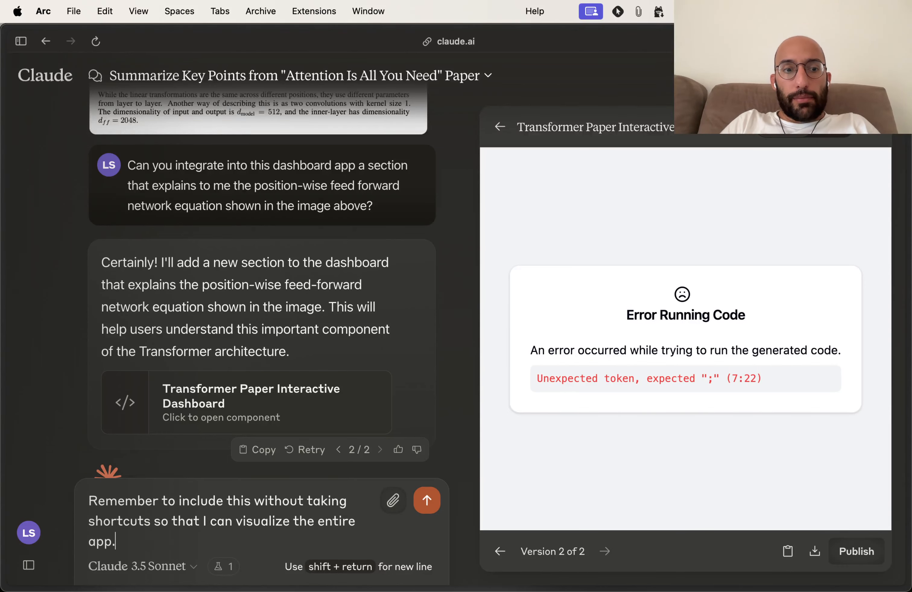
key(Return)
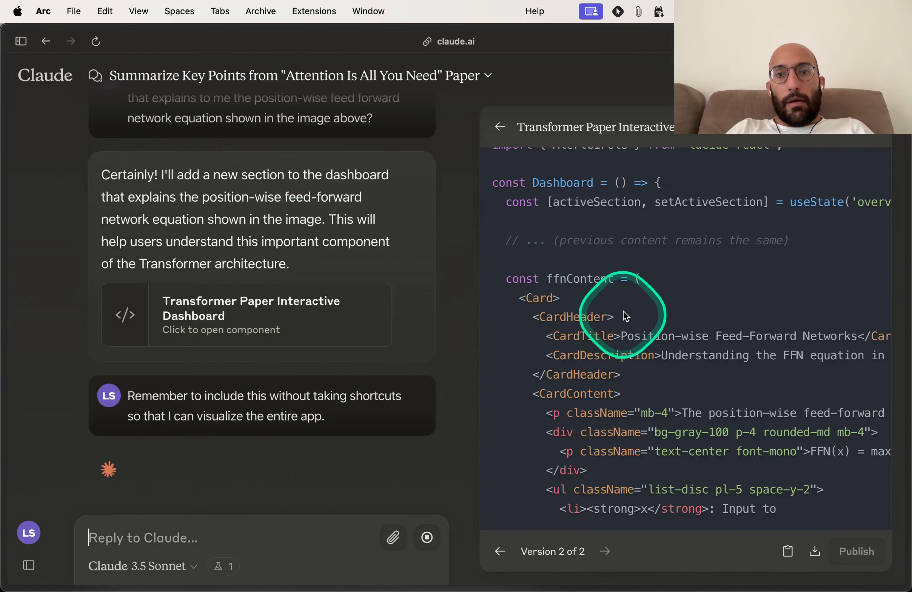
- Review the Overview, Architecture, Results and Conclusion sections of the regenerated dashboard
triple_click(597, 236)
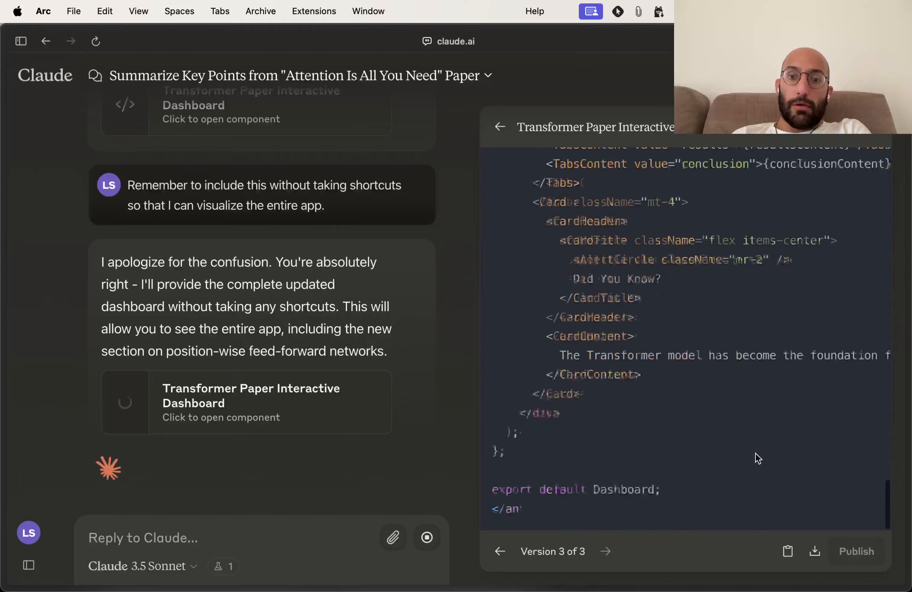
scroll(732, 387, down, 1)
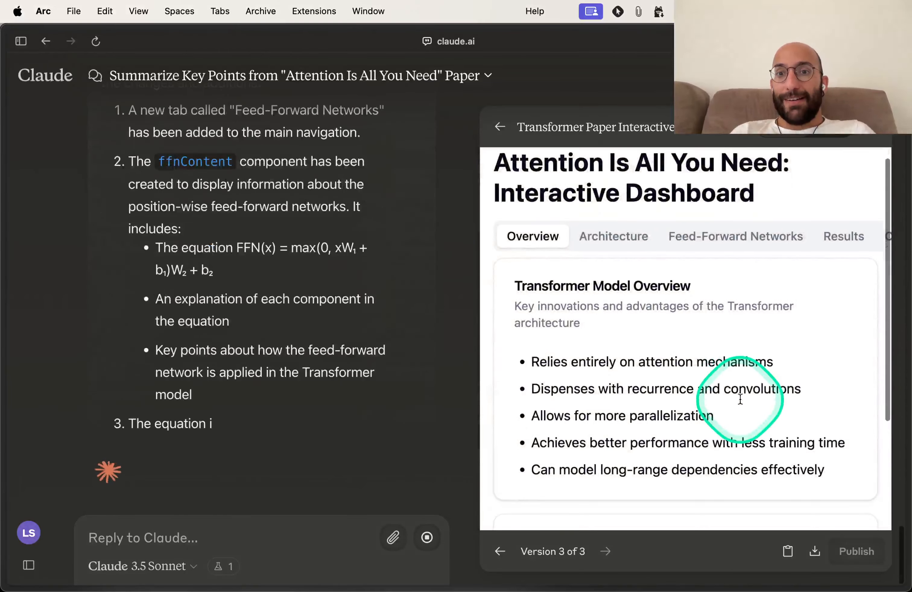
click(610, 236)
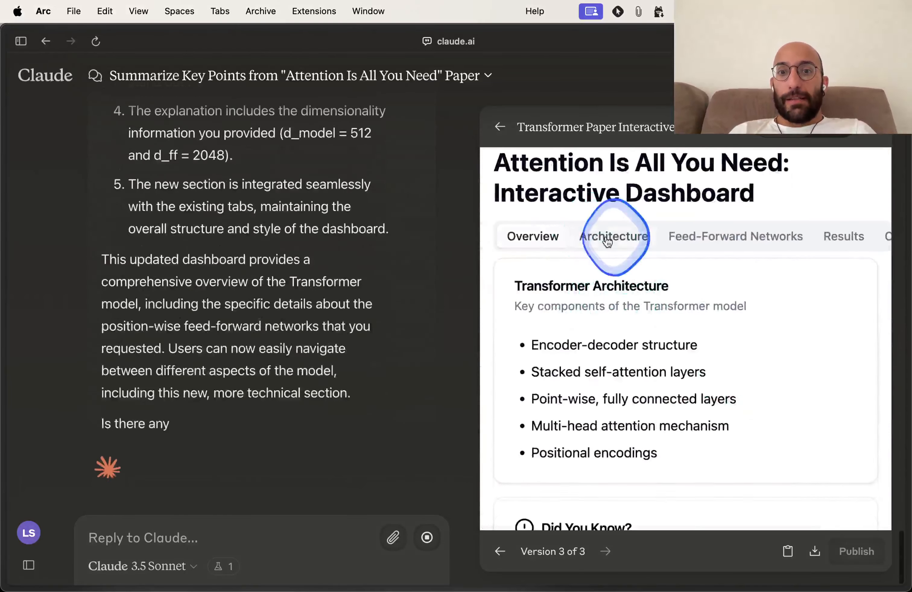
scroll(661, 304, right, 3)
click(782, 236)
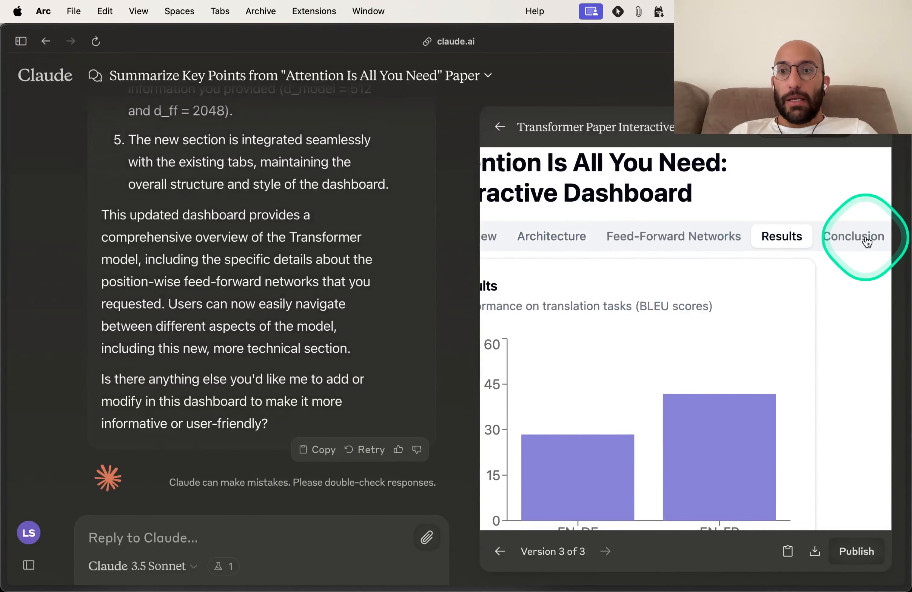
click(853, 236)
scroll(826, 240, left, 2)
scroll(837, 293, down, 3)
scroll(839, 294, up, 2)
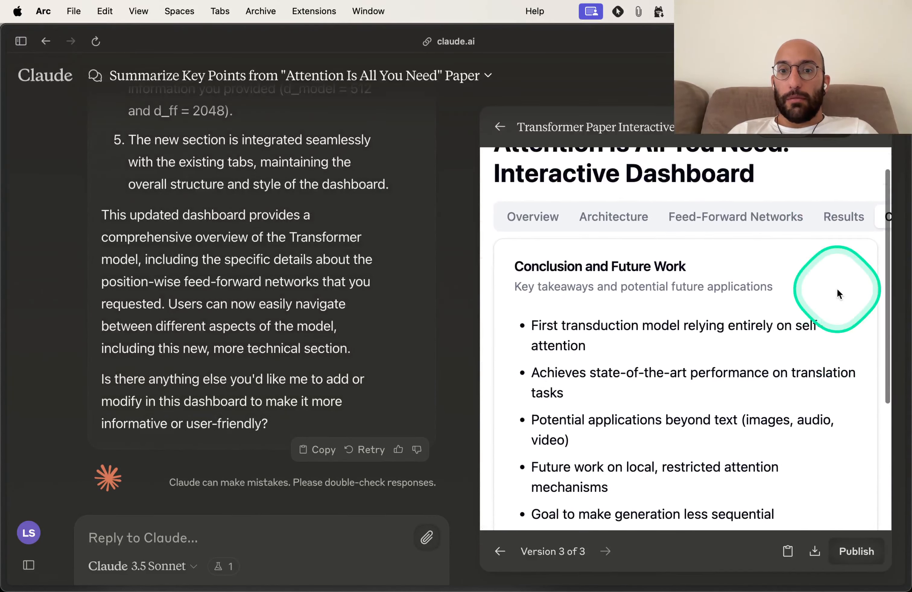
- Open the dashboard's Feed-Forward Networks section and read its equation, variable definitions and key points, highlighting the definitions and key points
click(744, 228)
scroll(768, 318, down, 1)
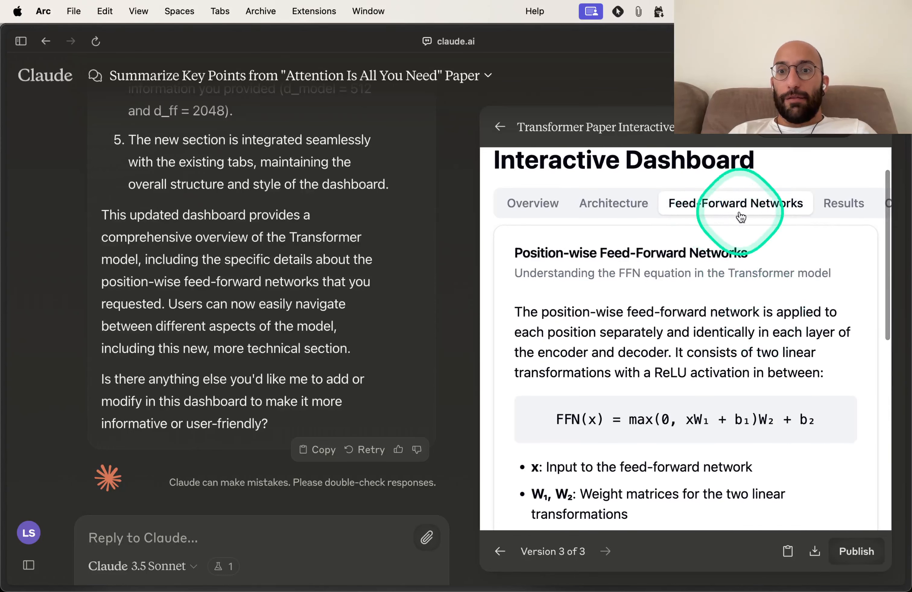
scroll(795, 311, down, 2)
scroll(795, 311, down, 1)
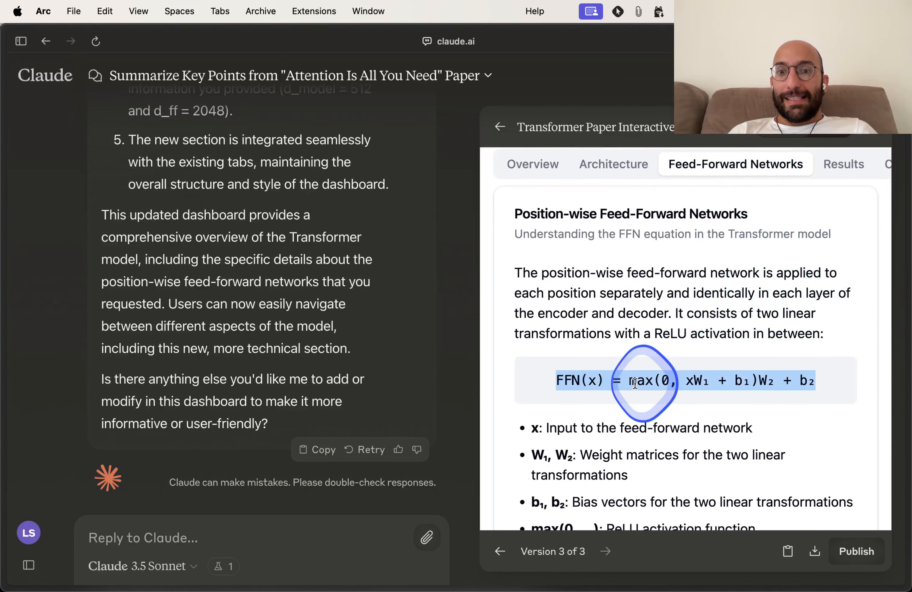
scroll(635, 383, down, 8)
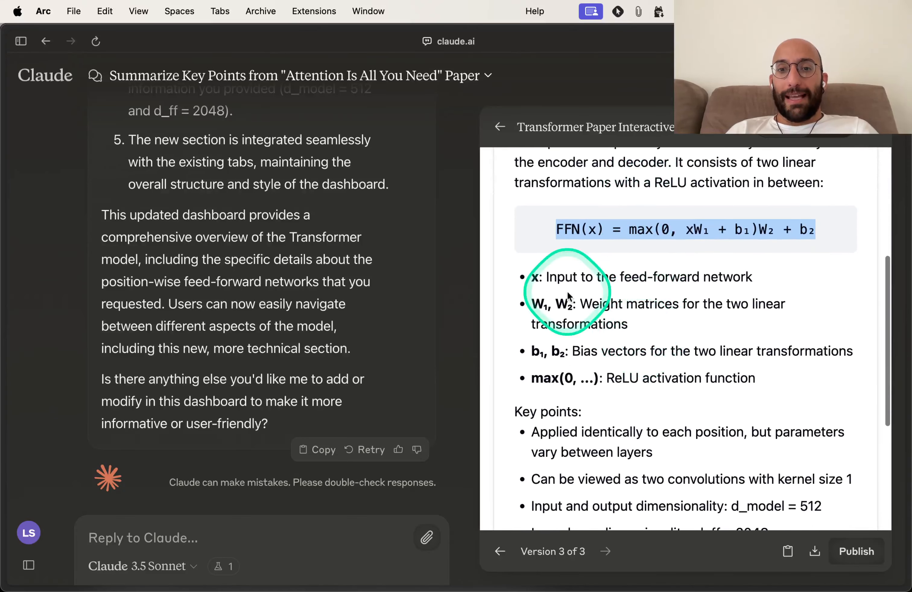
drag(500, 266, 760, 380)
scroll(760, 380, down, 5)
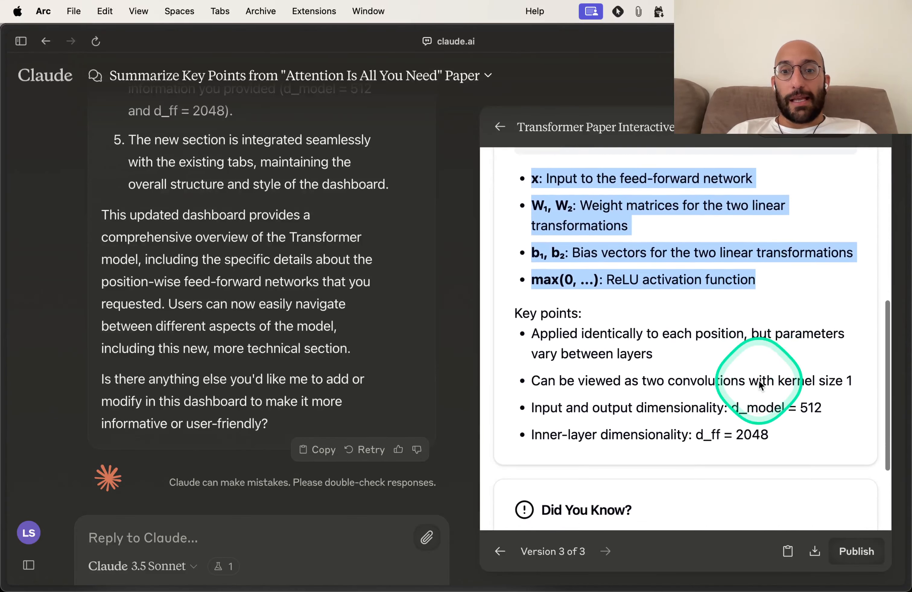
drag(533, 330, 814, 438)
- Return to the FFN(x) equation in the Feed-Forward Networks section and highlight it to compare with the explanation below
scroll(766, 411, up, 4)
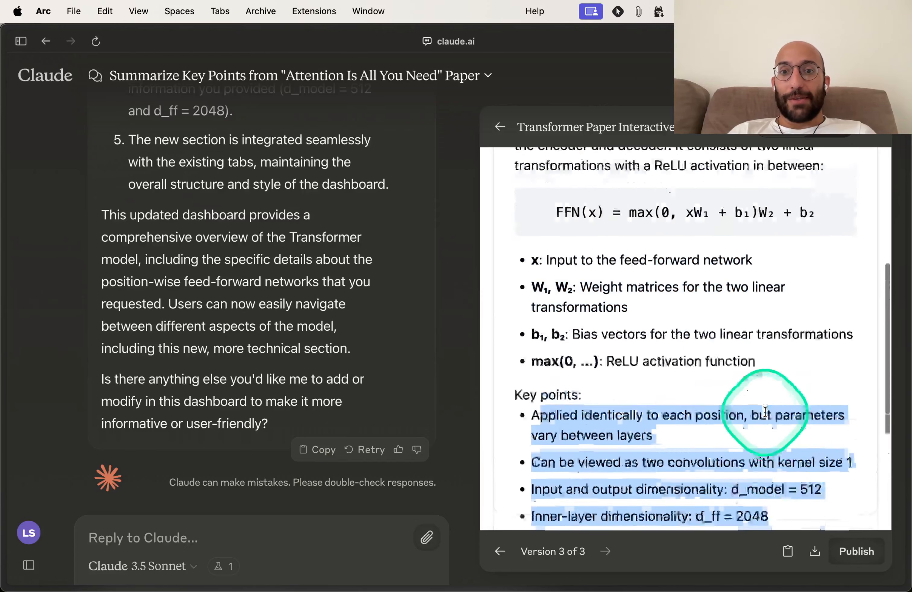
scroll(765, 411, up, 12)
scroll(754, 414, down, 2)
triple_click(675, 409)
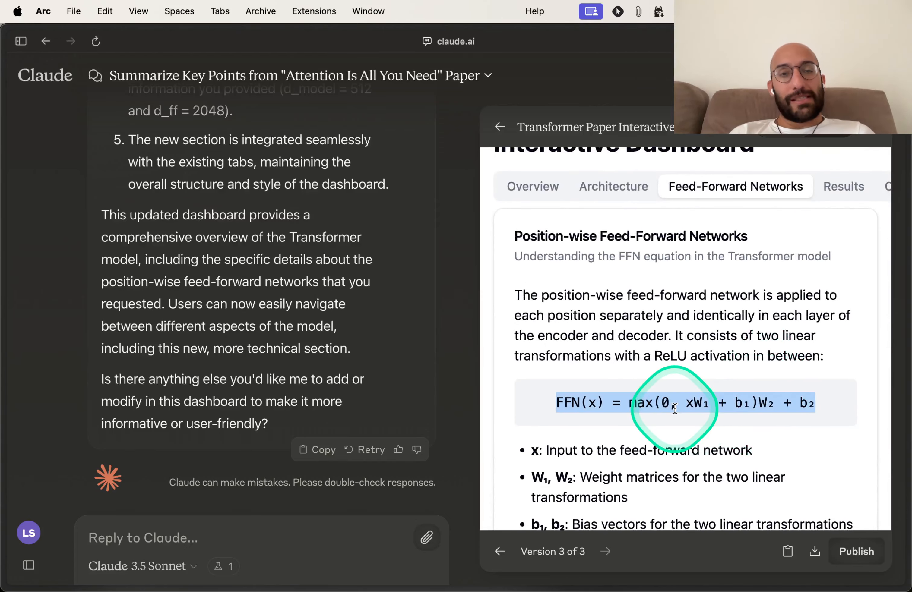
scroll(674, 385, down, 3)
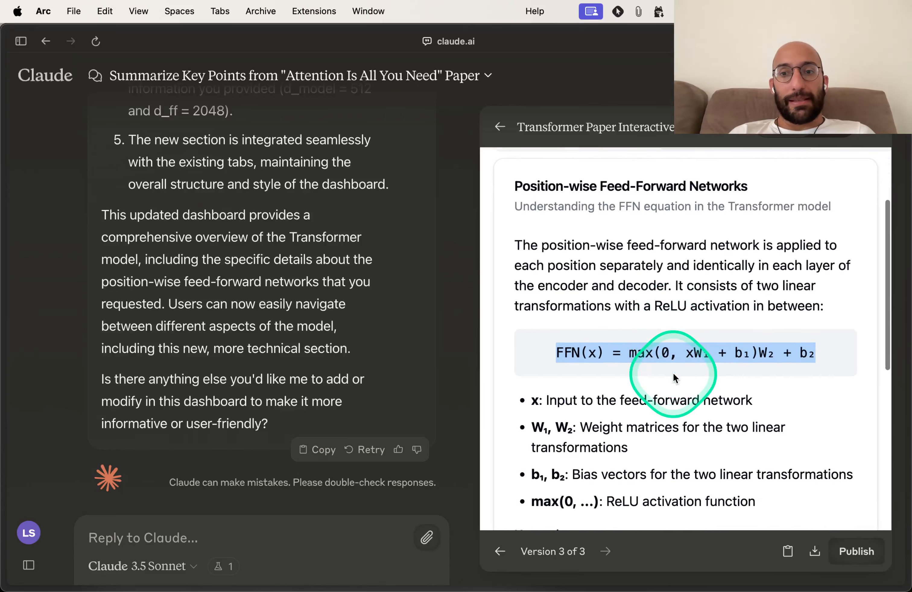
- Read the feed-forward section's remaining key points and look back through the earlier chat responses
scroll(607, 331, down, 5)
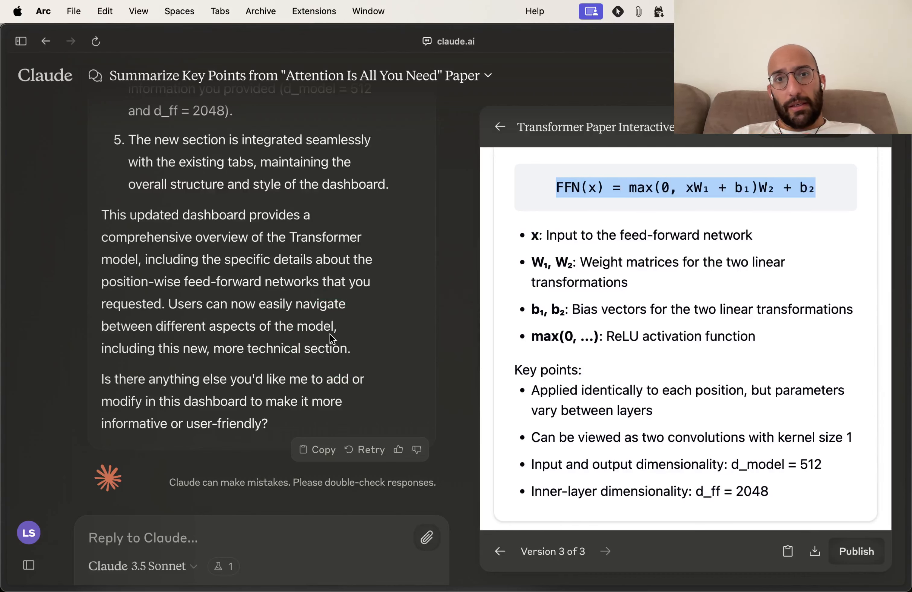
click(216, 530)
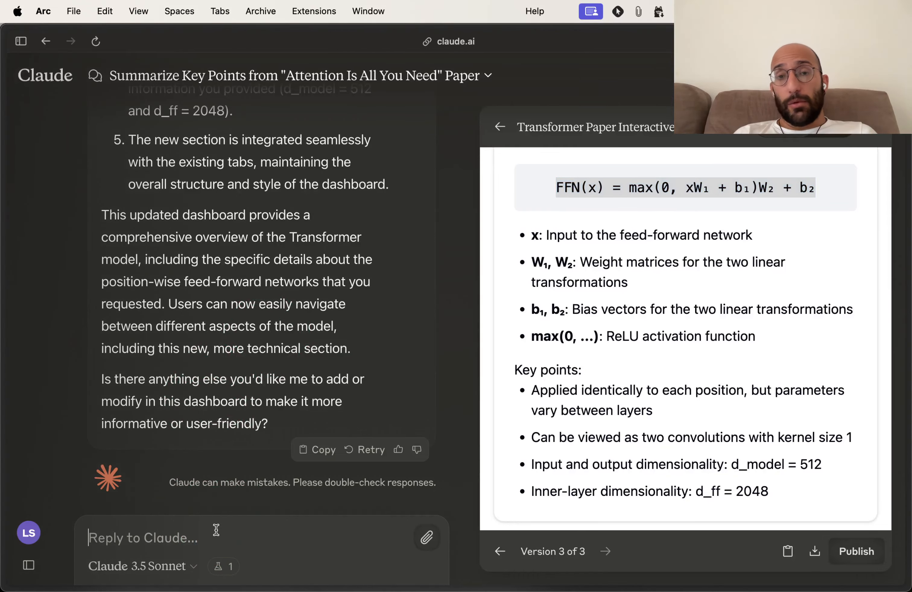
scroll(217, 432, up, 20)
scroll(230, 414, up, 8)
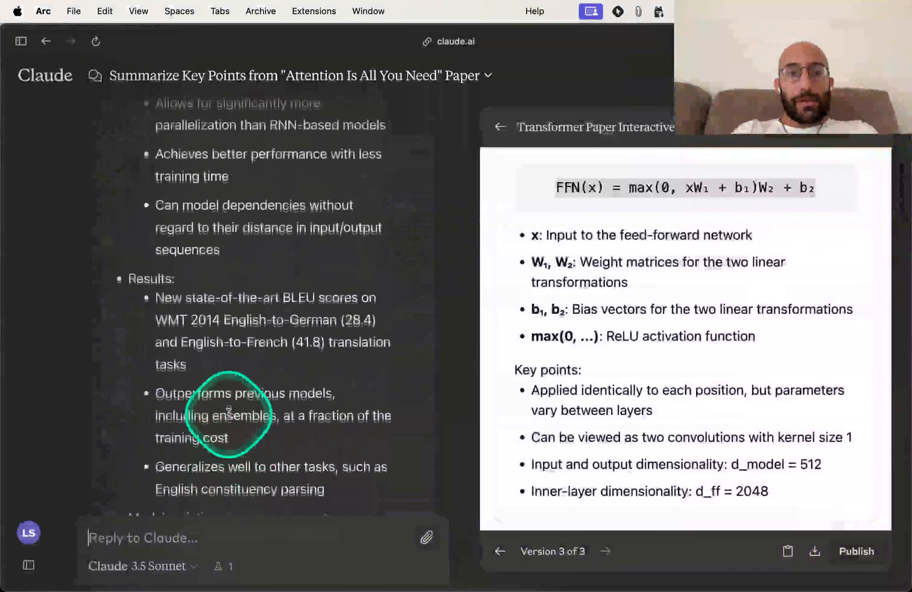
- Start a new chat with Claude 3.5 Sonnet and attach the attention-paper PDF
key(super+k)
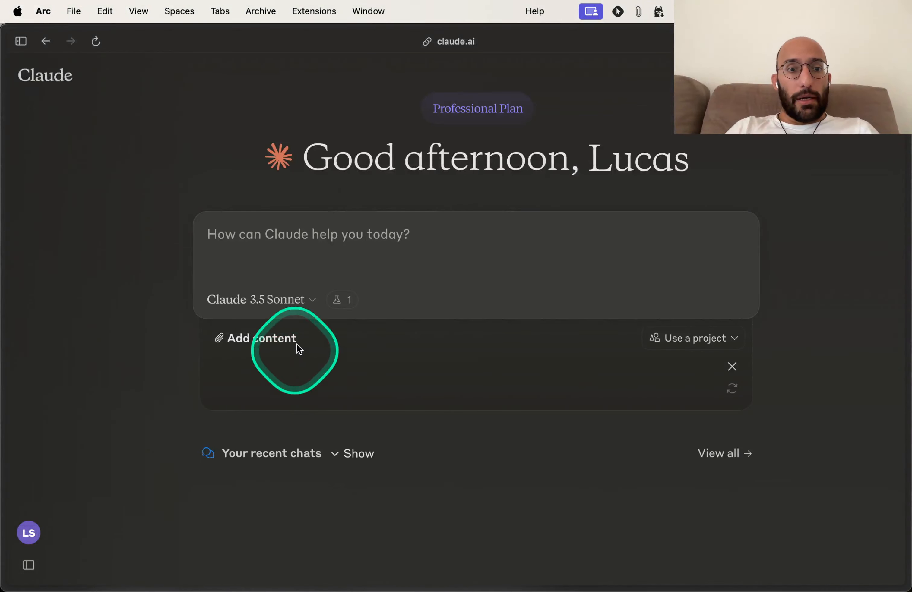
click(264, 339)
double_click(202, 271)
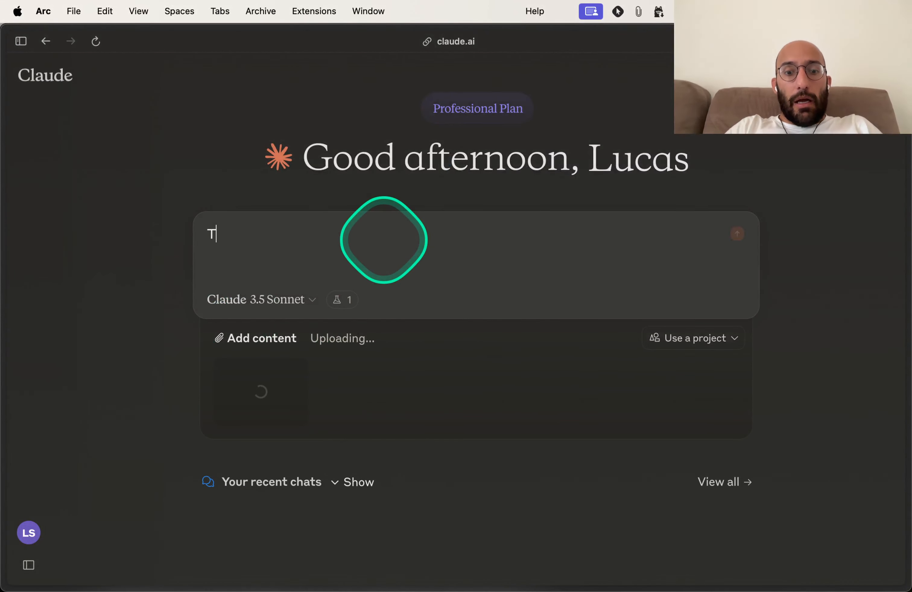
click(384, 240)
text(1.)
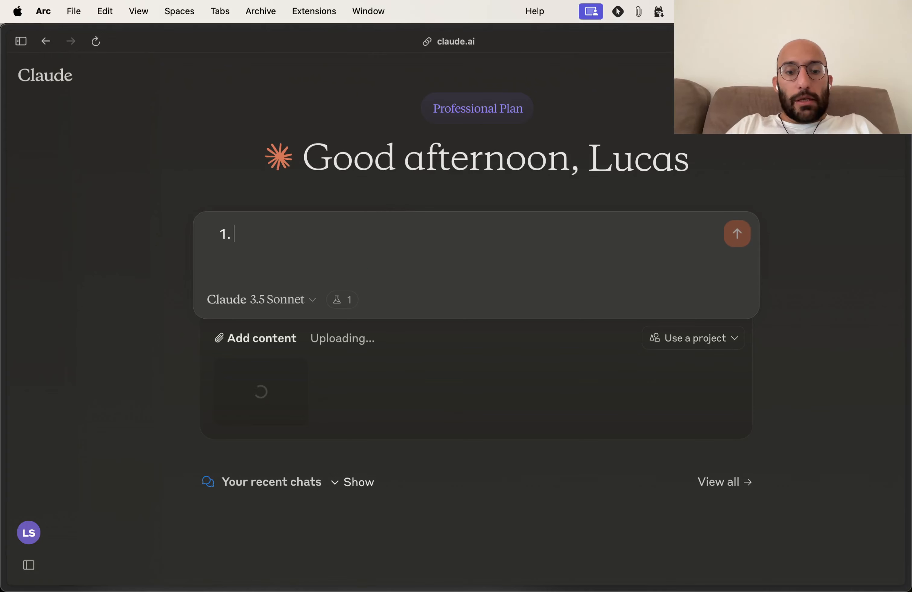
text( Go through this paper)
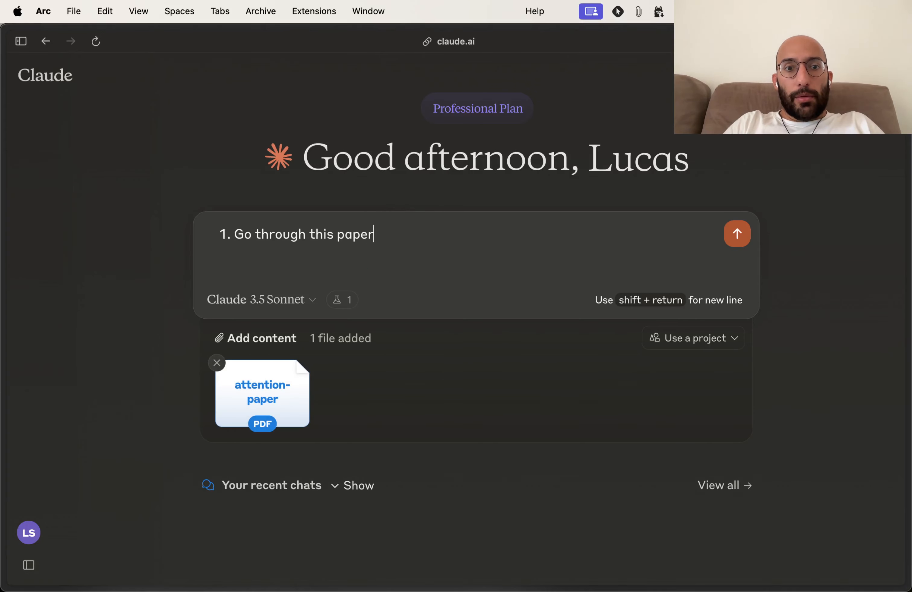
key(shift+alt+Left)
key(shift+alt+Left)
key(shift+alt+Left)
key(shift+alt+Left)
key(BackSpace)
key(BackSpace)
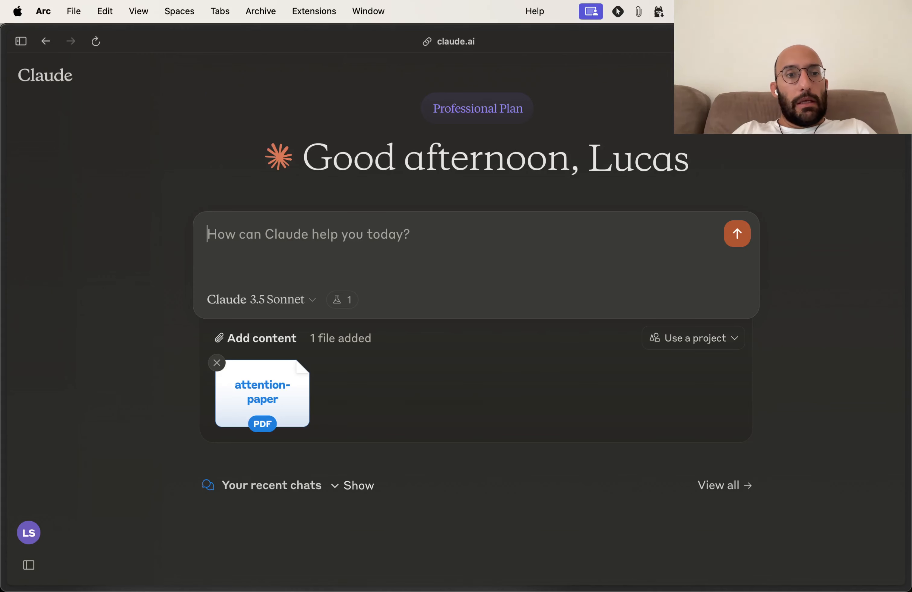
- Ask Claude to turn the transformers paper into a slide deck containing all its information well organized and summarized, with slides for each major section
text(Turn this paper abo)
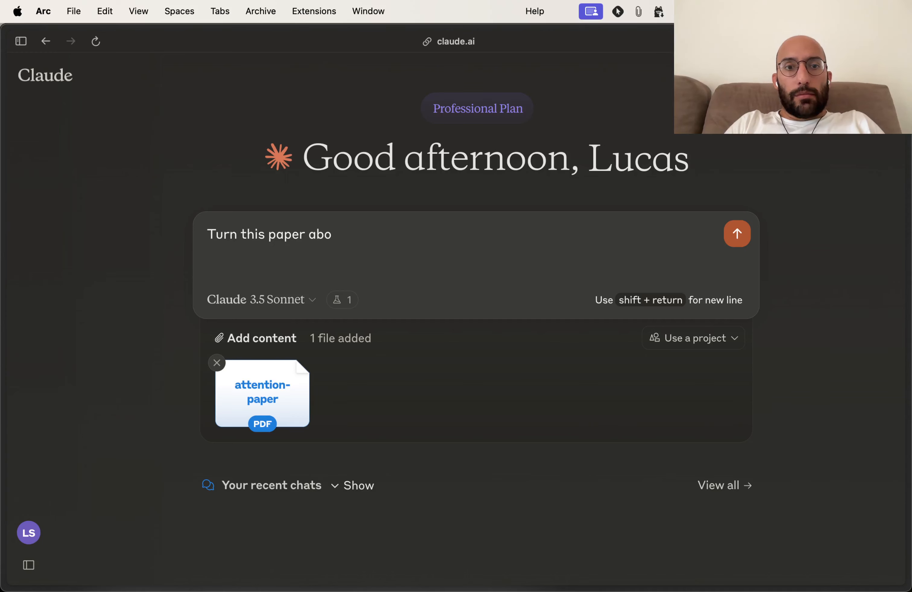
text(ut transformers into a slid)
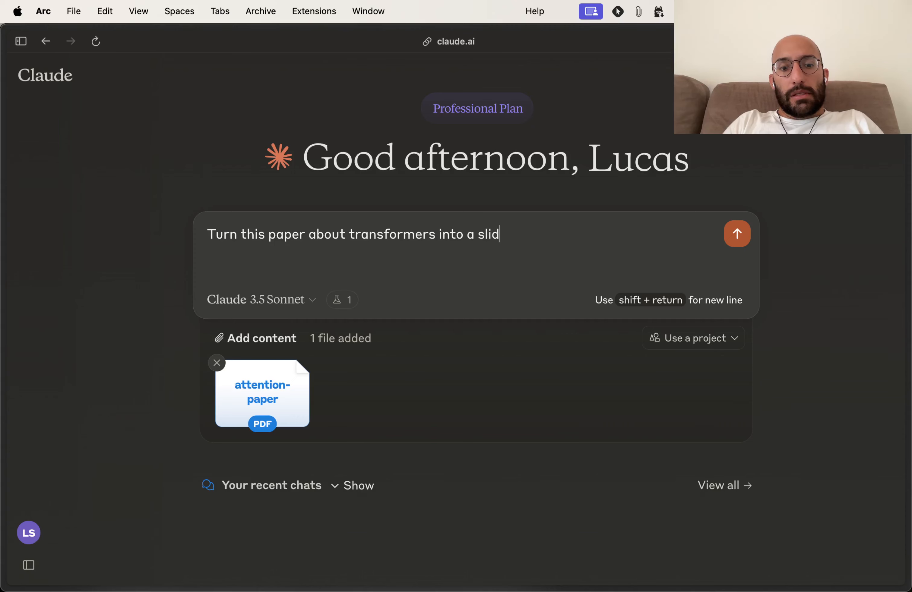
text(e deck containing all the information from the)
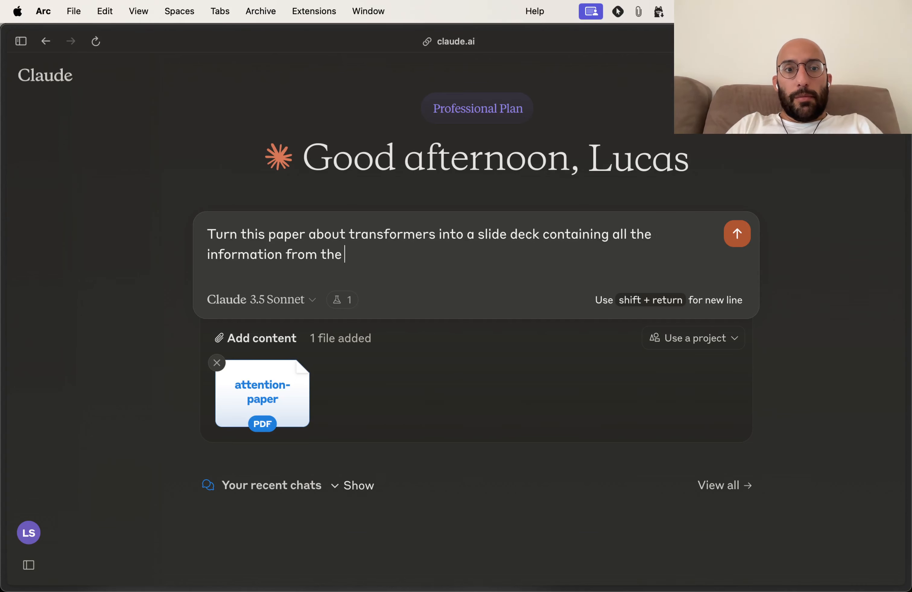
text( paper well organized and summarized. Make sure)
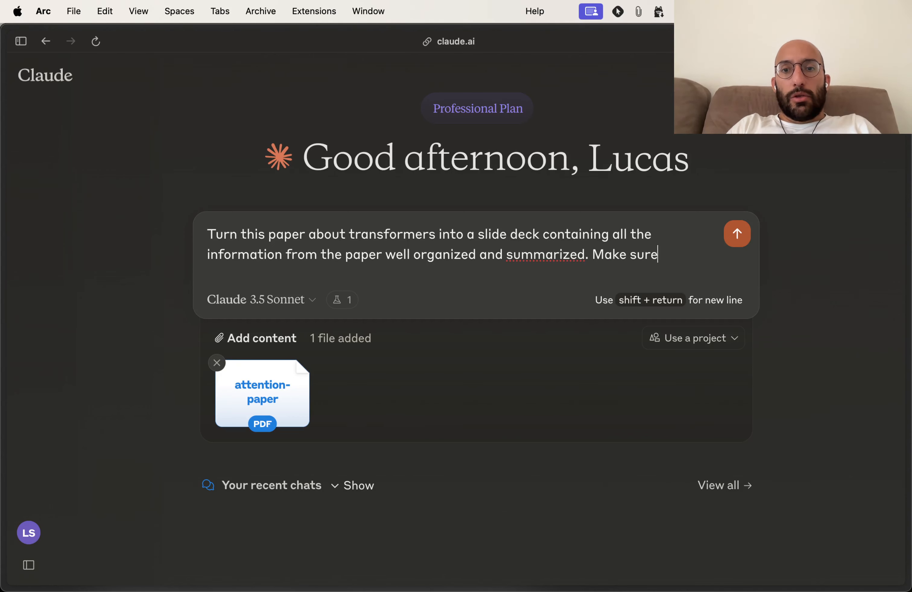
text( to add alisdes for)
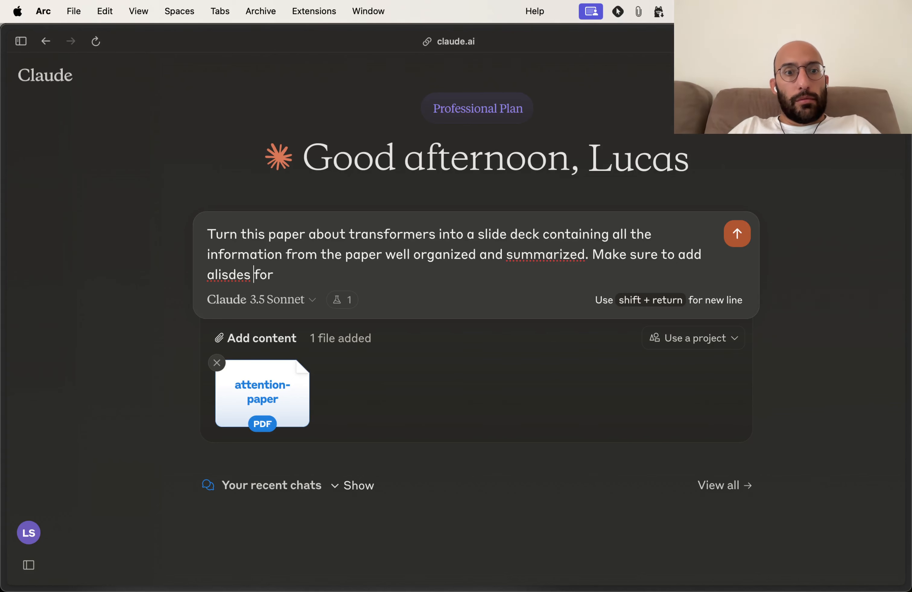
key(Left)
key(alt+shift+Left)
text(slides)
key(alt+Right)
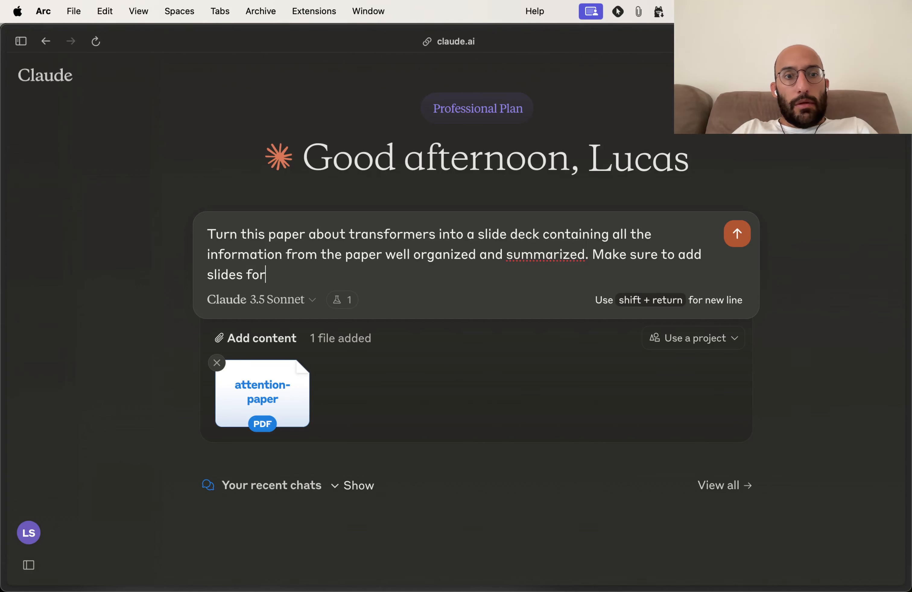
text(each major sectio)
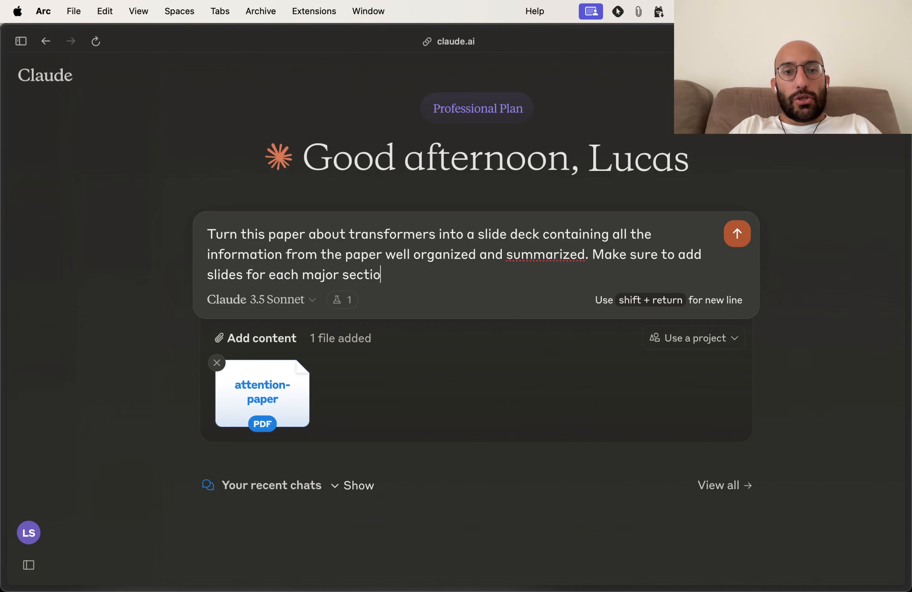
text(n of the paper.)
key(Return)
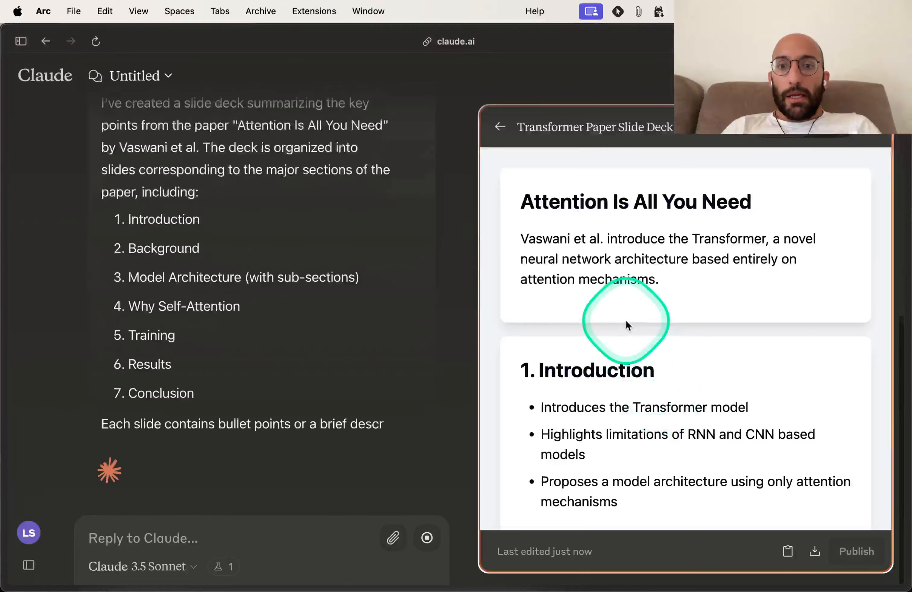
- Review the generated slide deck from the title slide through the Conclusion, and return to the opening slides
scroll(626, 320, down, 2)
scroll(626, 319, down, 3)
scroll(625, 319, up, 5)
scroll(636, 375, down, 10)
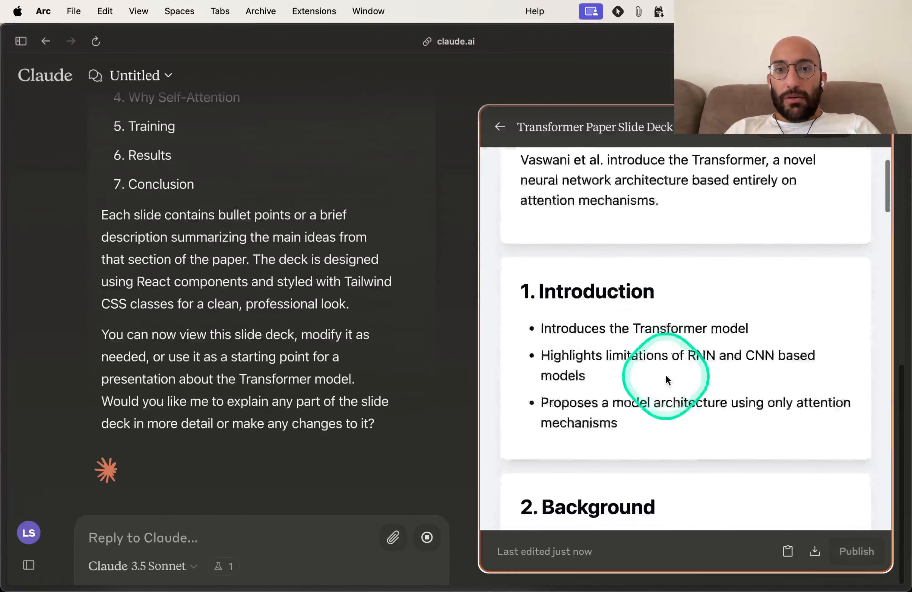
scroll(666, 377, down, 15)
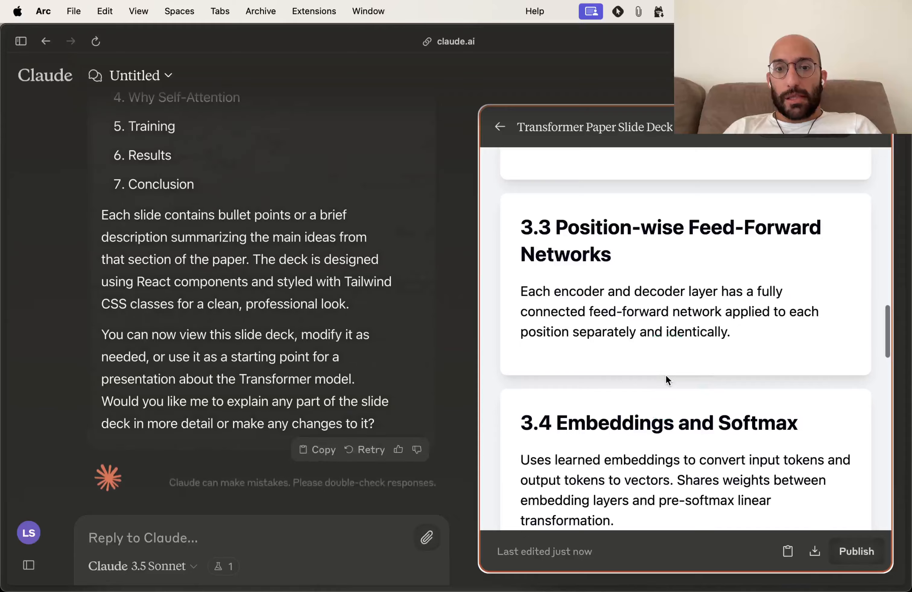
scroll(666, 380, down, 7)
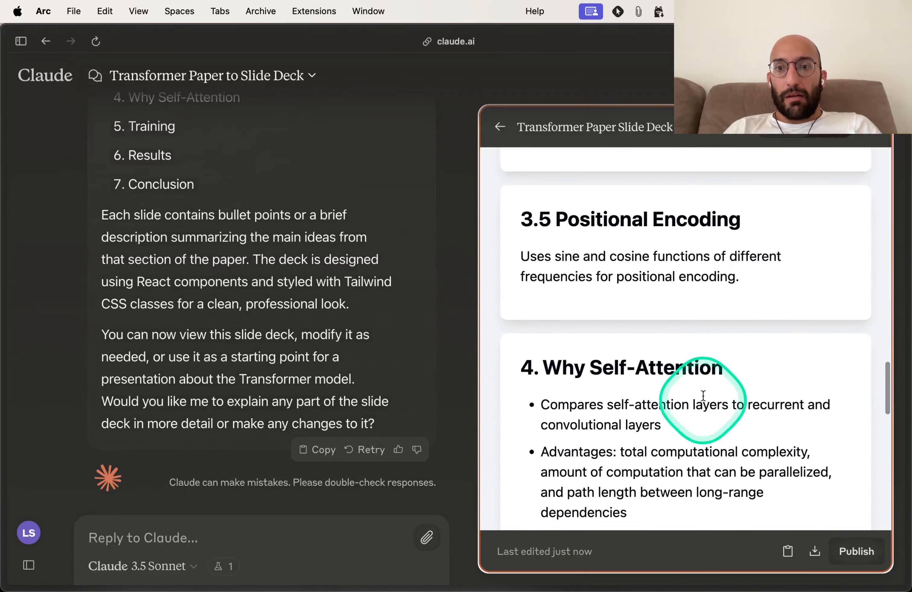
scroll(700, 350, down, 20)
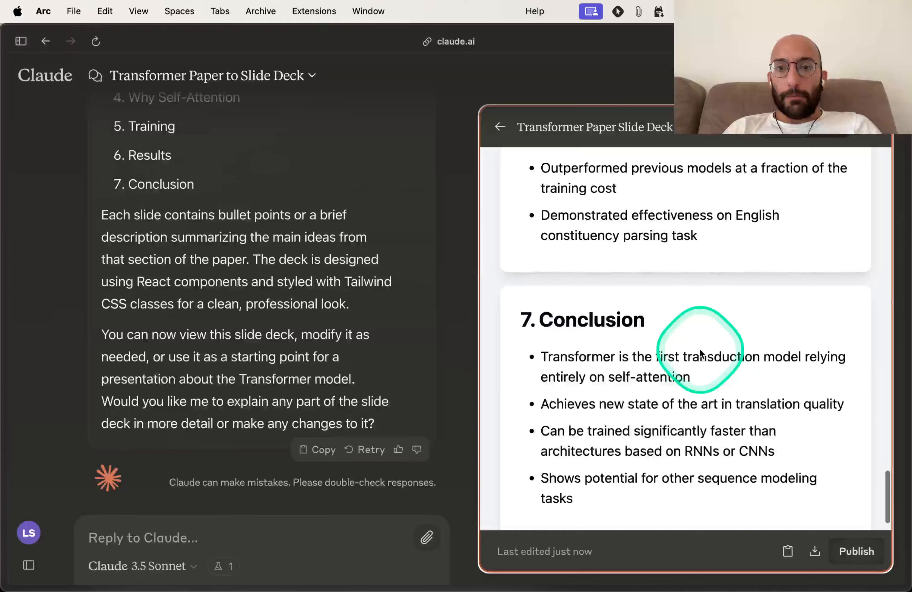
scroll(700, 348, up, 20)
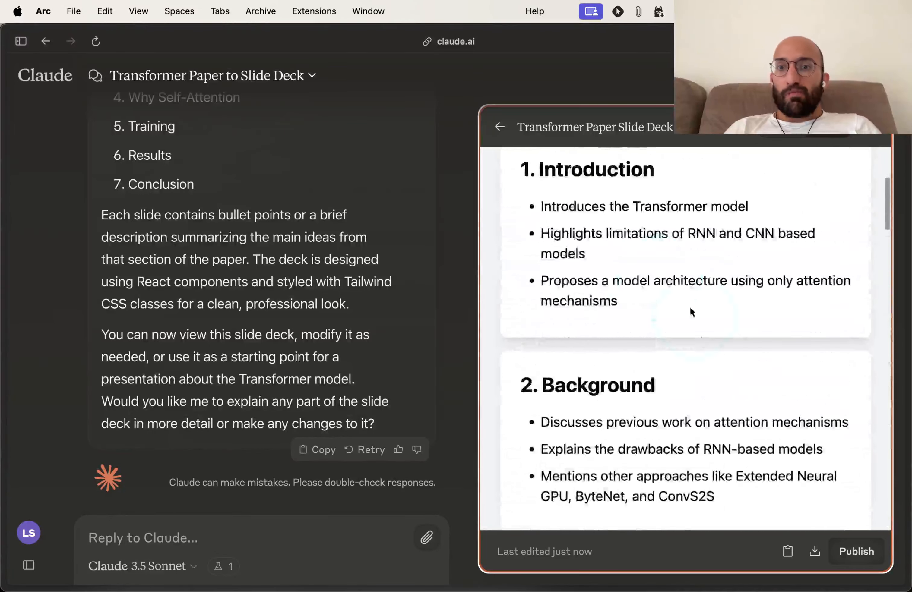
- Send Claude the follow-up "Make changes so I can navigate through the slides a bit better."
click(273, 531)
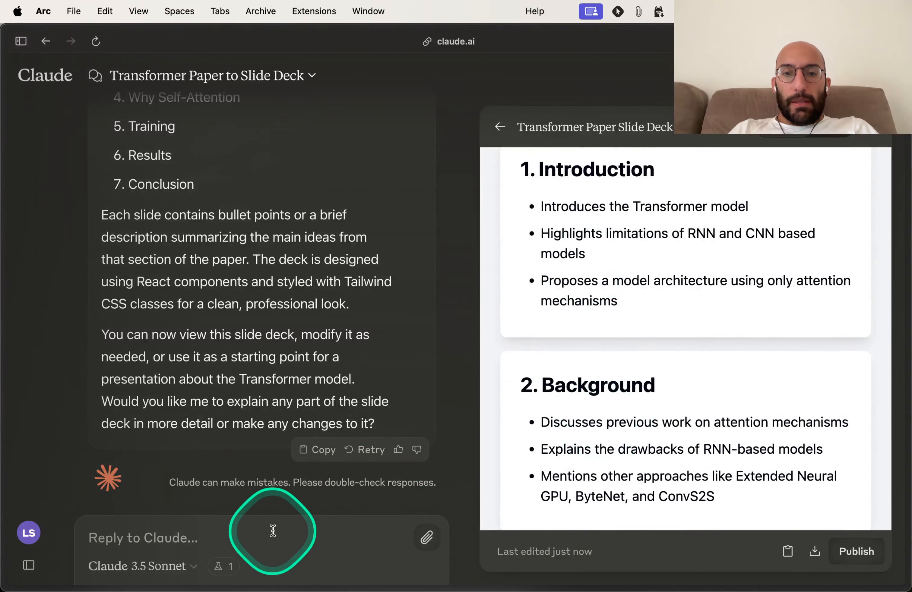
scroll(561, 461, up, 5)
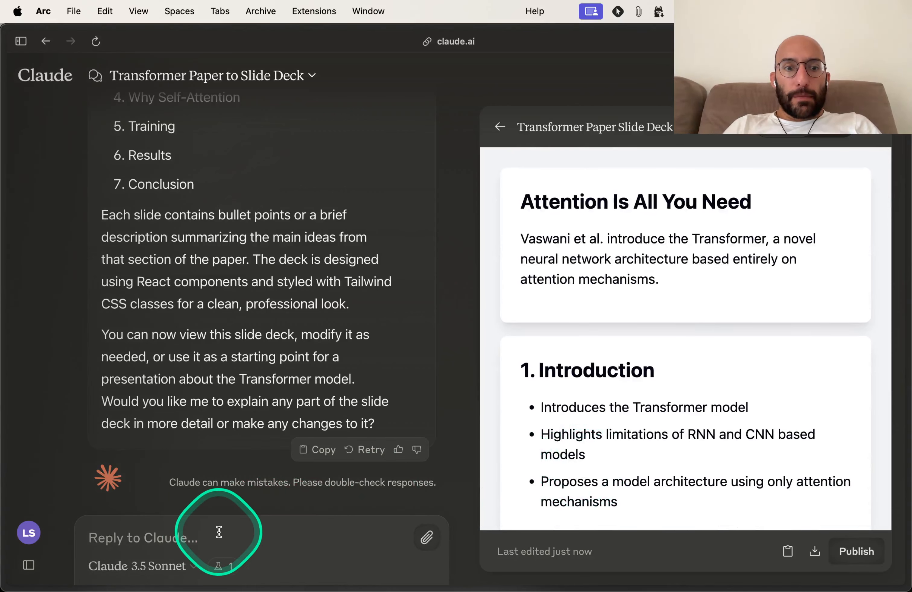
scroll(567, 458, down, 3)
scroll(546, 452, up, 3)
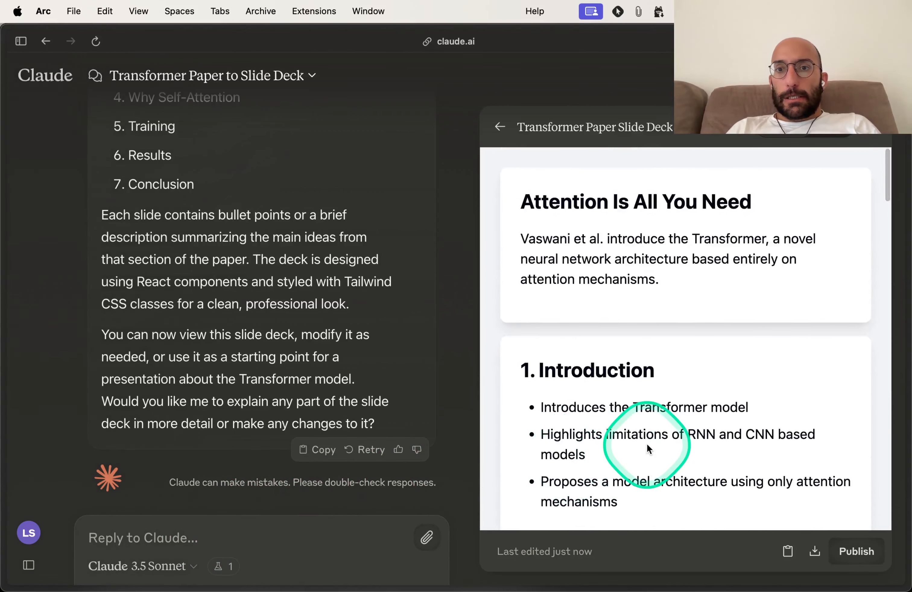
scroll(646, 443, down, 3)
scroll(638, 419, up, 3)
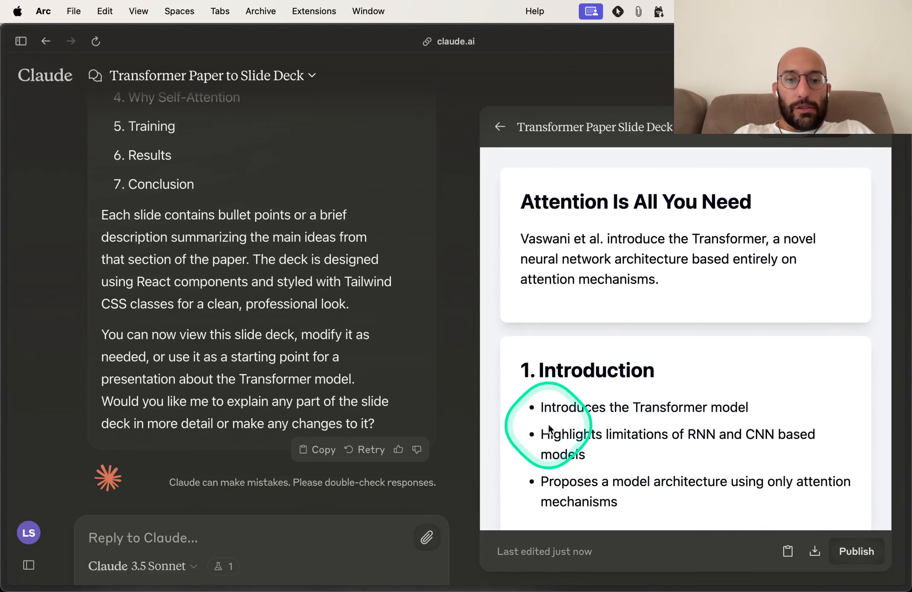
text(Make change)
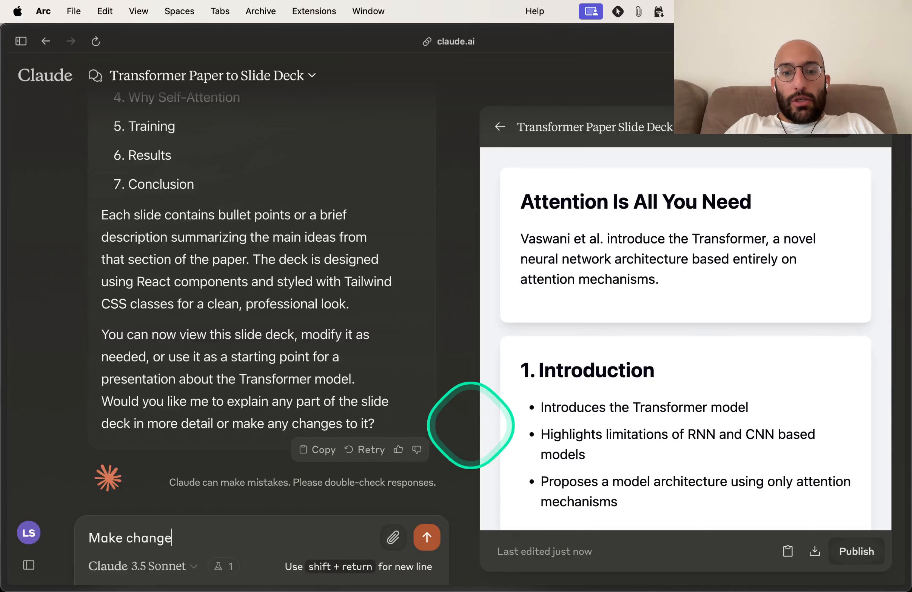
text(s so I can naviga)
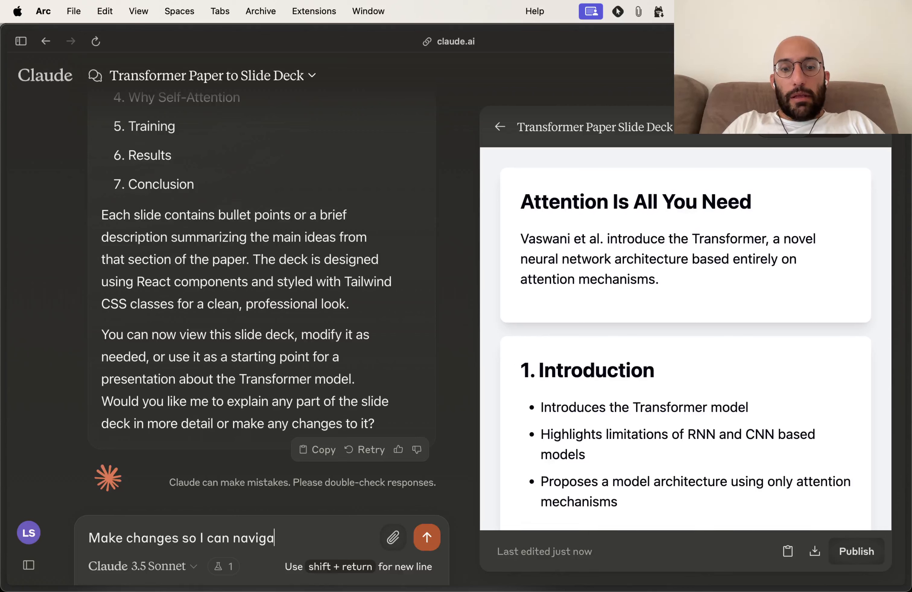
text(te through th)
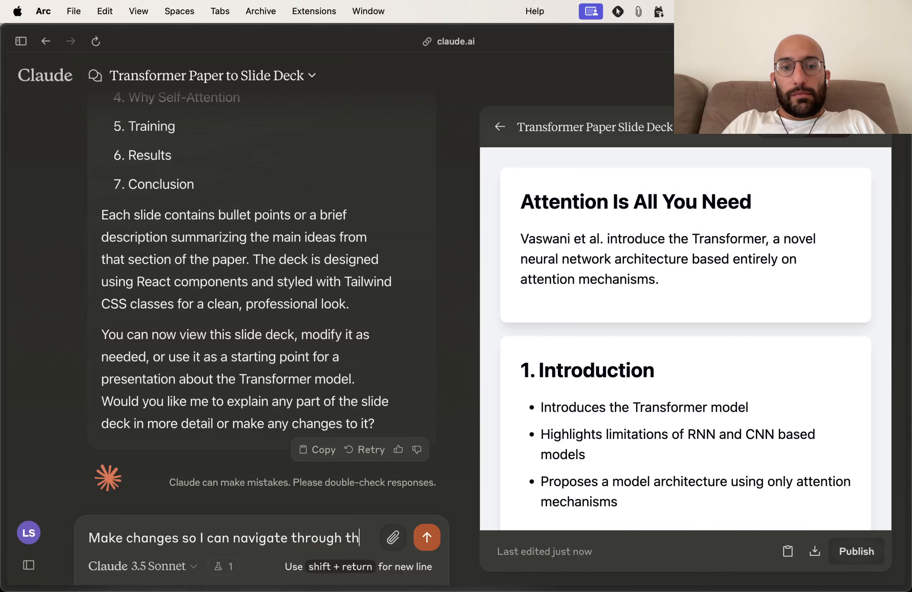
text(e slides a bit better.)
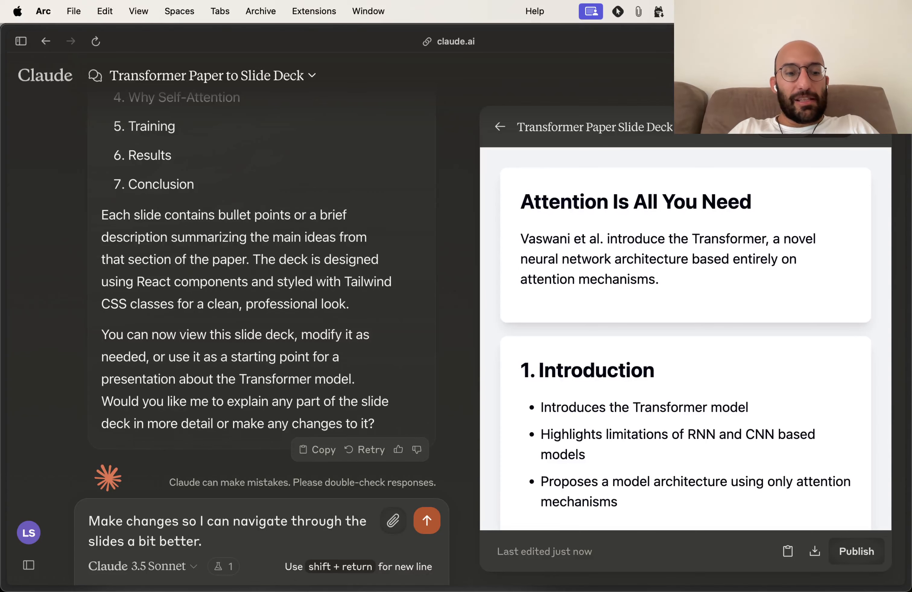
key(Return)
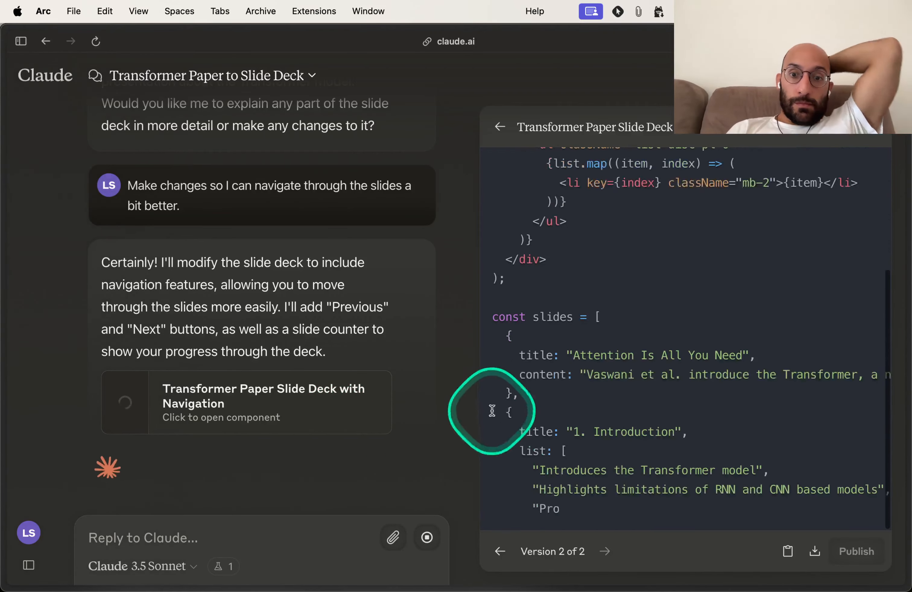
- Look through the code being generated for the slide deck with navigation
scroll(557, 347, up, 10)
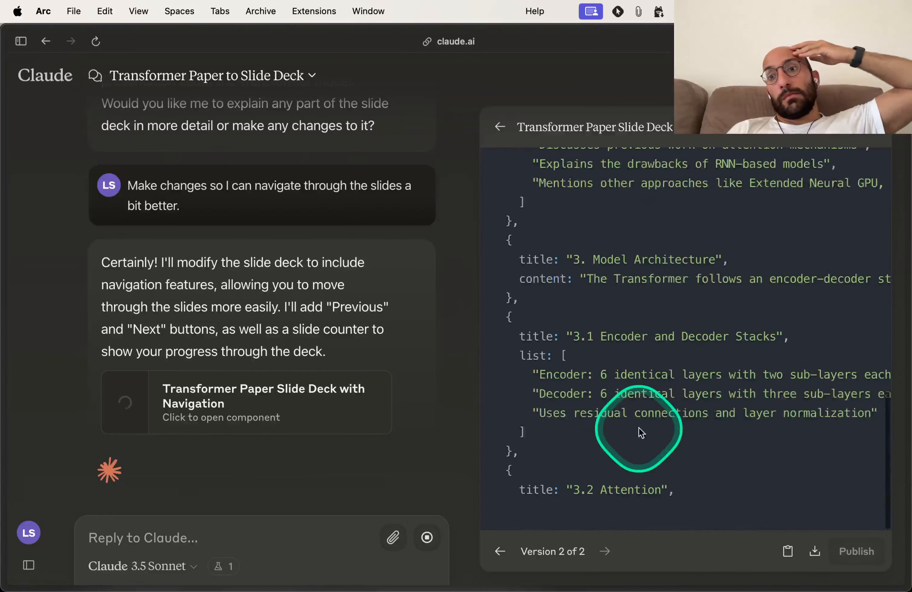
scroll(694, 309, up, 10)
scroll(695, 310, up, 10)
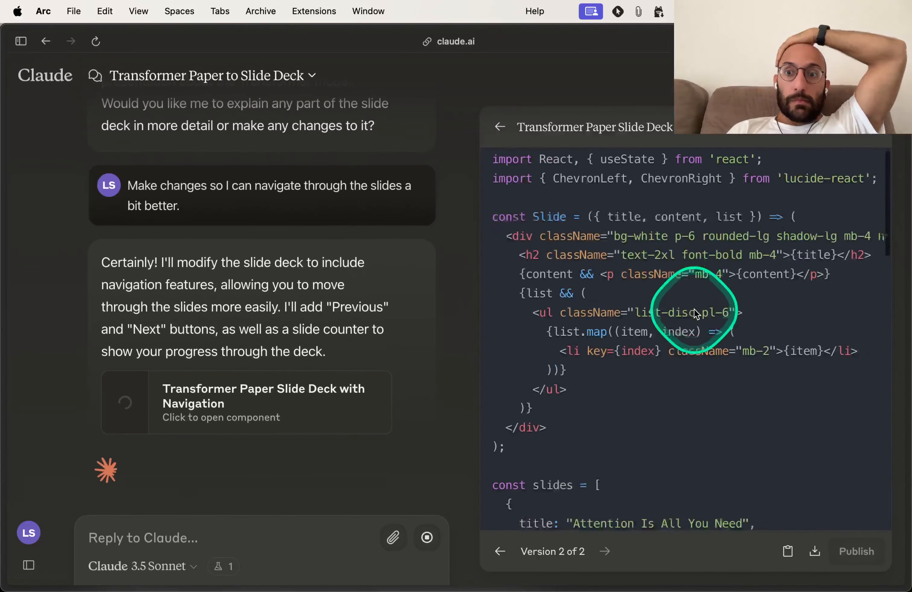
scroll(695, 310, up, 10)
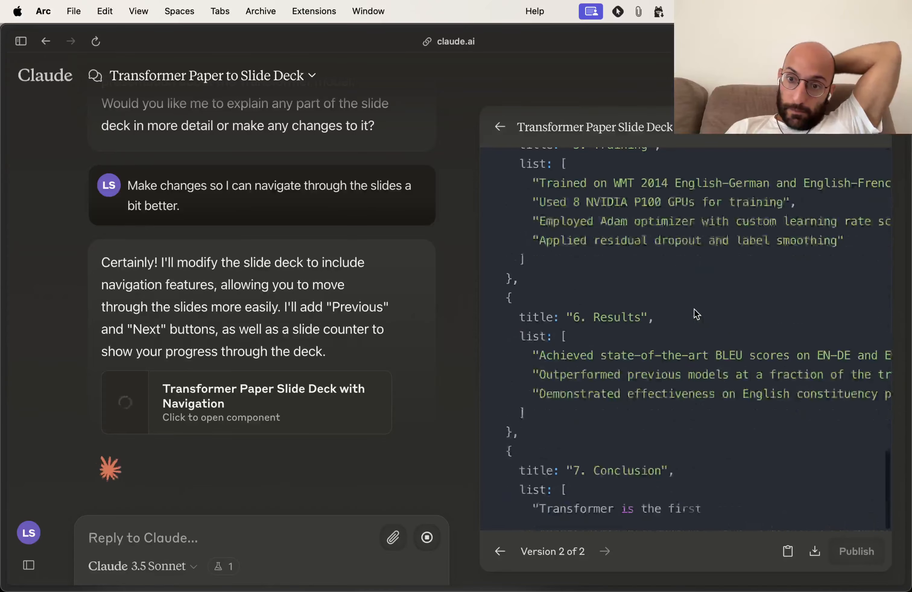
scroll(694, 310, up, 10)
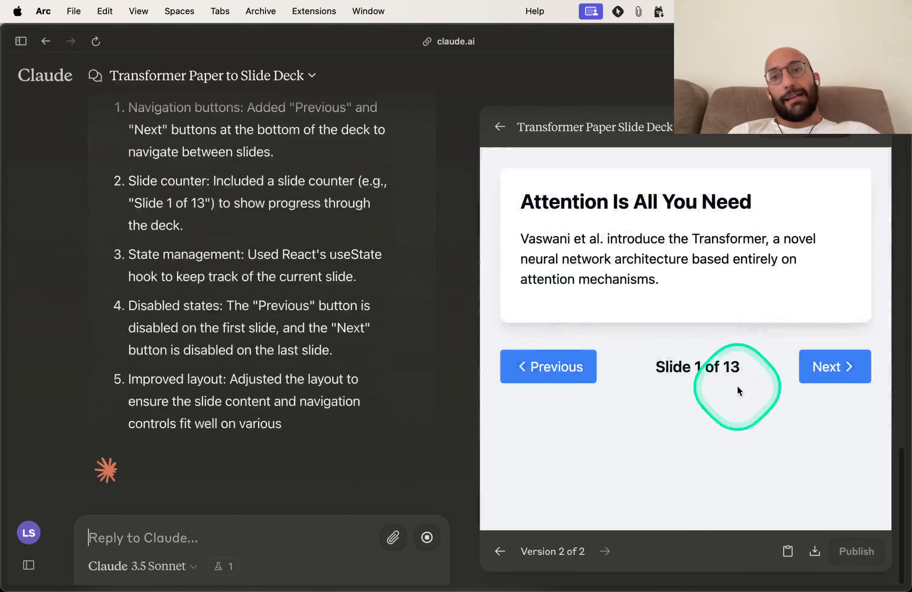
- Page through the navigable slide deck from the title slide to the Conclusion and read the final slide
click(825, 369)
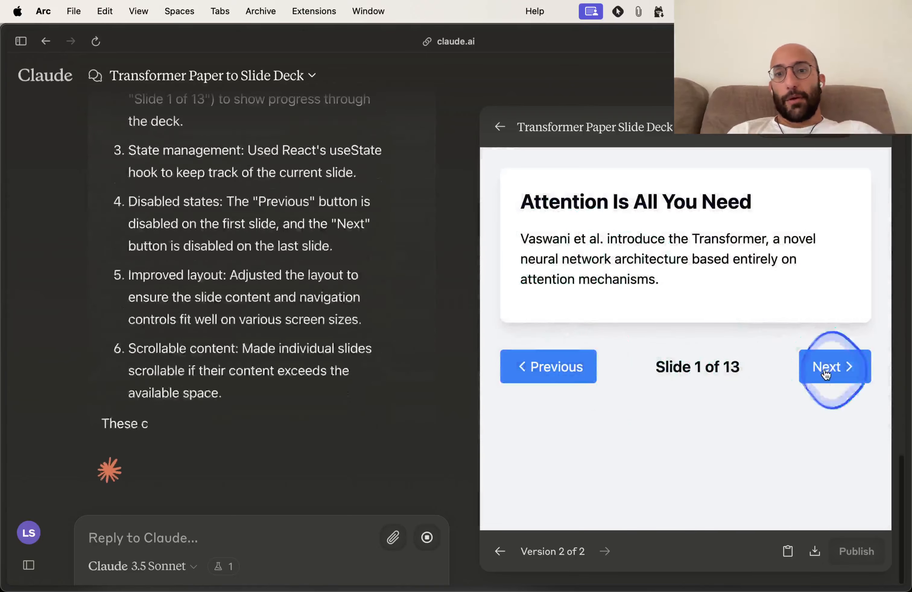
click(828, 416)
click(840, 390)
click(835, 370)
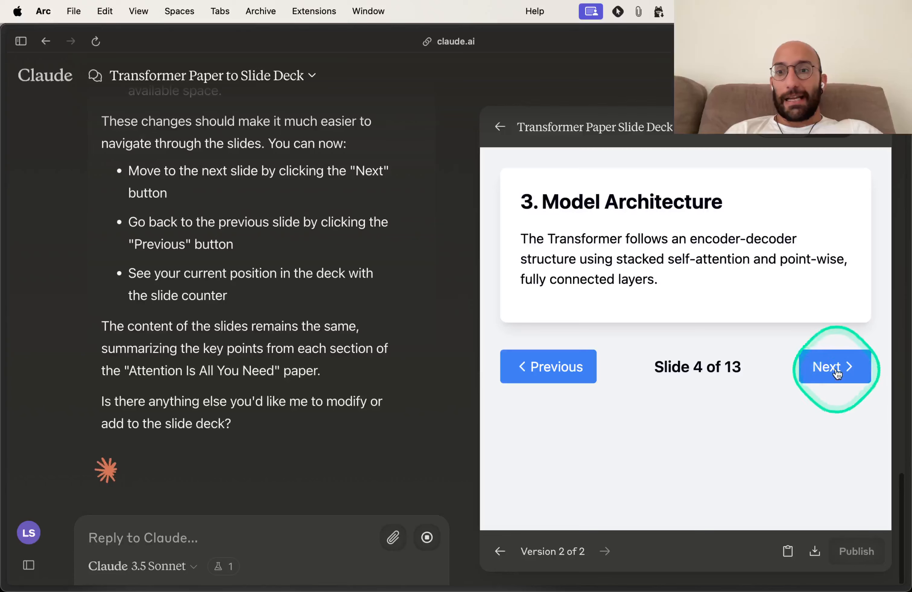
click(831, 404)
click(836, 359)
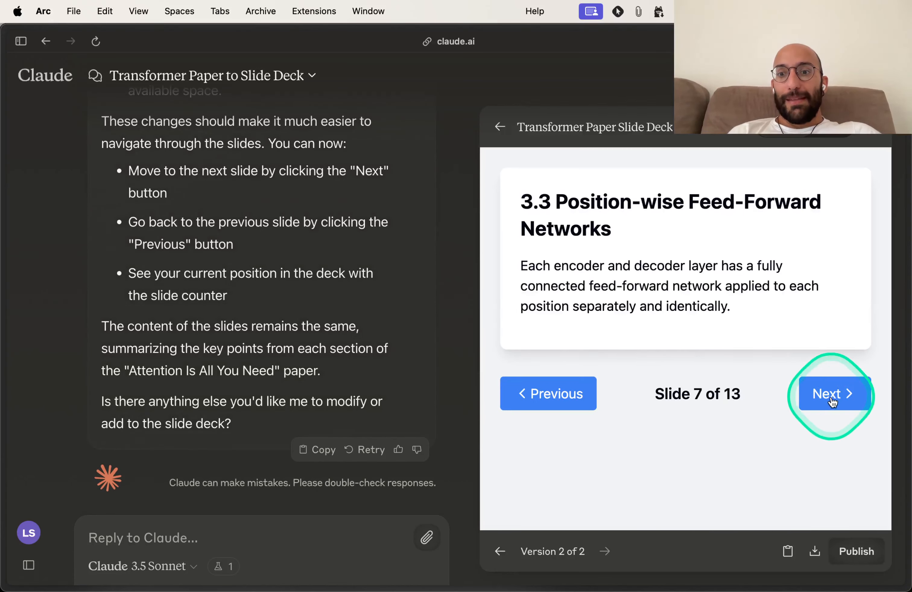
click(830, 396)
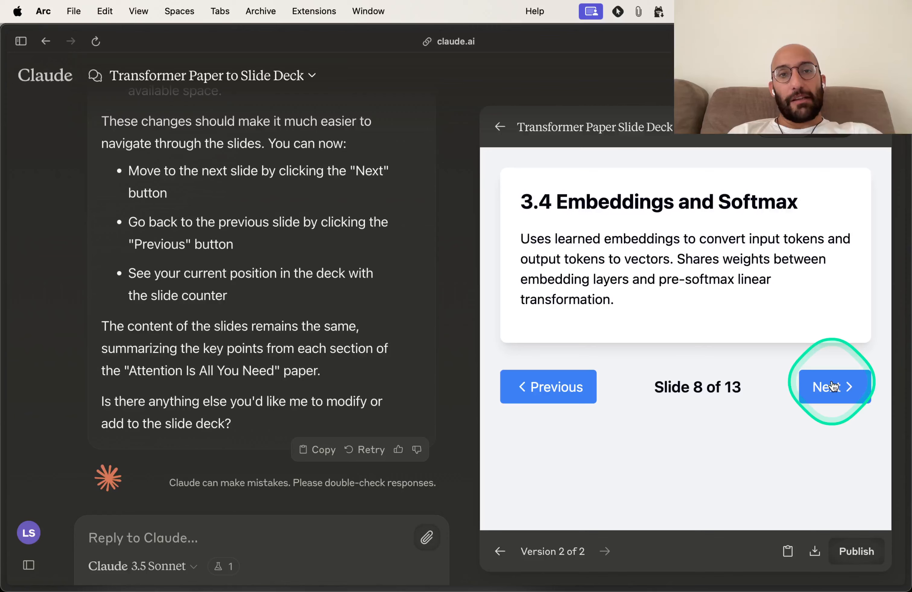
click(831, 384)
click(834, 347)
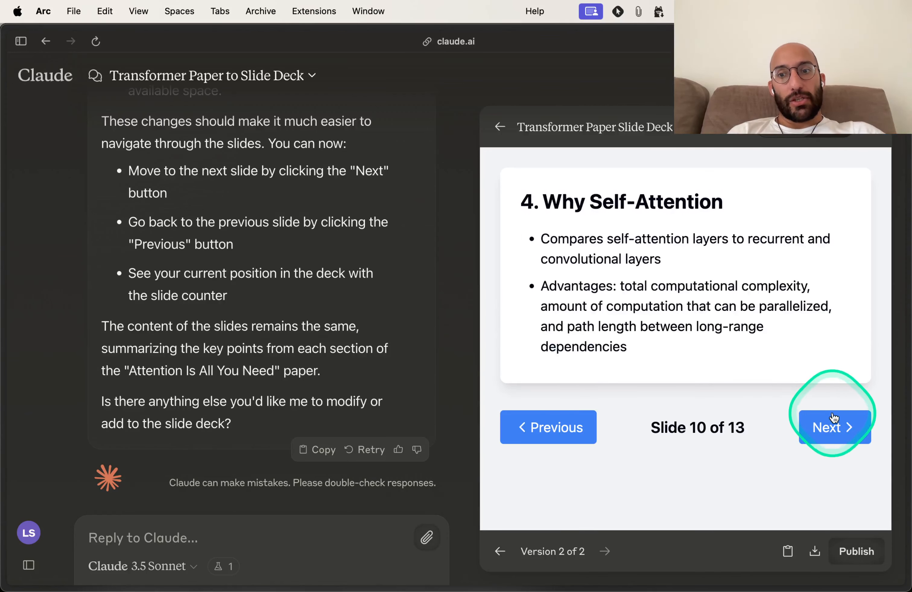
click(832, 422)
click(829, 438)
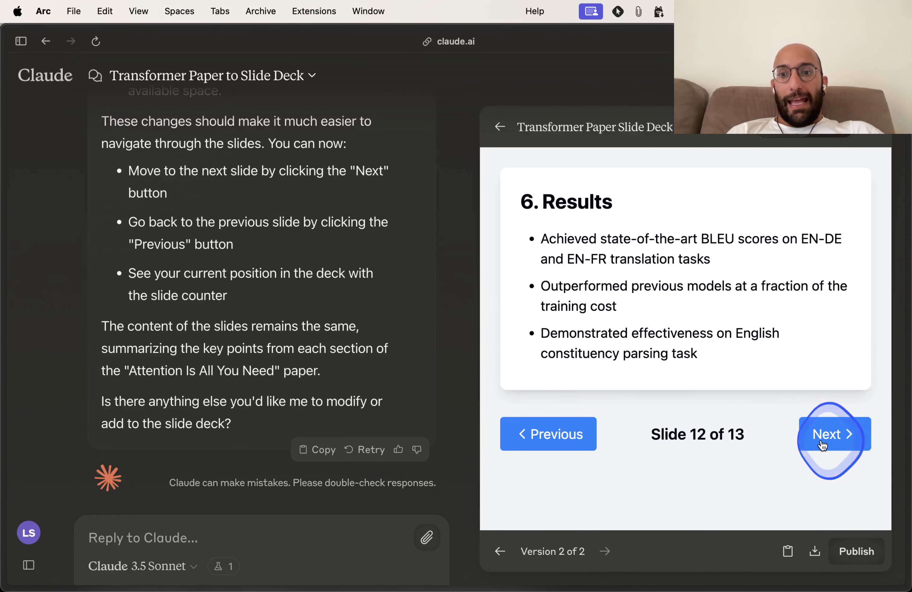
click(823, 443)
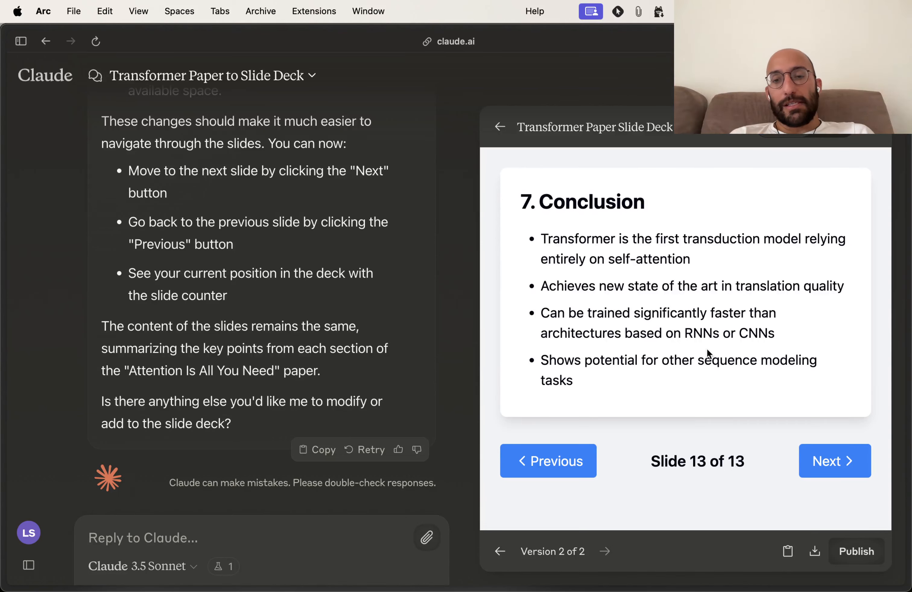
click(692, 346)
click(542, 237)
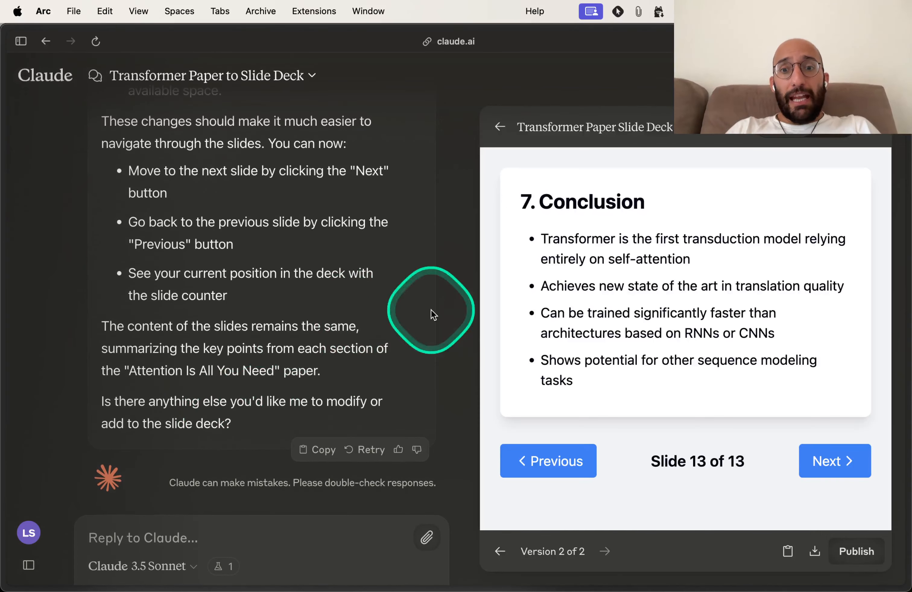
- Begin a follow-up message to Claude with "Great! Now"
click(246, 536)
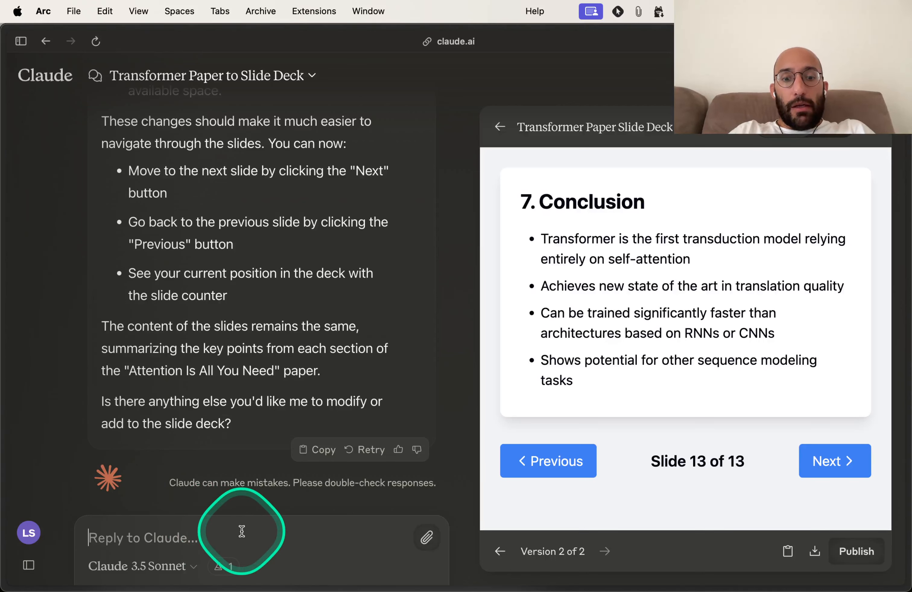
text(Great!)
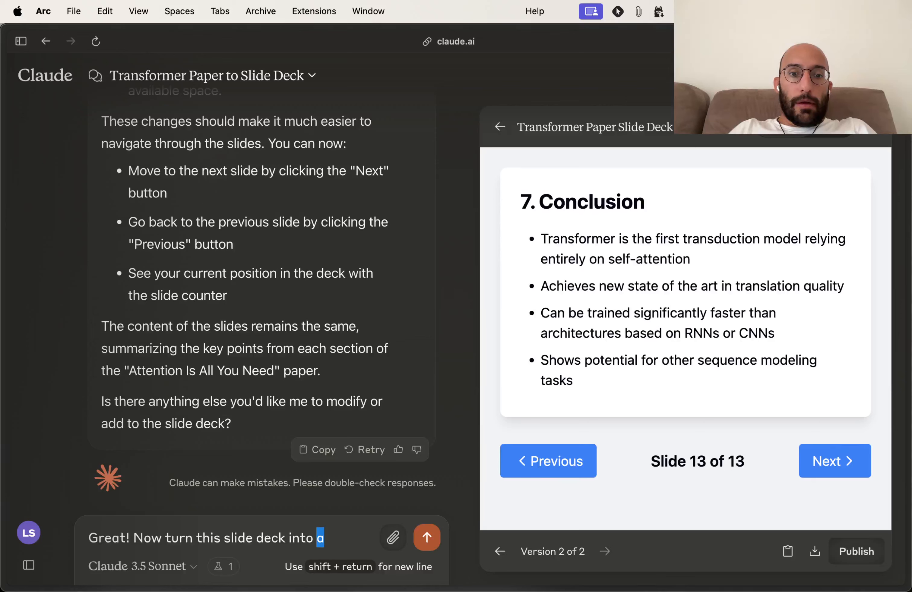
text(dashb)
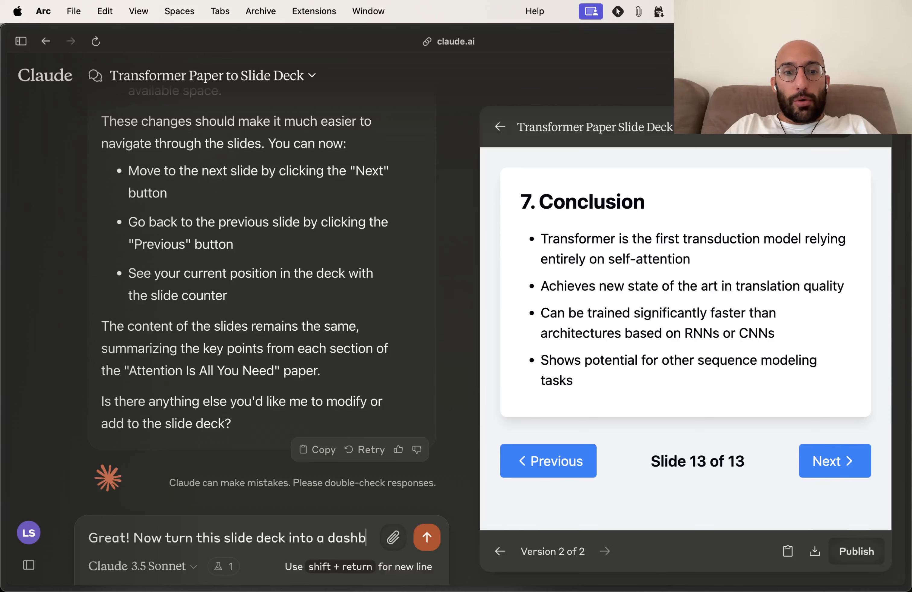
text(oard app)
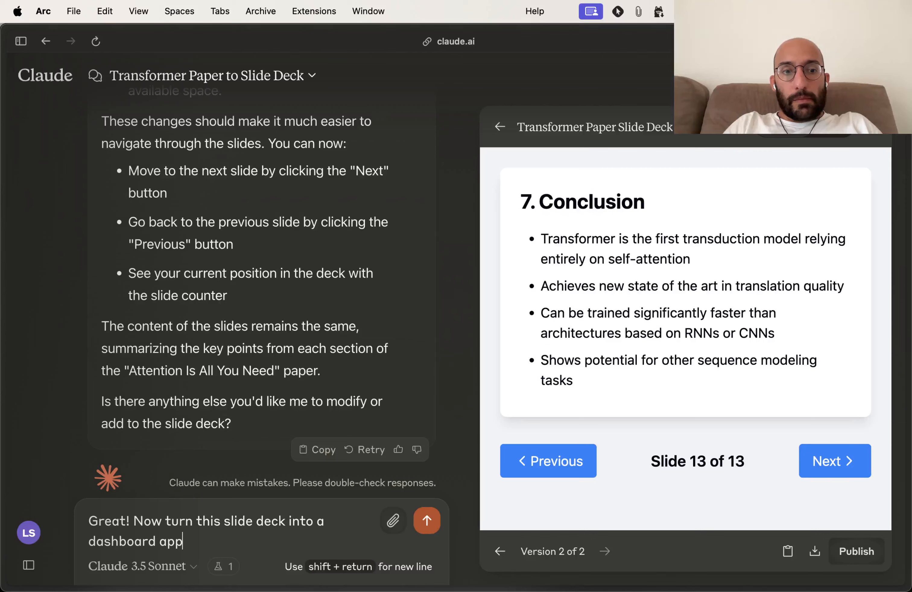
key(shift+Up)
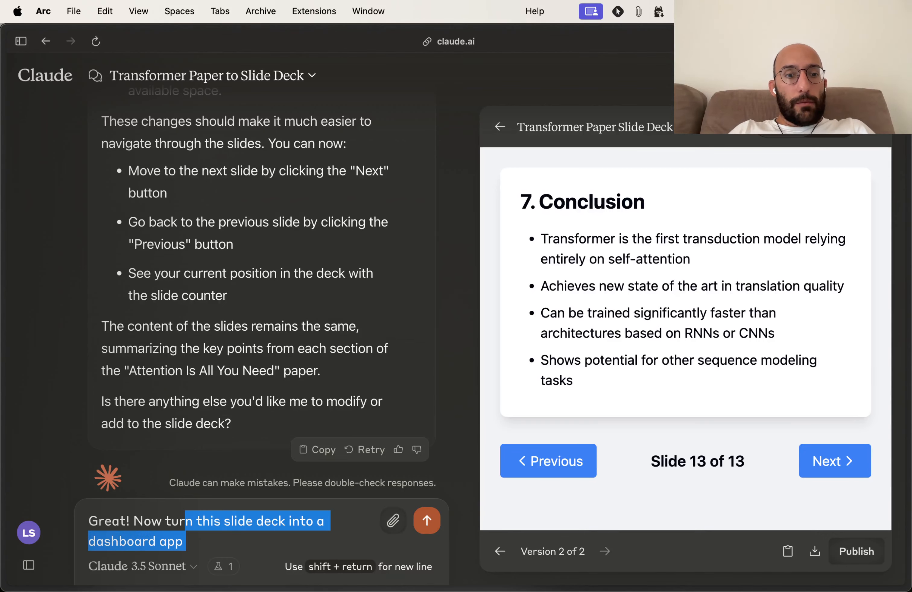
key(alt+shift+Left)
key(BackSpace)
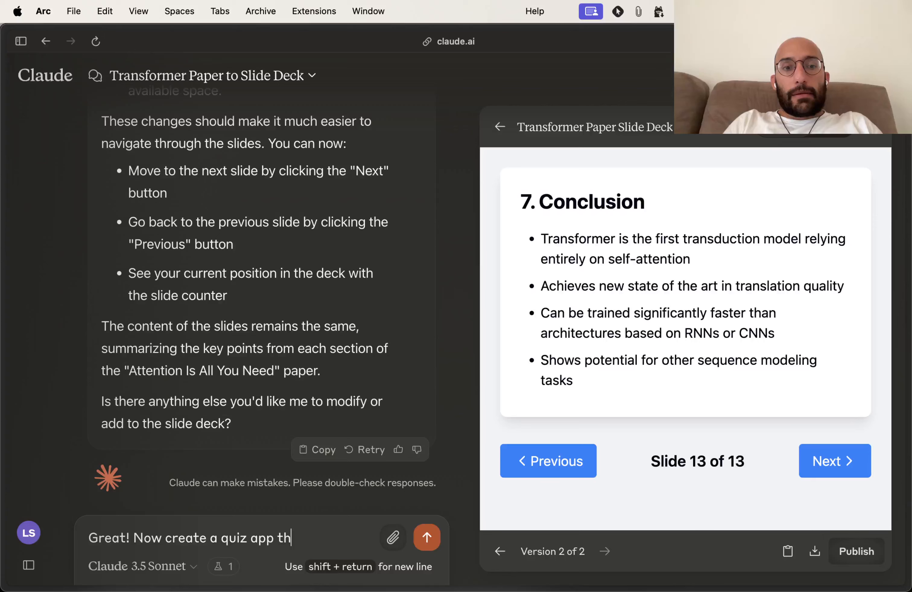
- Ask Claude to create an interactive quiz app with 5 relevant multiple choice questions about the paper, answer justifications, an overall score and a chance to retry
text(create a quiz app containi)
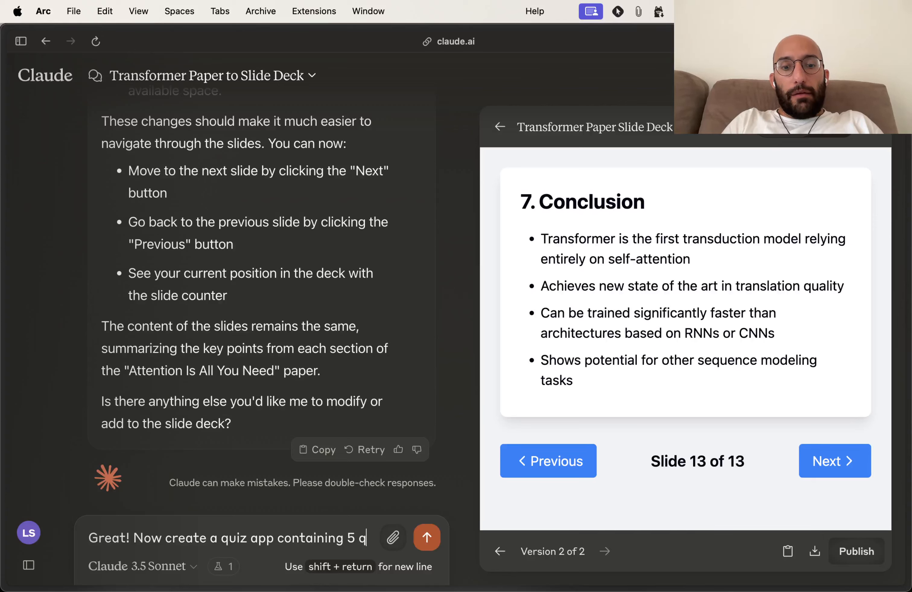
text(ng 5 rele)
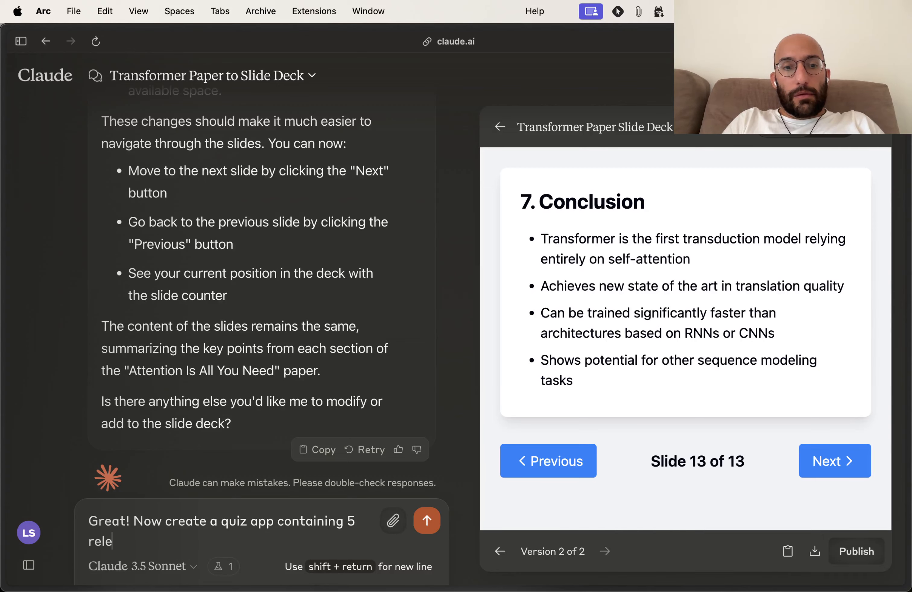
text(vant questions)
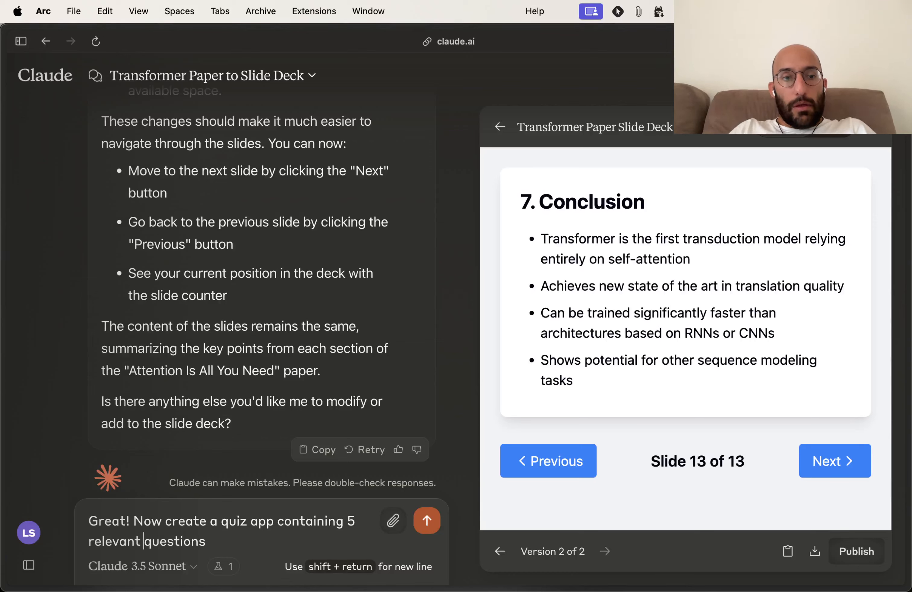
text(multiple choice )
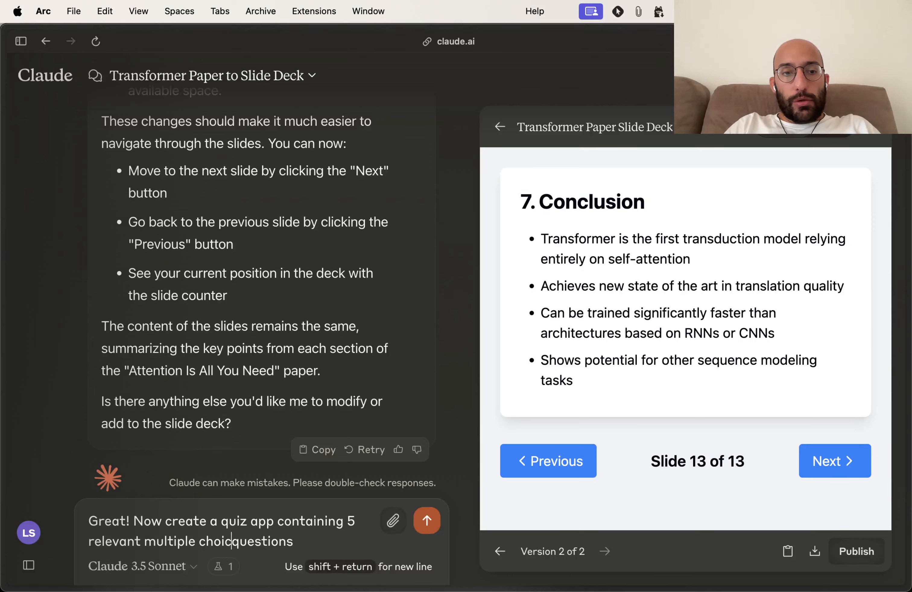
text(bout the )
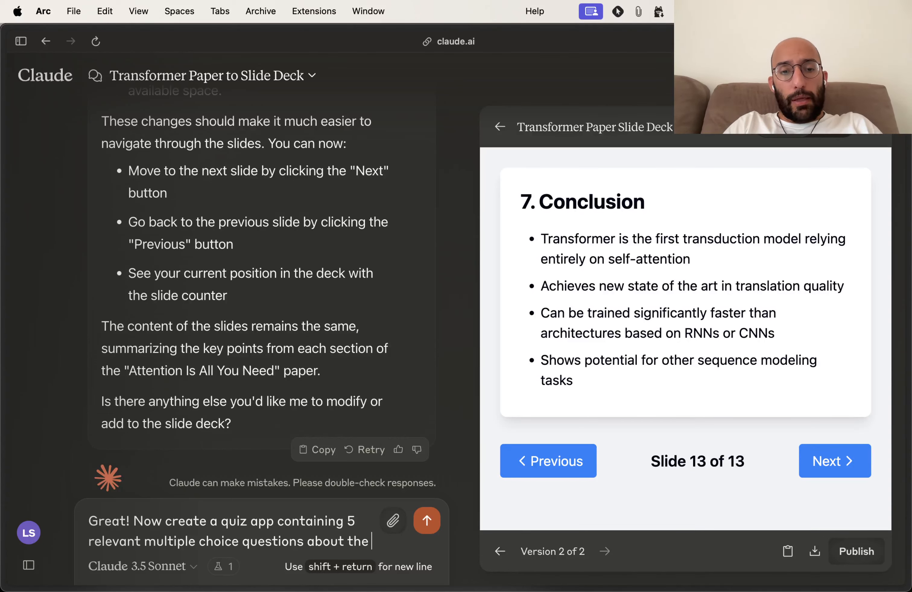
text(paper, and make sure to make this app)
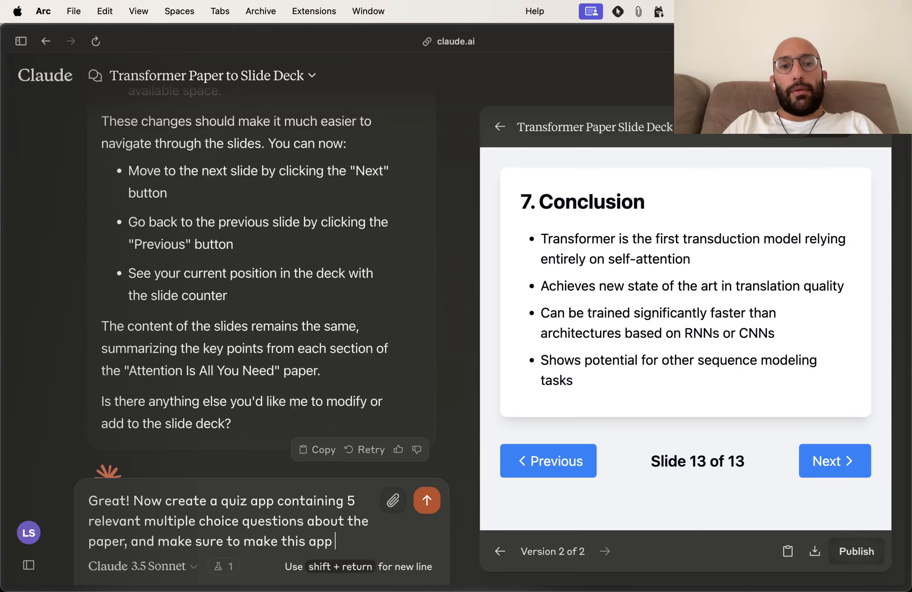
text(interactive and when a user clicks on th)
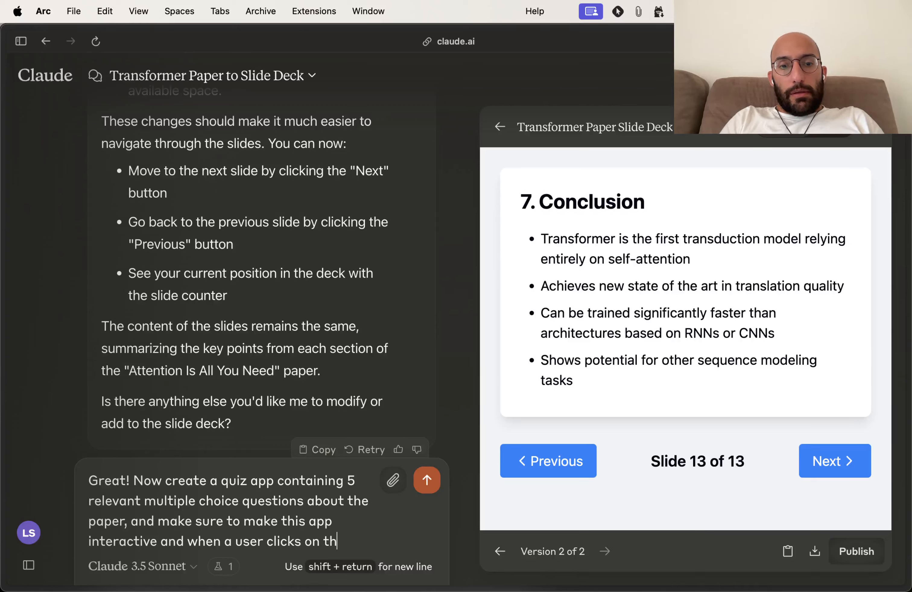
text(e answer it should see a justifica)
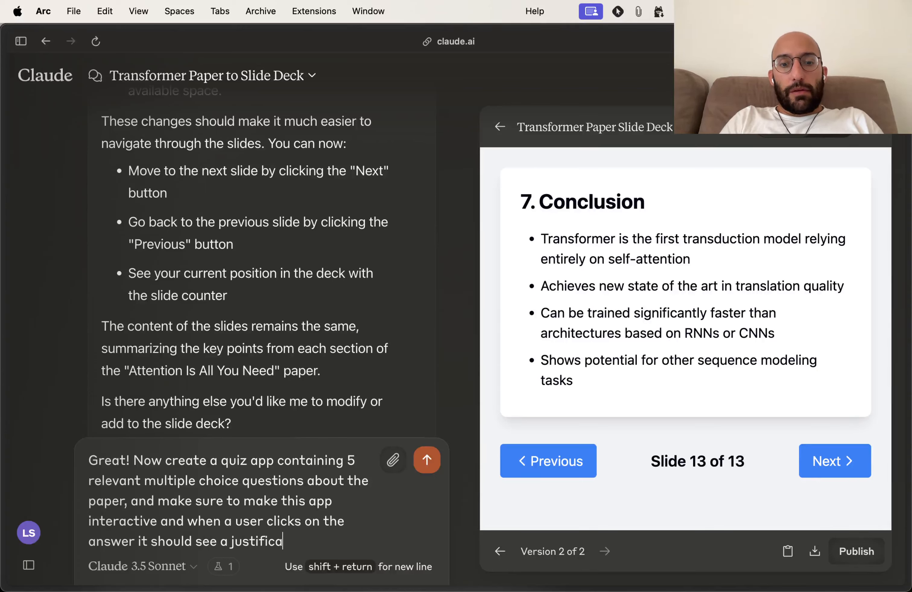
text( is it correct or not. At the end)
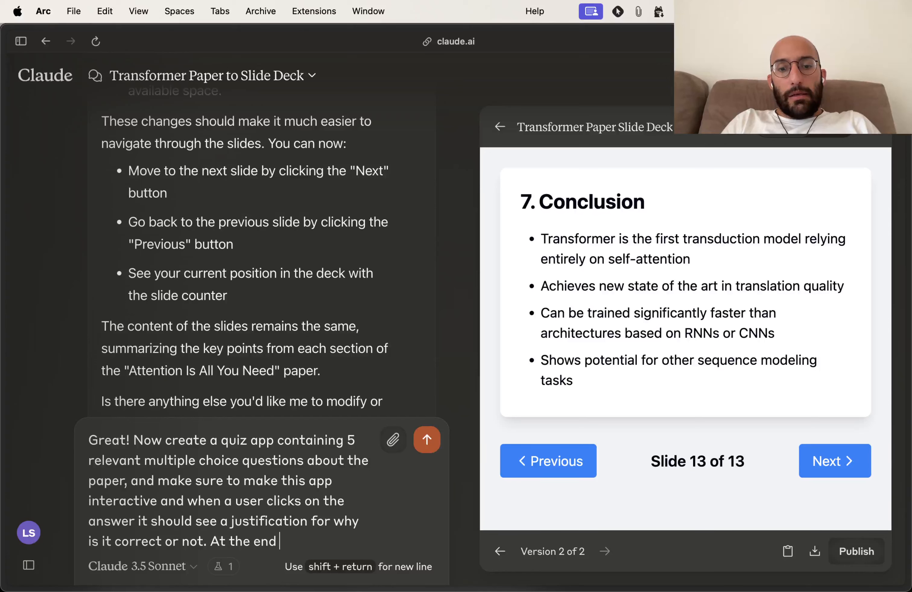
text(ould see its overall score and have a chan)
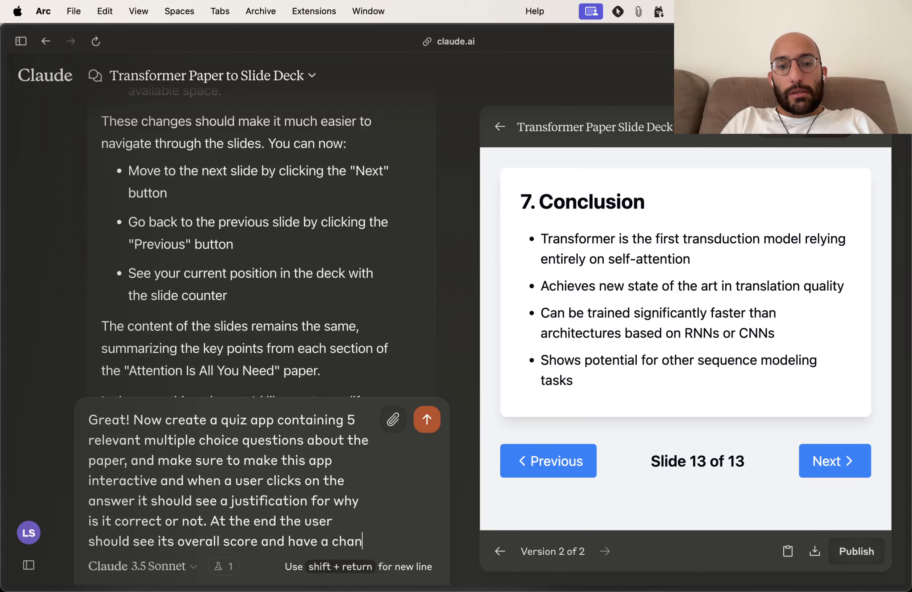
text(e to try again.)
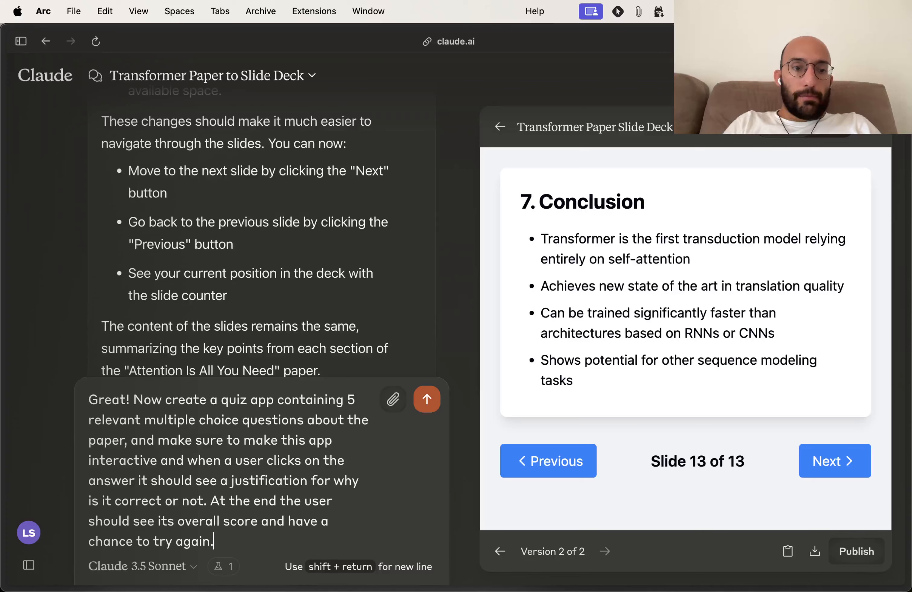
key(Return)
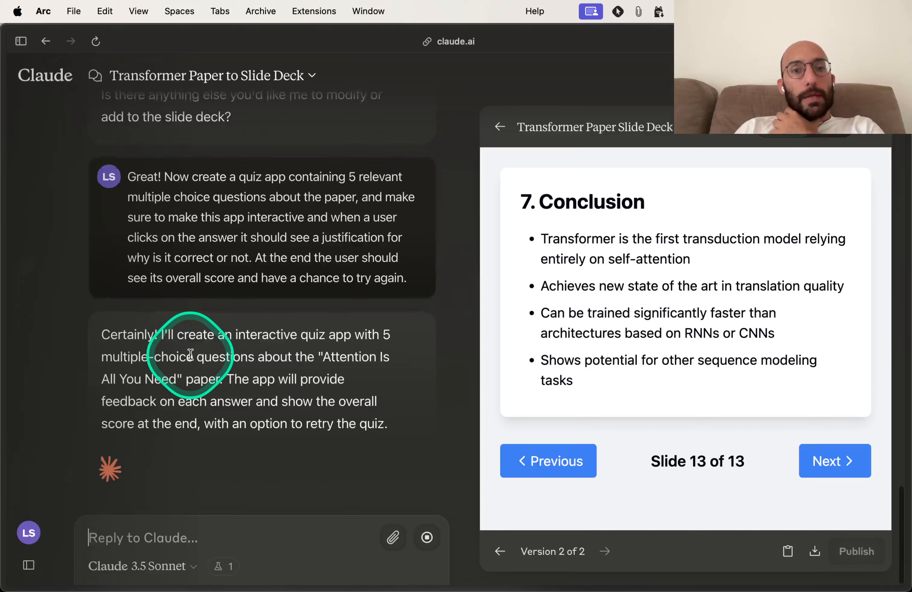
- Look through the quiz code being generated, including its questions, answer options and explanations
scroll(191, 355, up, 5)
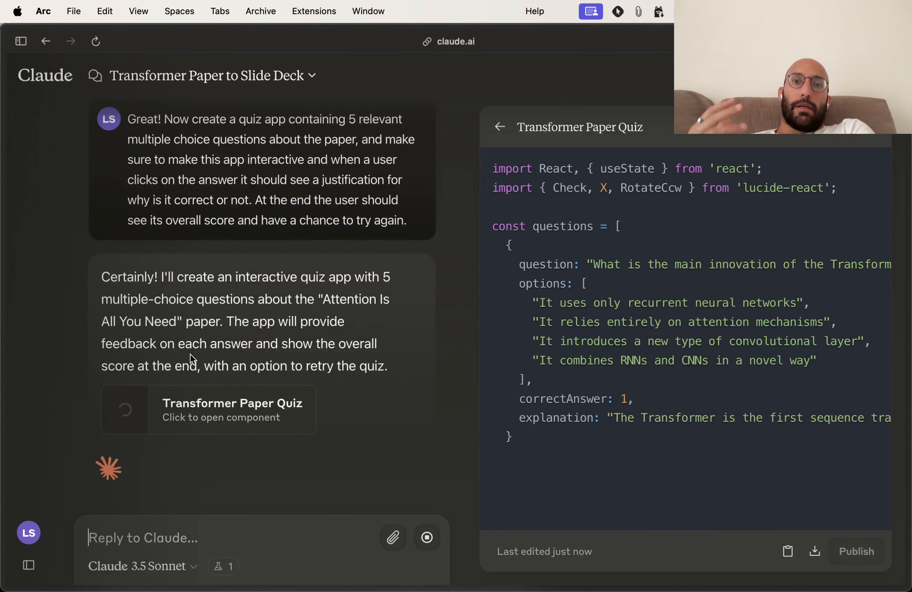
scroll(643, 296, up, 3)
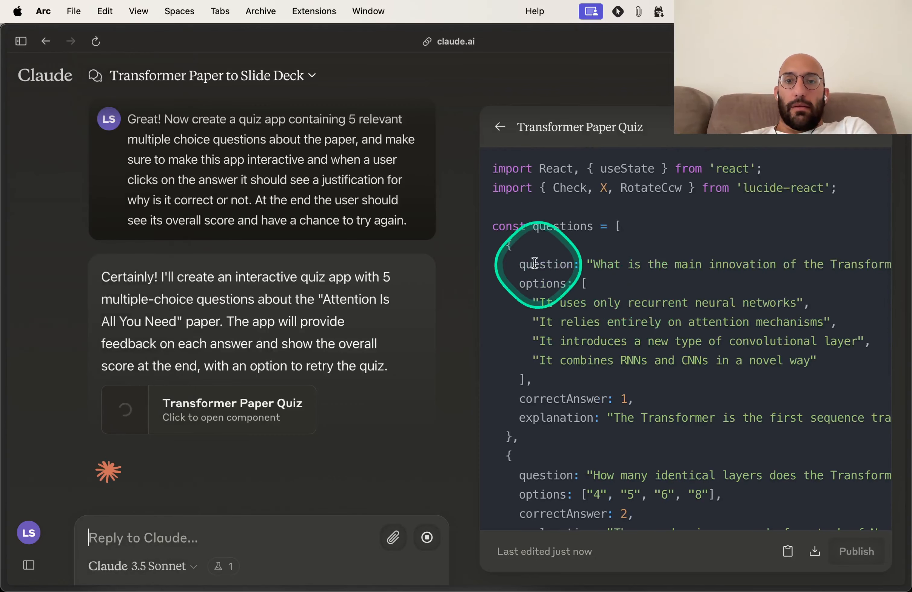
drag(494, 245, 774, 403)
scroll(773, 403, down, 10)
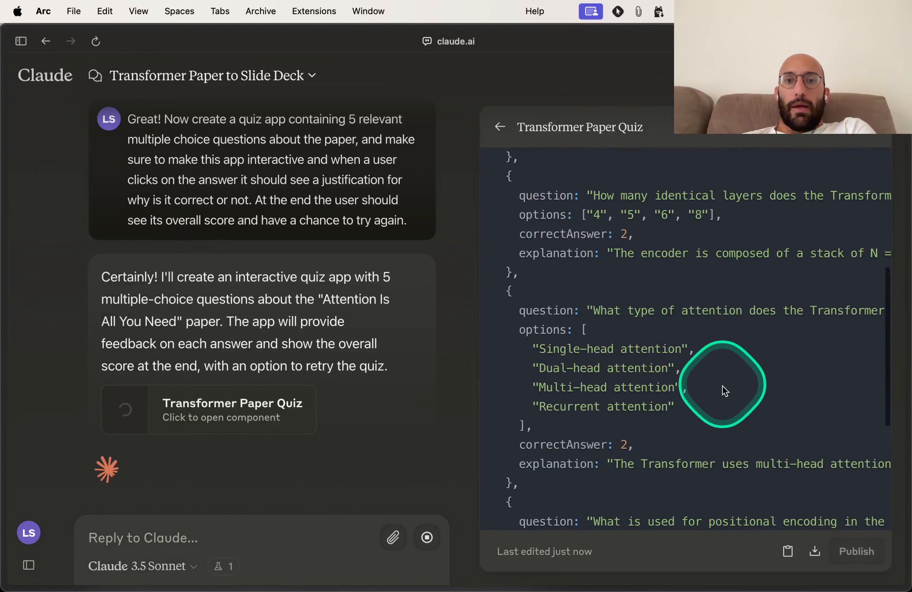
scroll(725, 390, down, 10)
scroll(704, 340, up, 3)
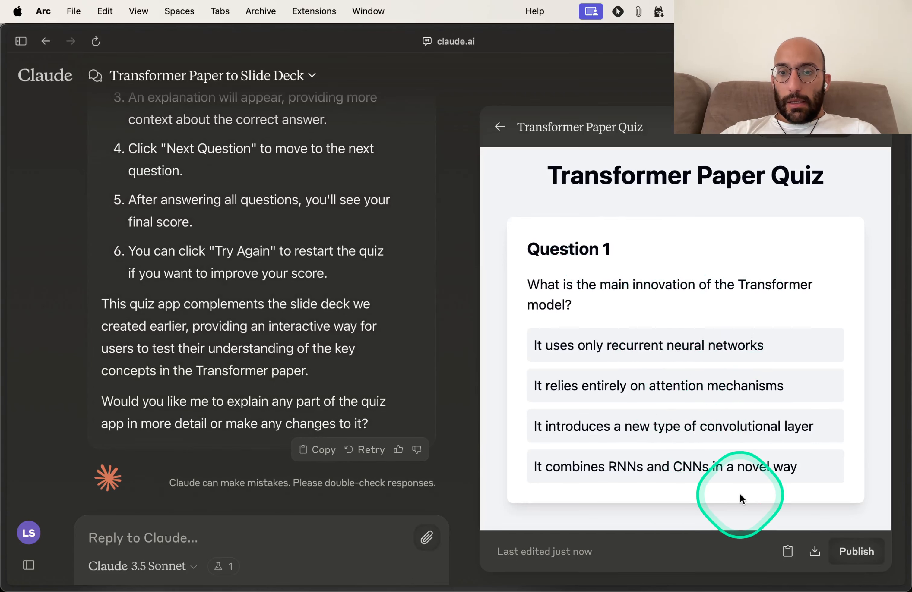
- Answer Question 1 of the quiz with "It relies entirely on attention mechanisms", read the explanation and continue to Question 2
click(678, 393)
scroll(769, 449, down, 3)
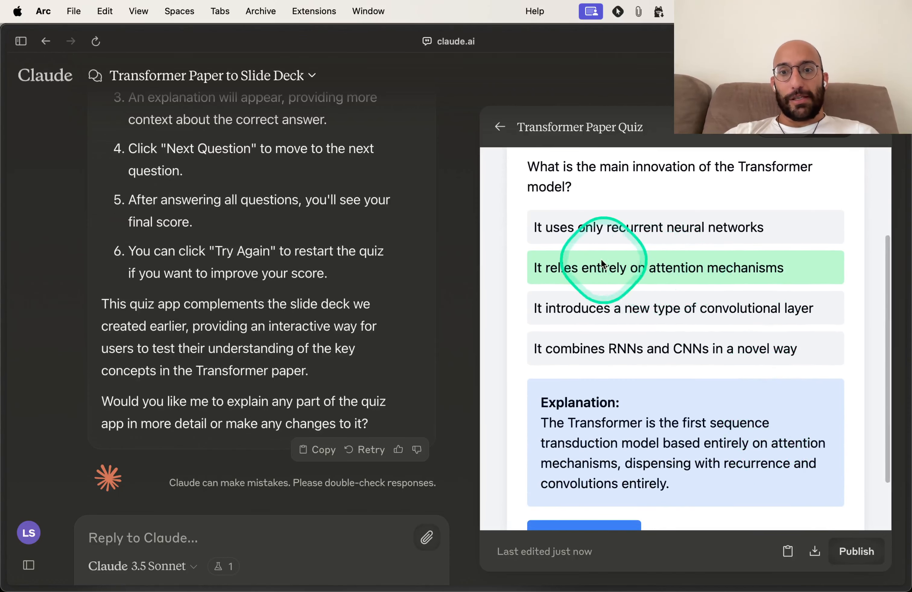
scroll(687, 375, down, 2)
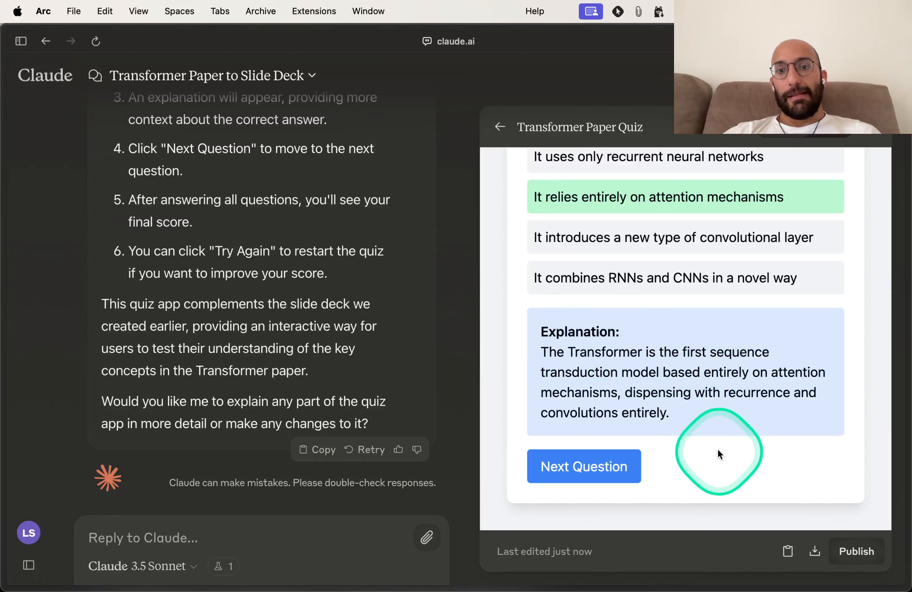
click(588, 466)
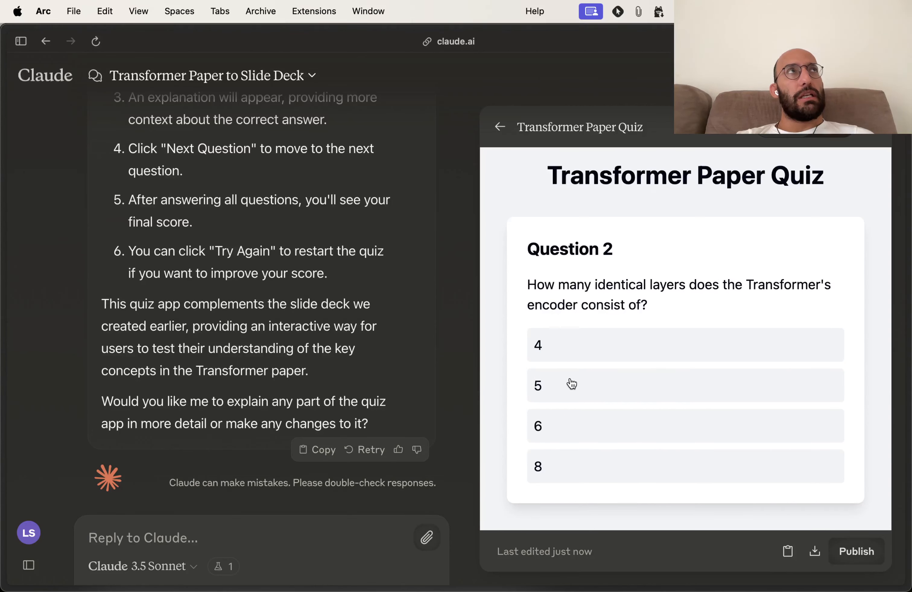
- Switch to the attention paper in Preview and examine the Transformer architecture figure on page 3 against Question 2's encoder-layer options
key(super+Tab)
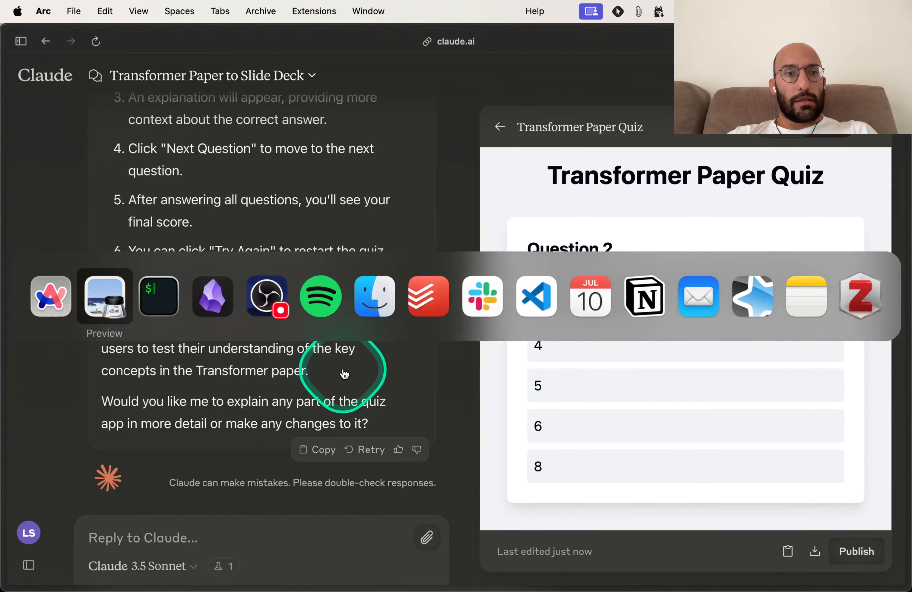
scroll(327, 287, up, 20)
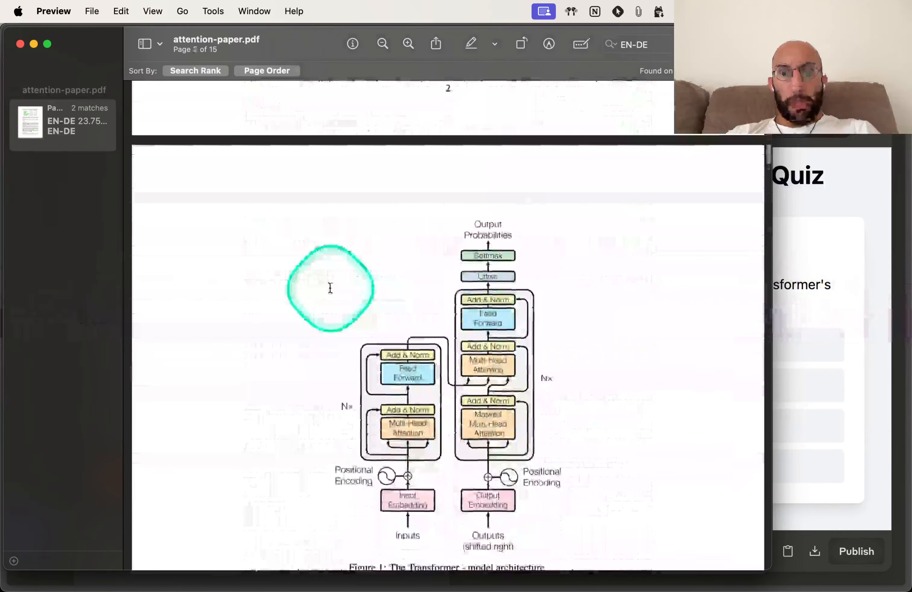
scroll(476, 497, down, 2)
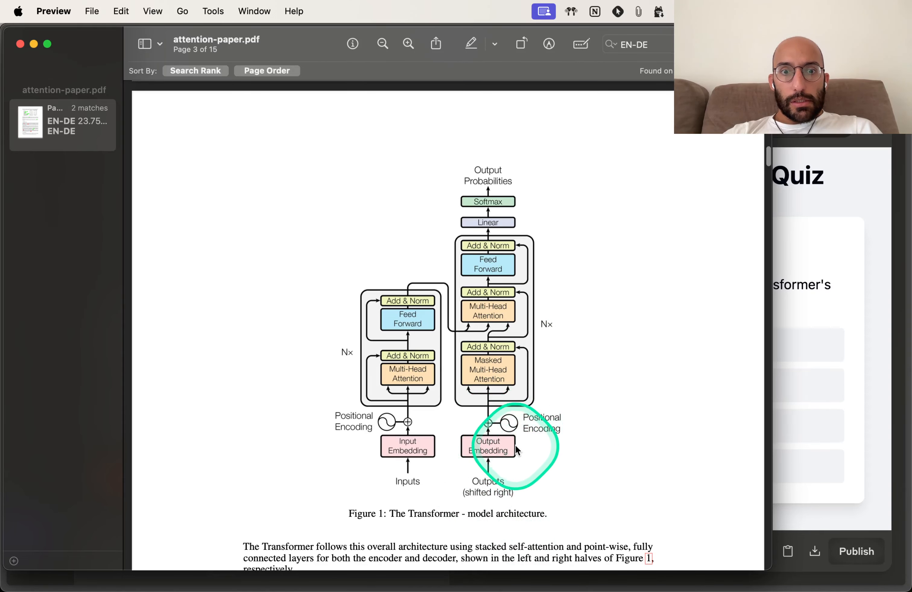
key(super+Tab)
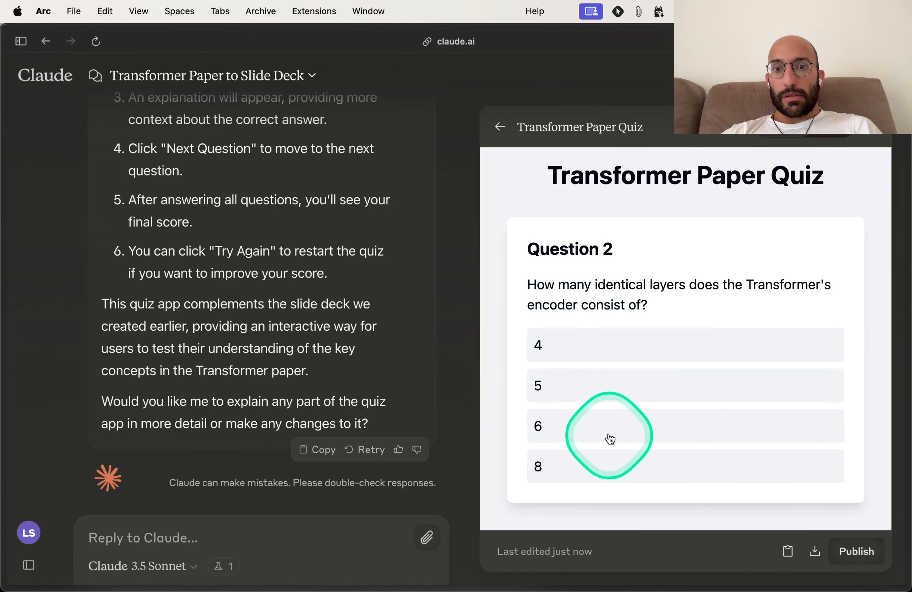
key(super+Tab)
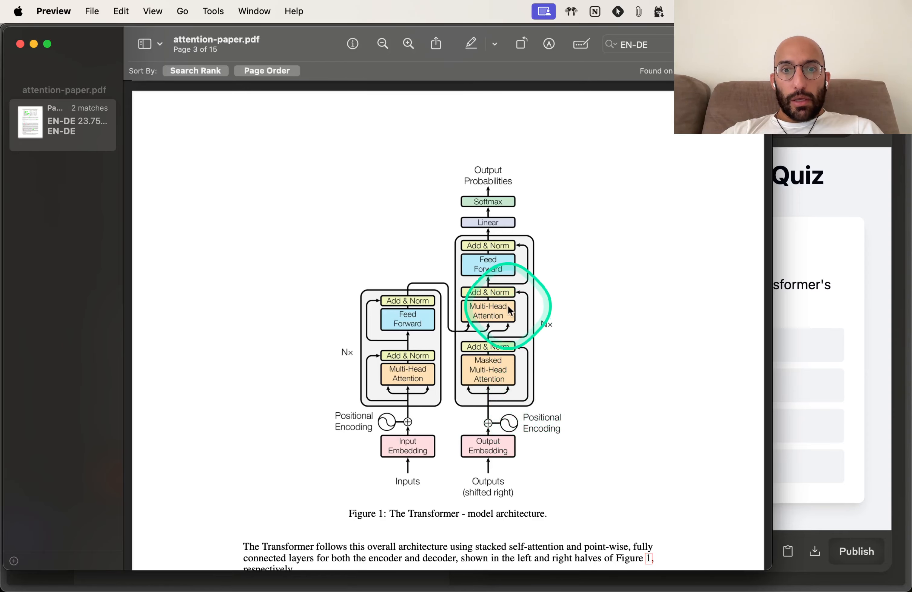
key(super+Tab)
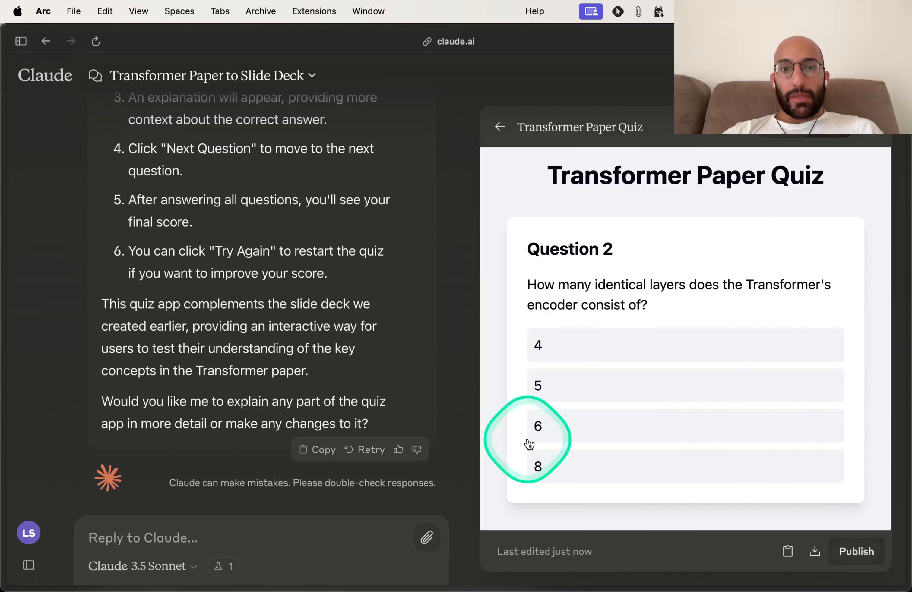
key(super+Tab)
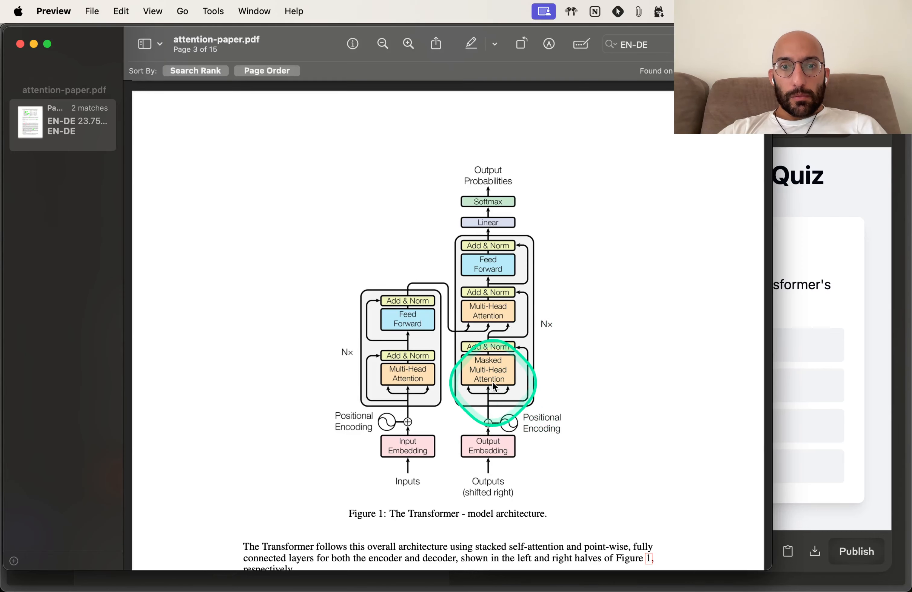
- Return to the quiz, answer Question 2 with "4" and read the explanation
key(super+Tab)
click(564, 352)
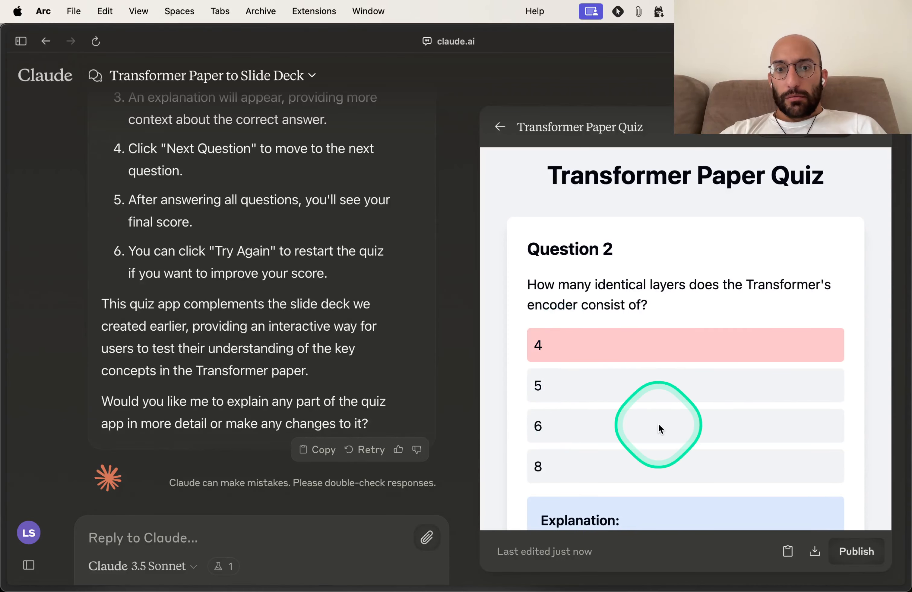
scroll(658, 423, down, 3)
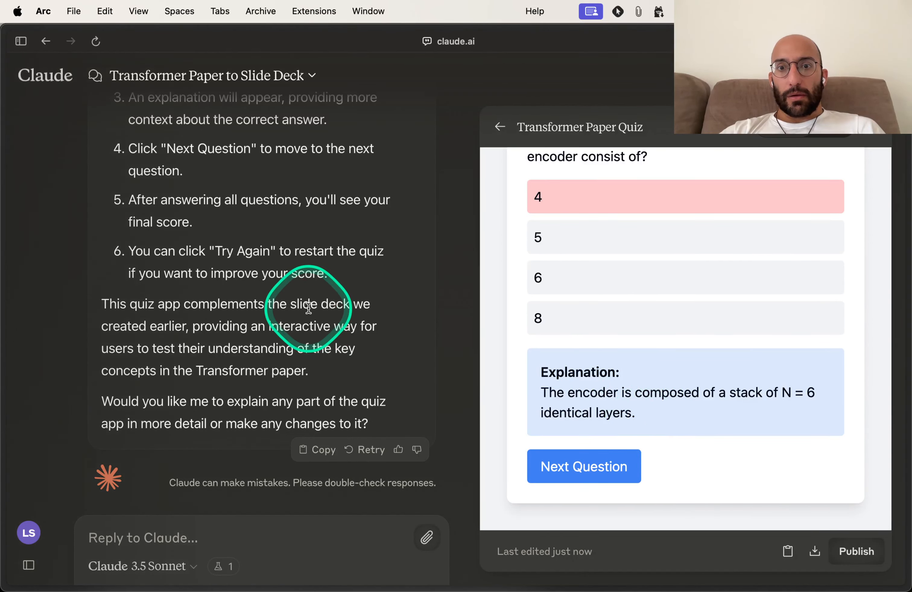
- Search the paper in Preview for "identical la" and select the opening line of the Encoder paragraph in section 3.1
key(super+Tab)
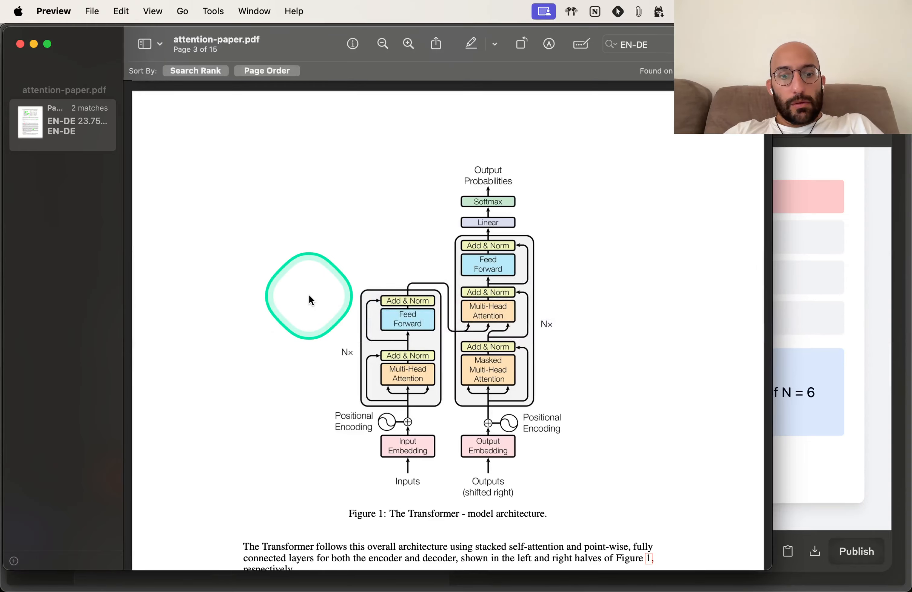
text(identical la)
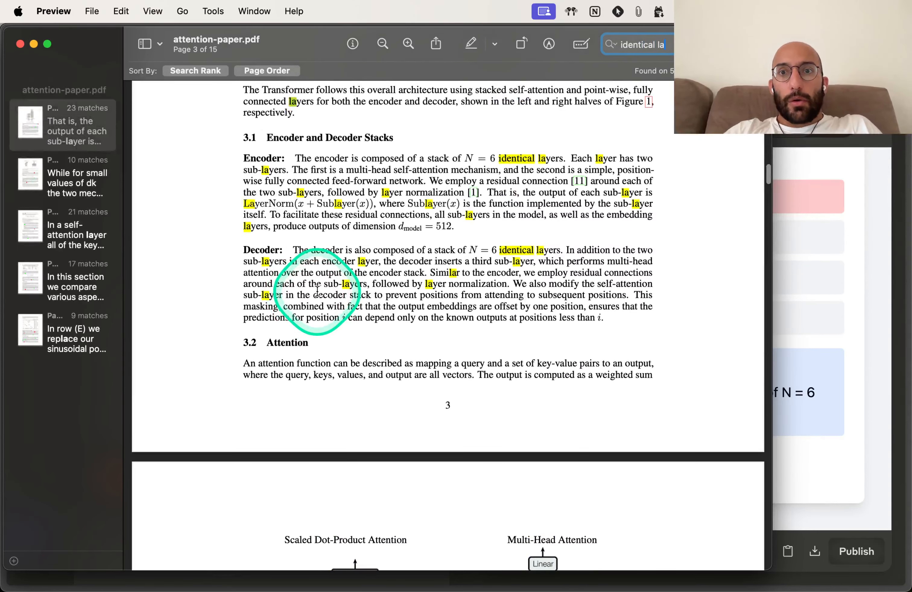
key(BackSpace)
key(BackSpace)
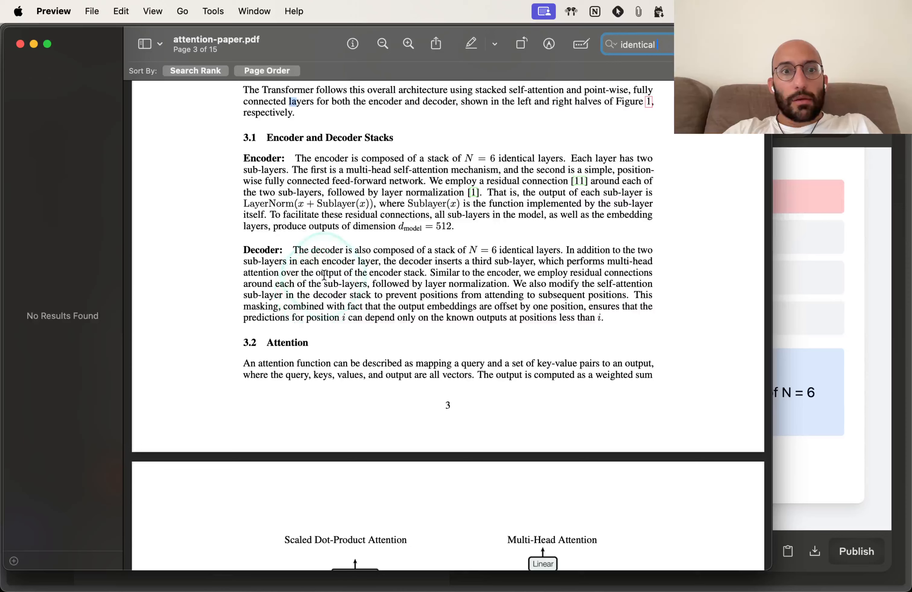
scroll(324, 275, up, 2)
click(523, 185)
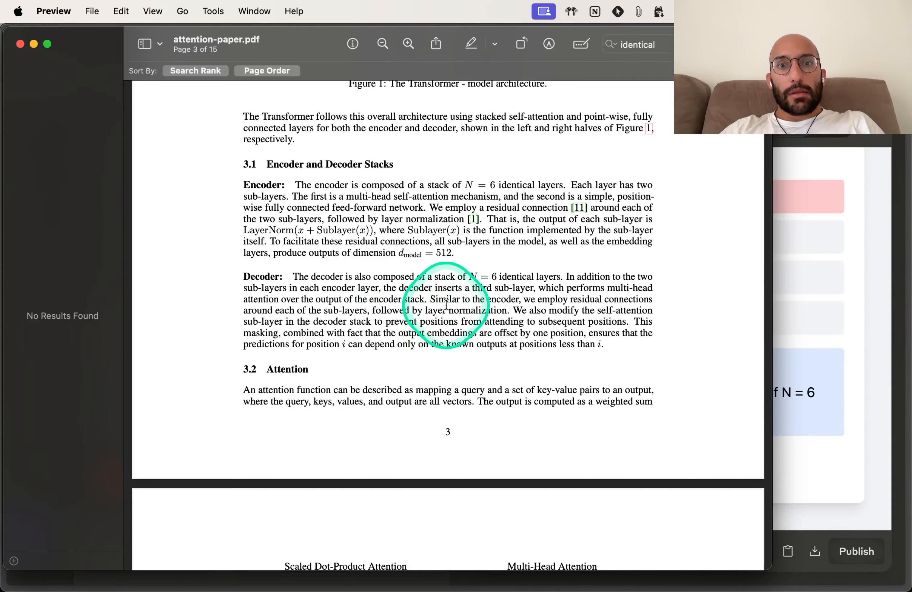
scroll(458, 331, up, 8)
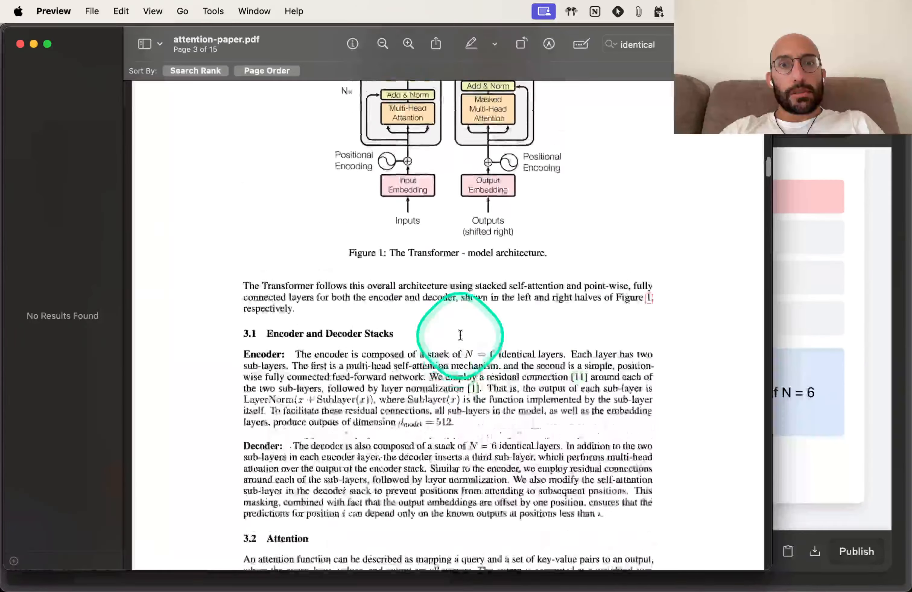
scroll(569, 461, down, 4)
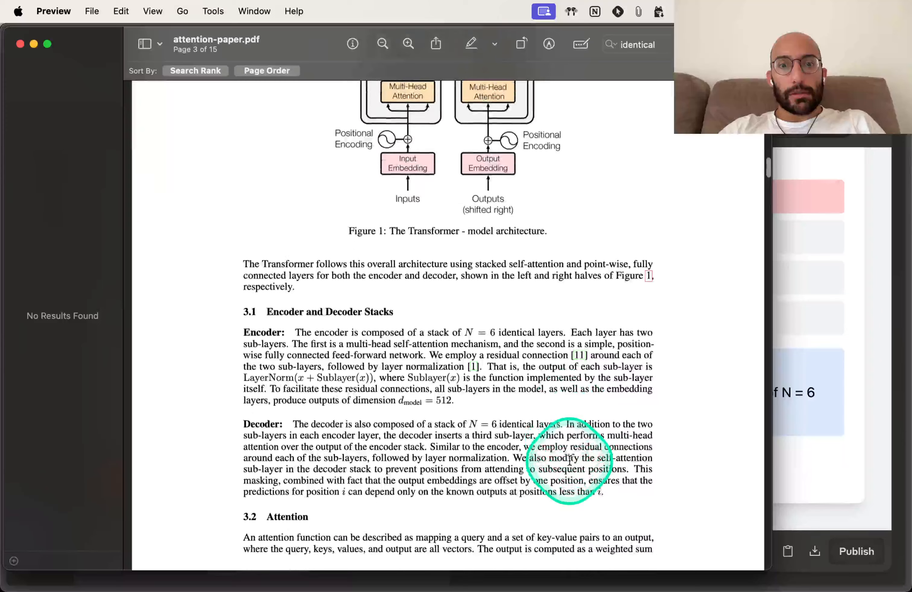
triple_click(466, 323)
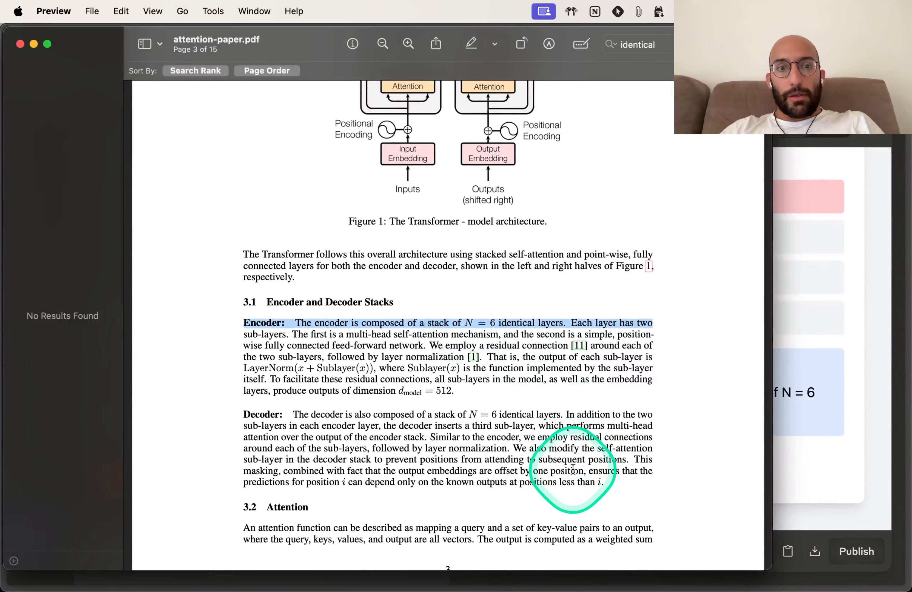
- Go back to the quiz, review Question 2's explanation against the answer options and continue to Question 3
key(super+Tab)
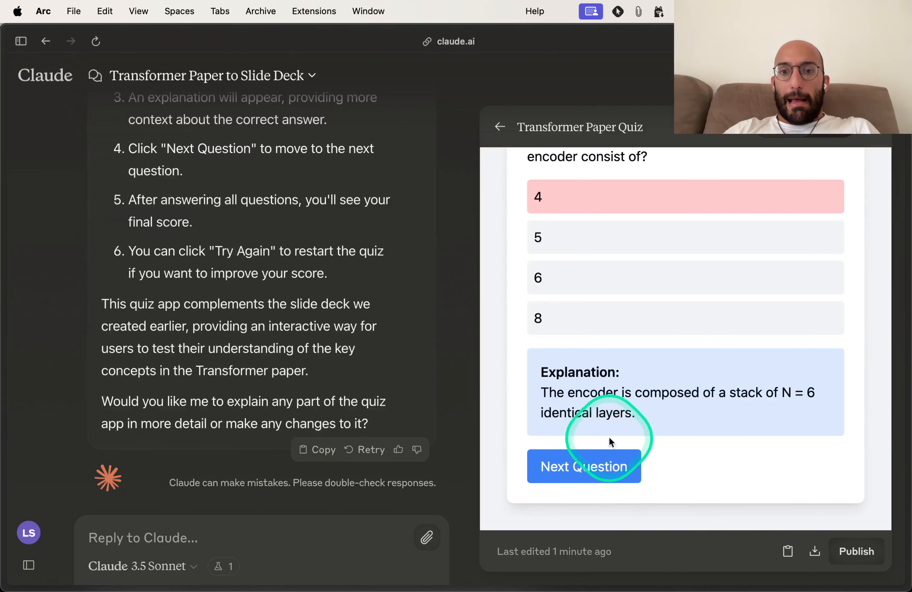
scroll(628, 381, up, 2)
scroll(628, 383, up, 2)
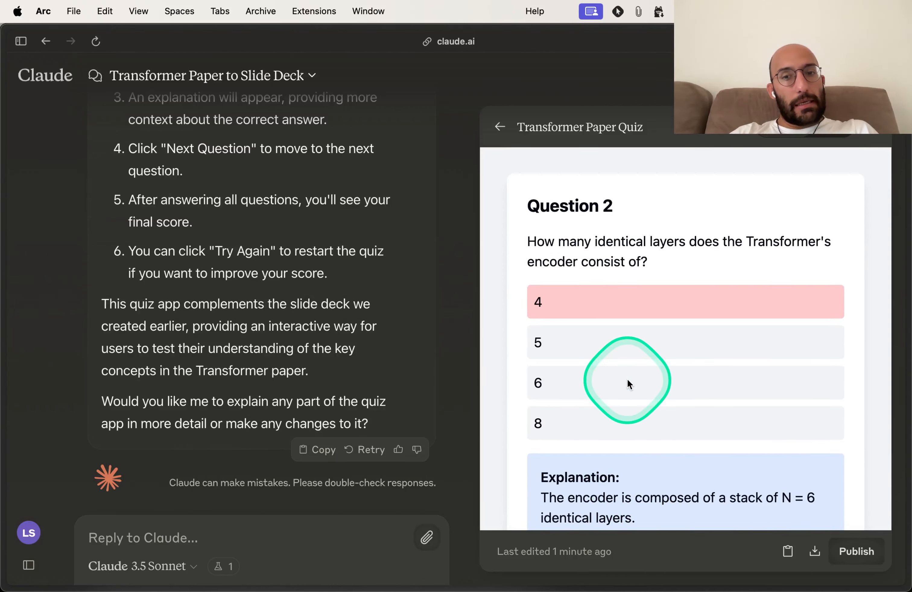
scroll(628, 381, down, 2)
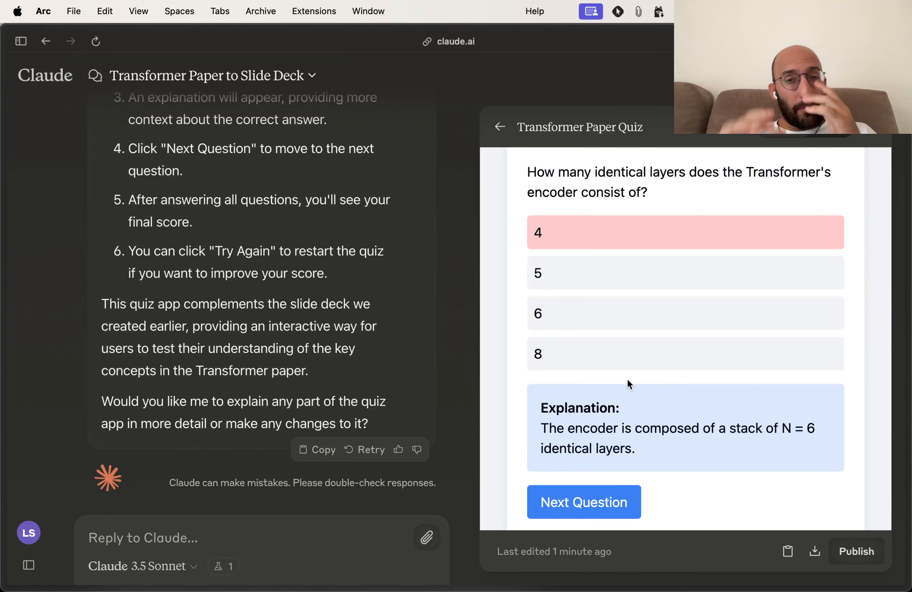
scroll(627, 381, down, 1)
click(600, 475)
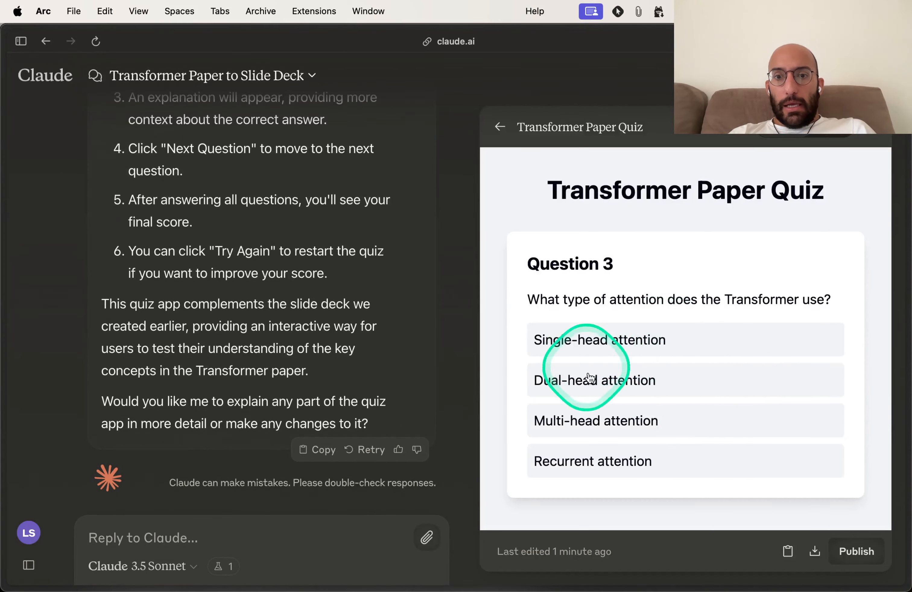
- Answer Question 3 with "Multi-head attention", read the explanation and continue to Question 4
click(620, 421)
scroll(605, 418, down, 5)
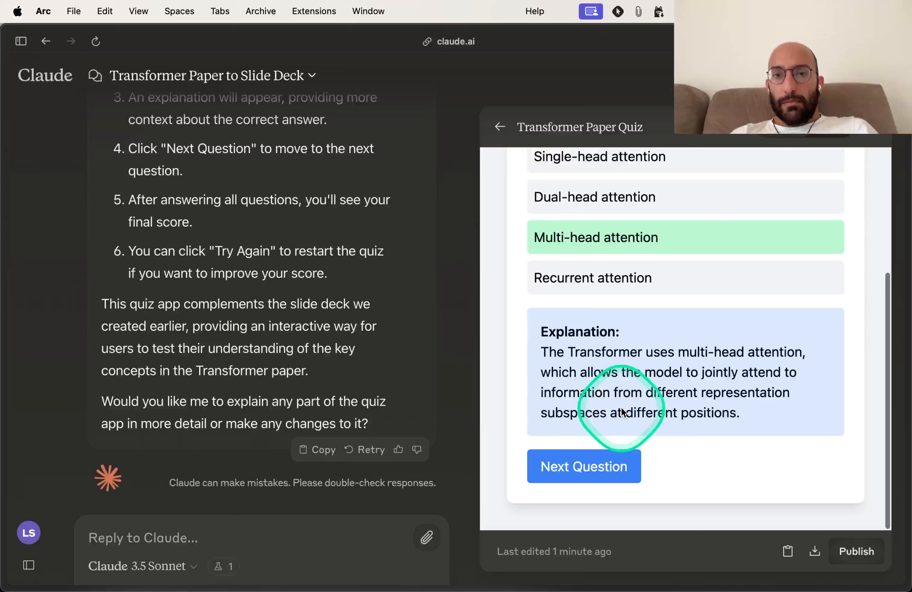
click(608, 477)
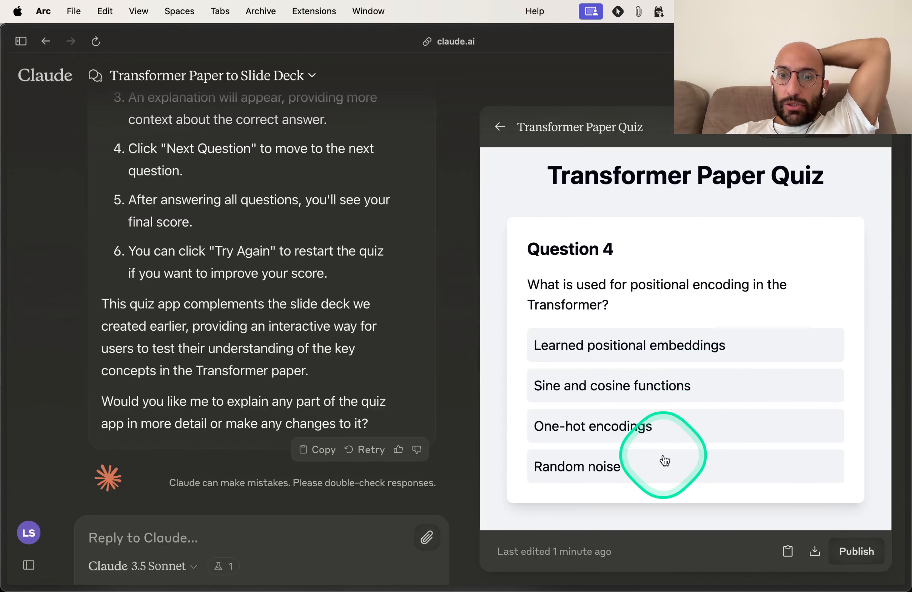
- Answer Question 4 with "Sine and cosine functions", read the explanation and continue to Question 5
click(654, 386)
scroll(669, 389, down, 5)
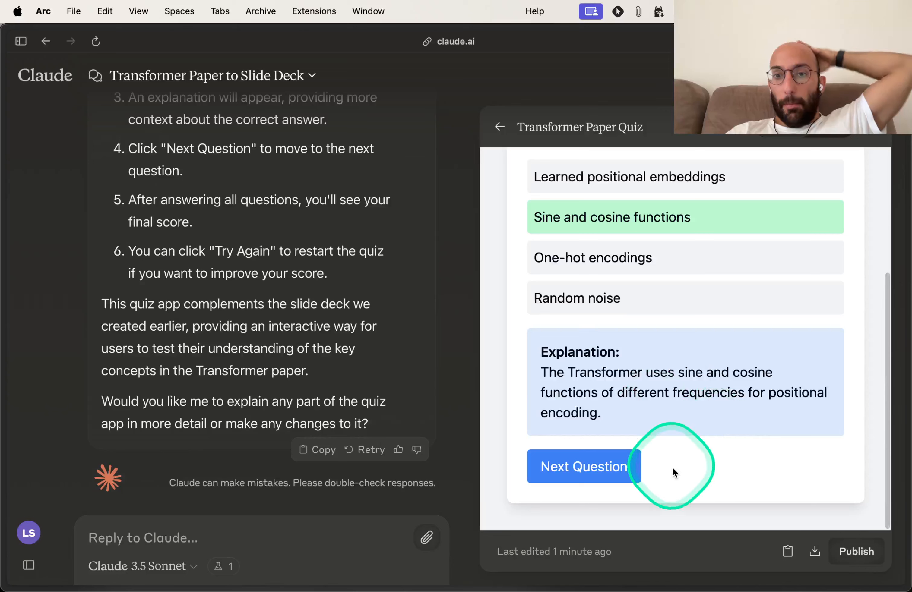
click(597, 475)
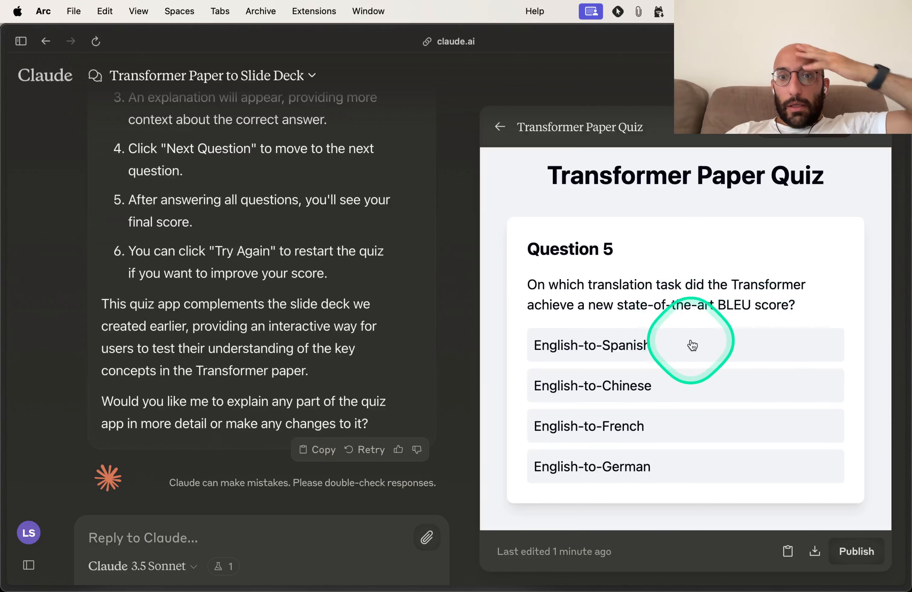
- Answer Question 5 with "English-to-French" and read the explanation
click(654, 438)
scroll(653, 437, down, 1)
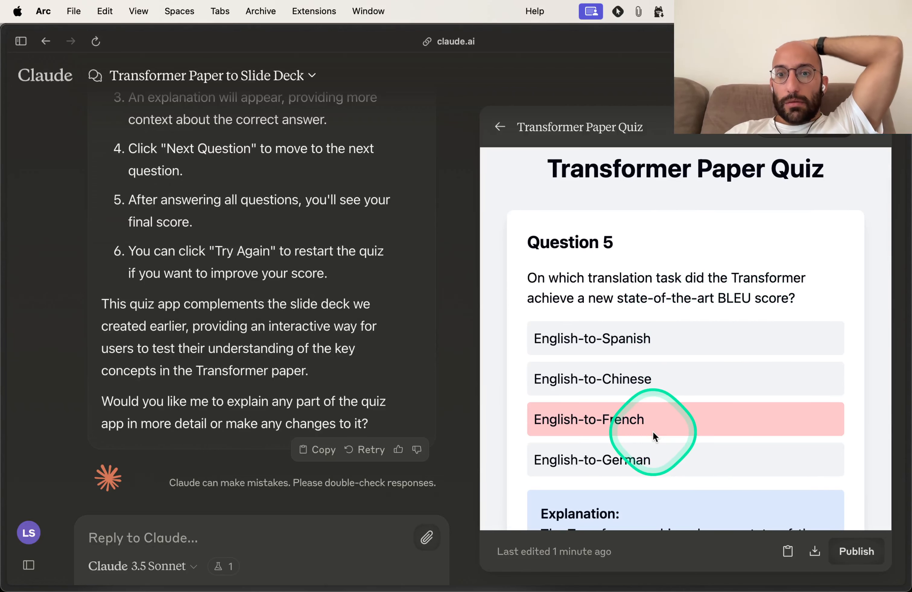
scroll(597, 375, down, 5)
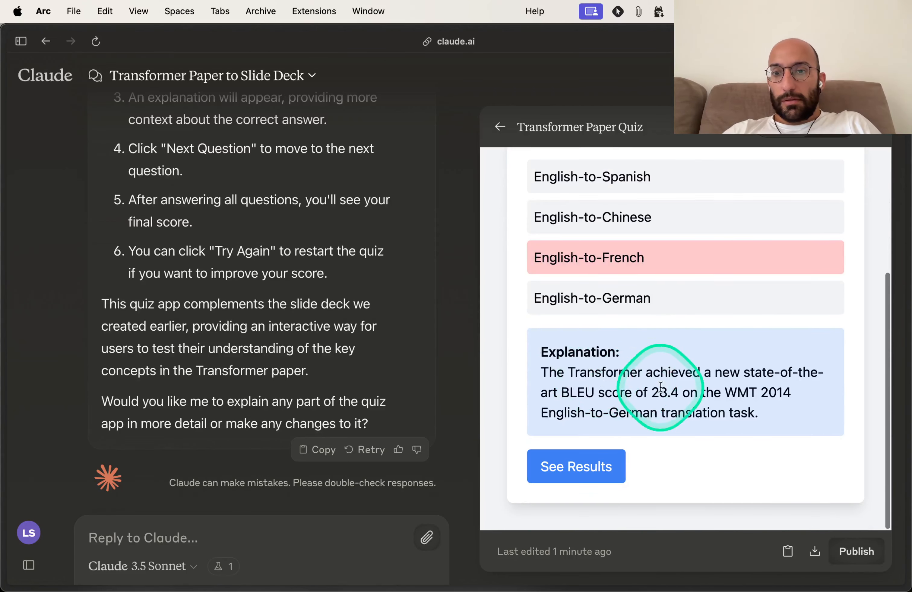
- Search the paper in Preview for "English-" and compare the abstract's translation results with Question 5's explanation in the quiz
key(super+Tab)
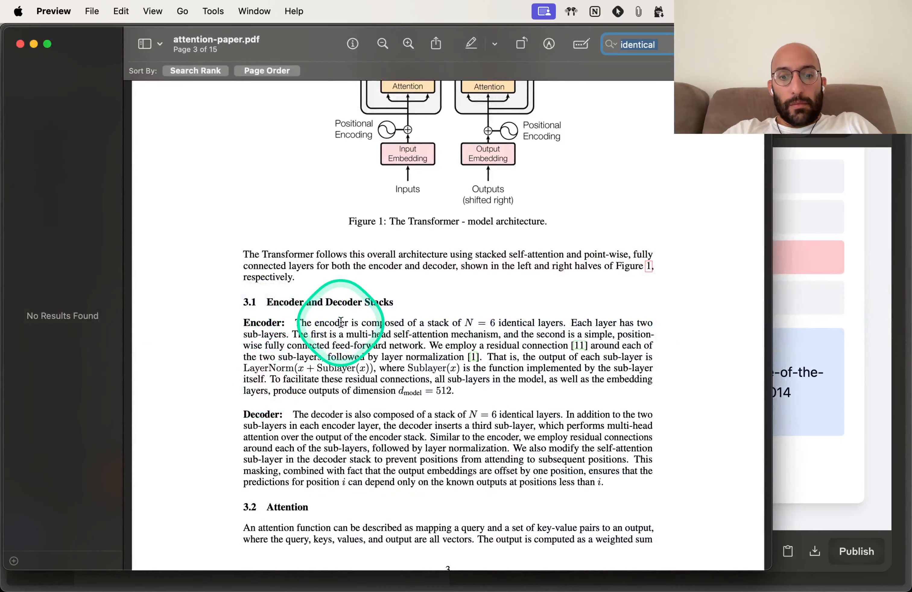
text(English)
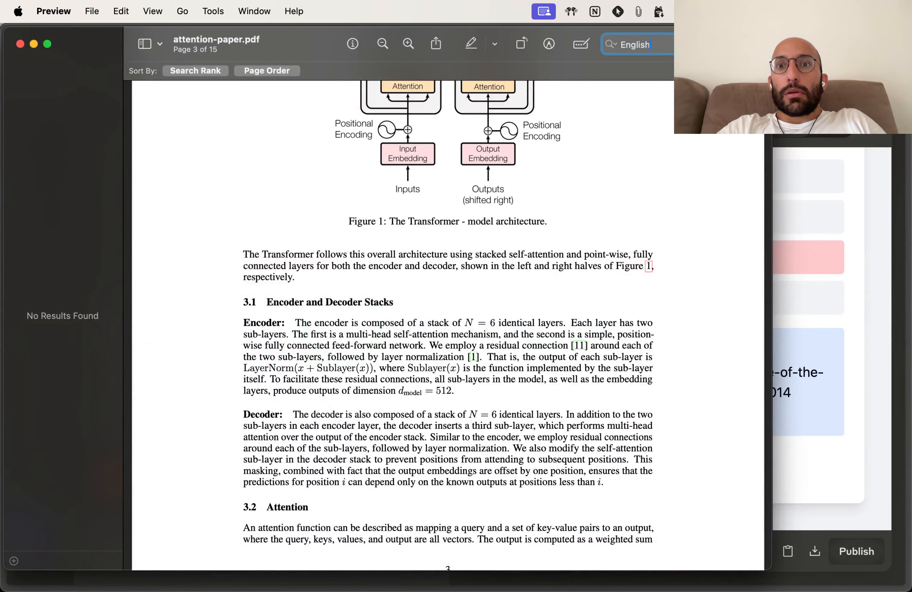
text(-)
scroll(355, 263, up, 1)
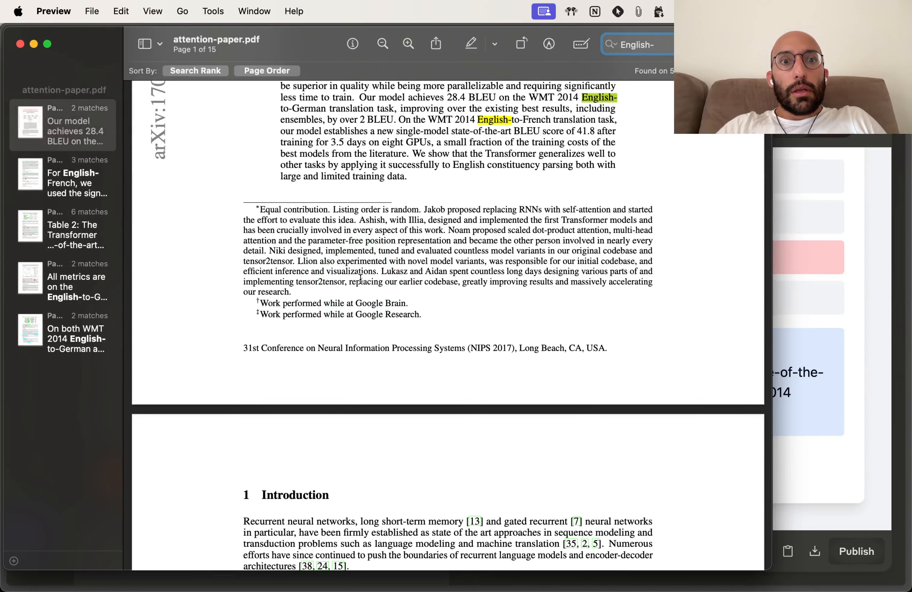
scroll(360, 279, up, 5)
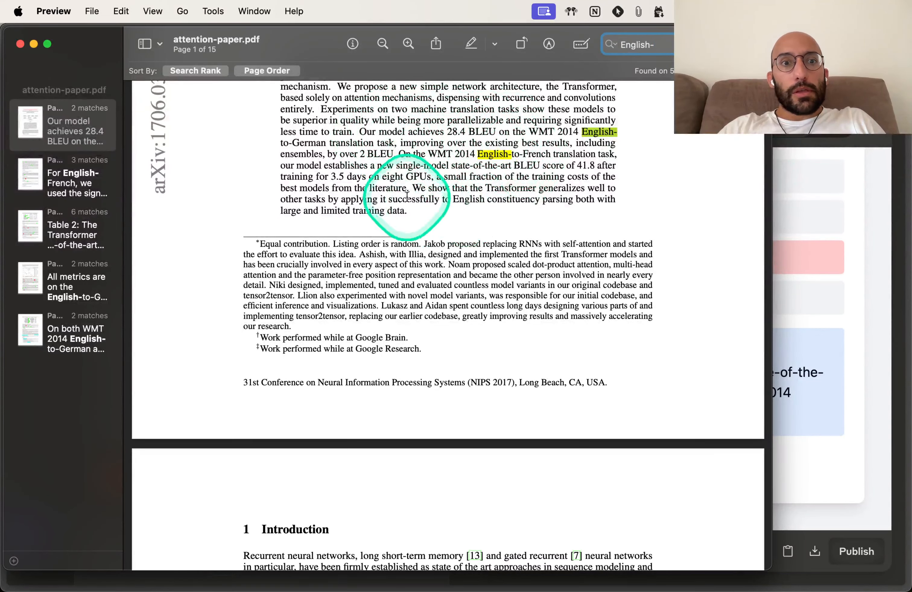
key(super+Tab)
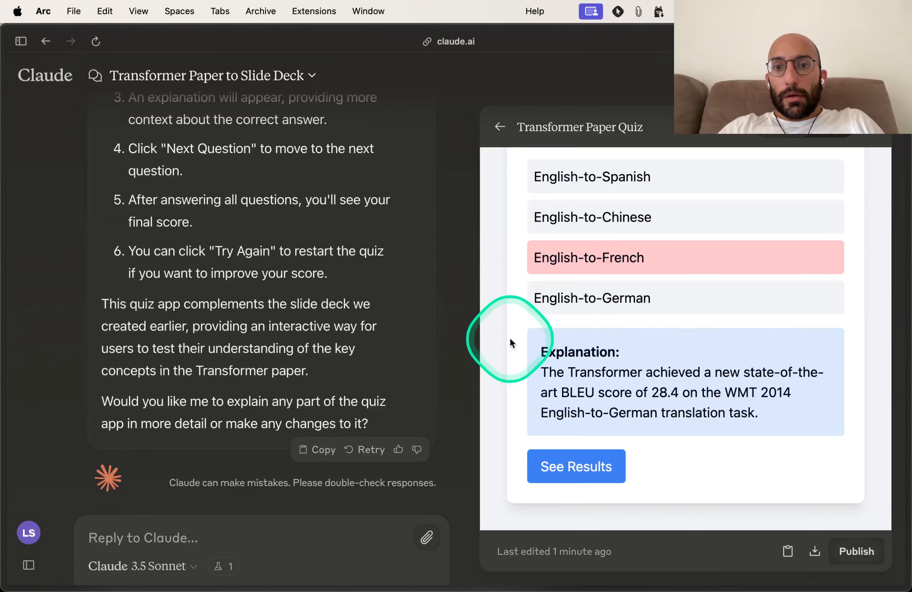
scroll(550, 386, up, 2)
scroll(553, 377, up, 3)
scroll(553, 386, down, 5)
- Search the paper in Preview for "state-of-the-" and step through the matches to Table 2 on page 8
key(super+Tab)
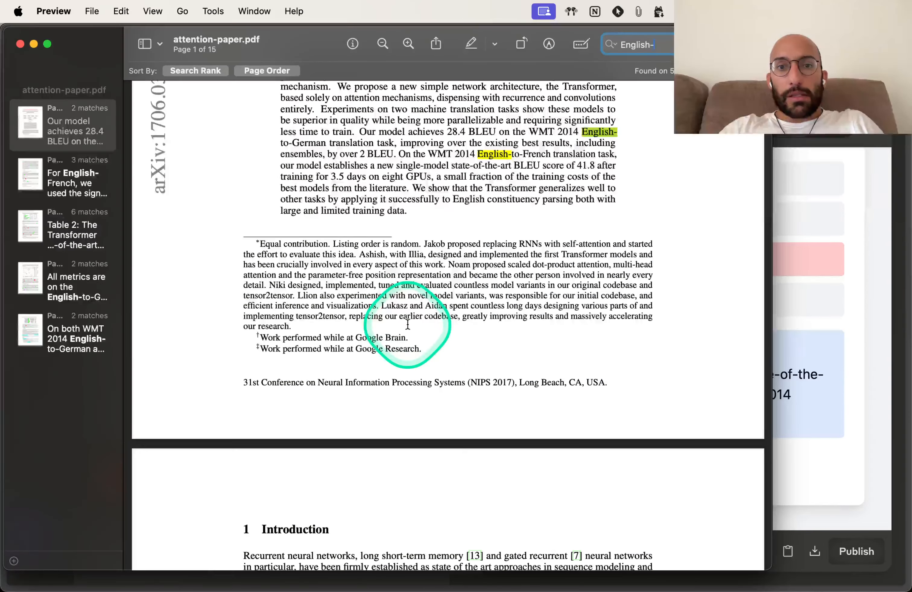
text(state-of-the-)
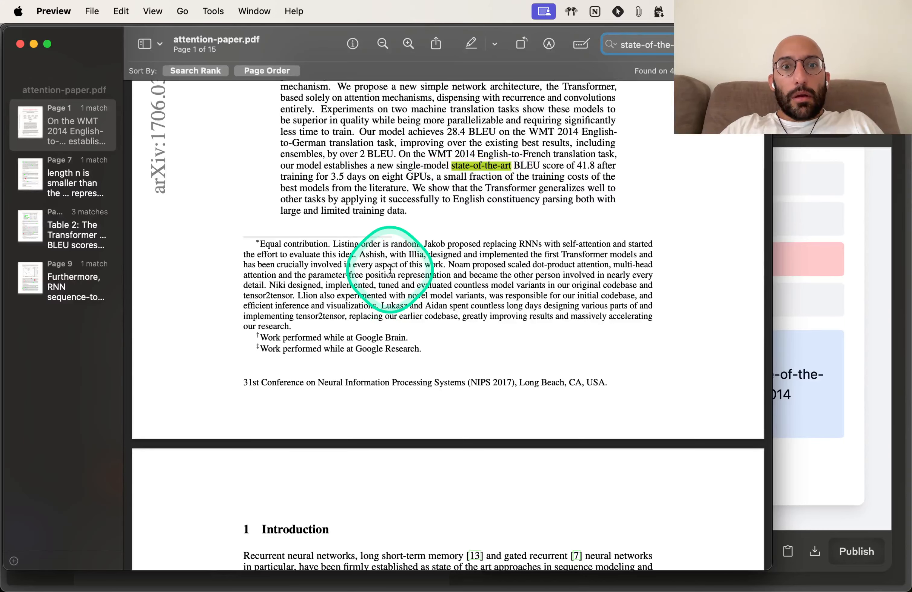
key(Return)
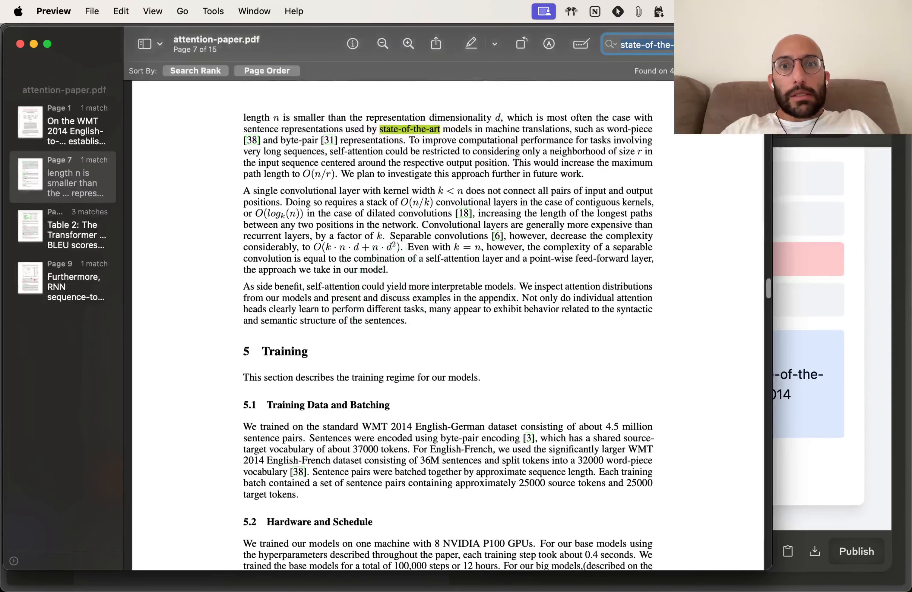
key(Return)
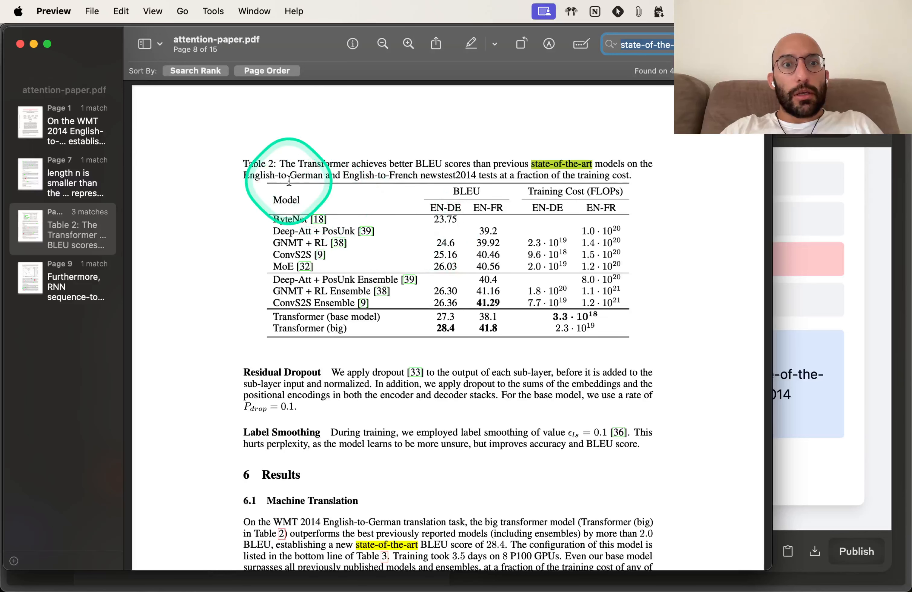
- Compare Table 2's English-to-German and English-to-French caption in the paper with Question 5's options and explanation in the quiz
drag(342, 175, 419, 175)
click(866, 168)
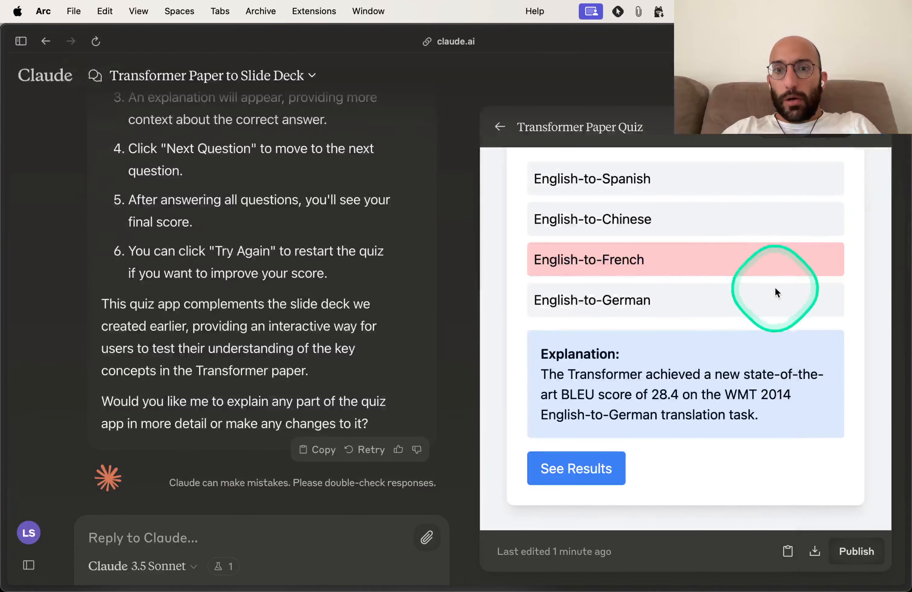
scroll(689, 269, up, 2)
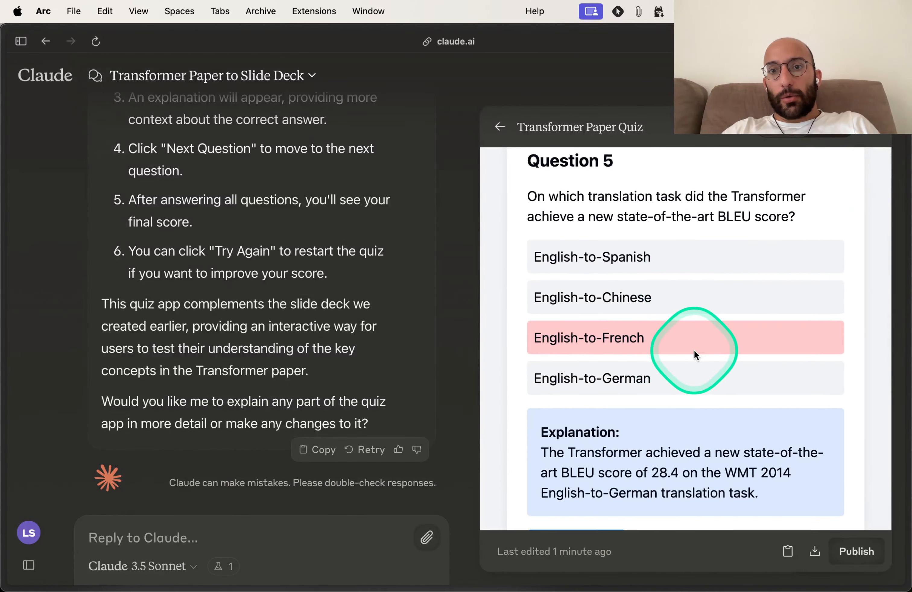
drag(527, 180, 765, 511)
click(766, 511)
scroll(767, 409, down, 2)
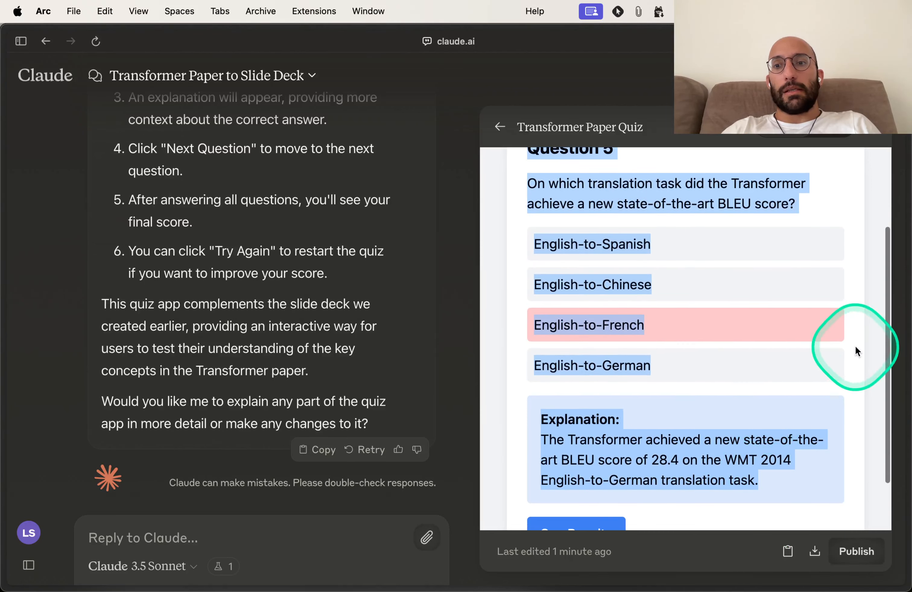
scroll(610, 336, up, 1)
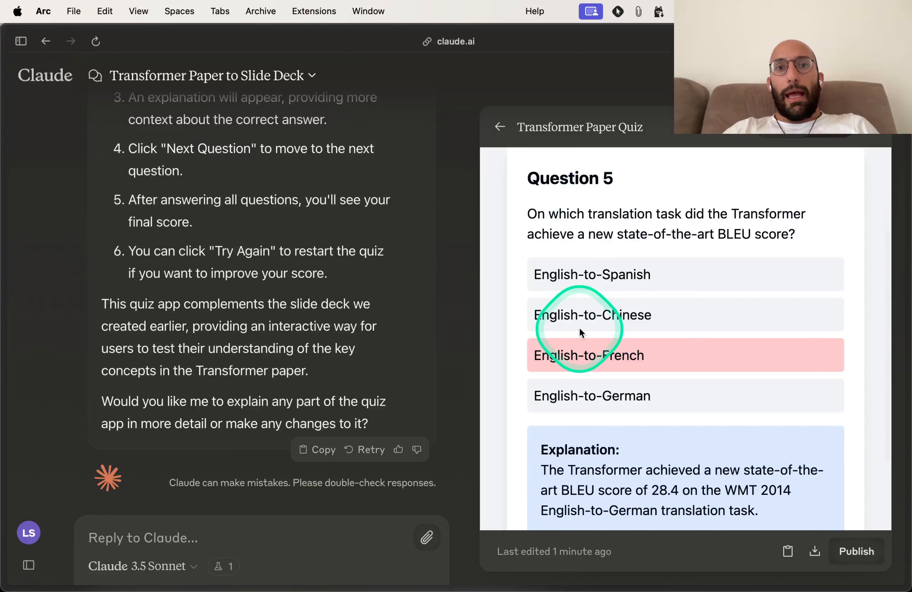
scroll(542, 290, down, 3)
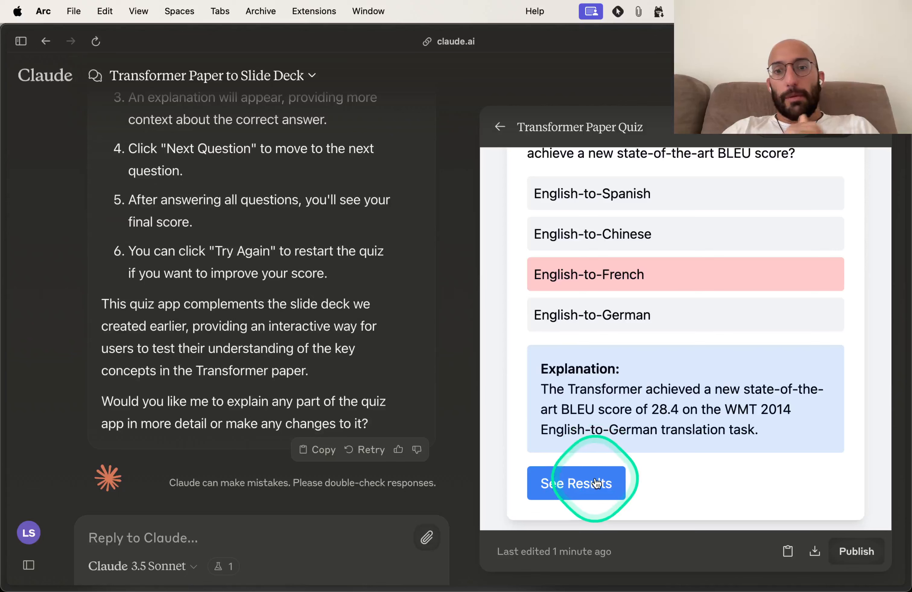
- Show the quiz results and restart the quiz from Question 1
click(581, 482)
drag(620, 255, 774, 307)
click(692, 348)
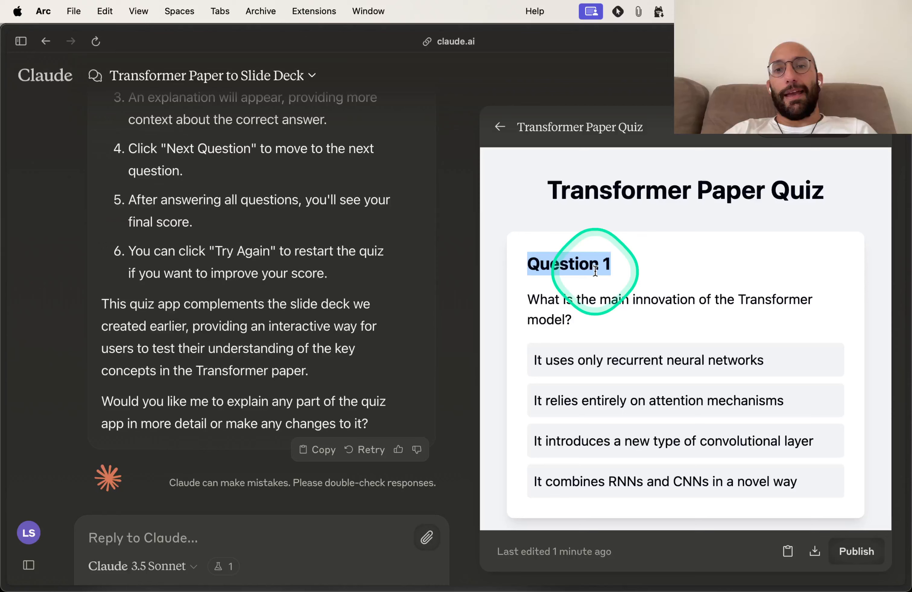
scroll(596, 271, down, 1)
- Switch to Obsidian and mark PDF Summary, PDF into interactive app, PDF into slides and Quiz from paper as done
key(super+Tab)
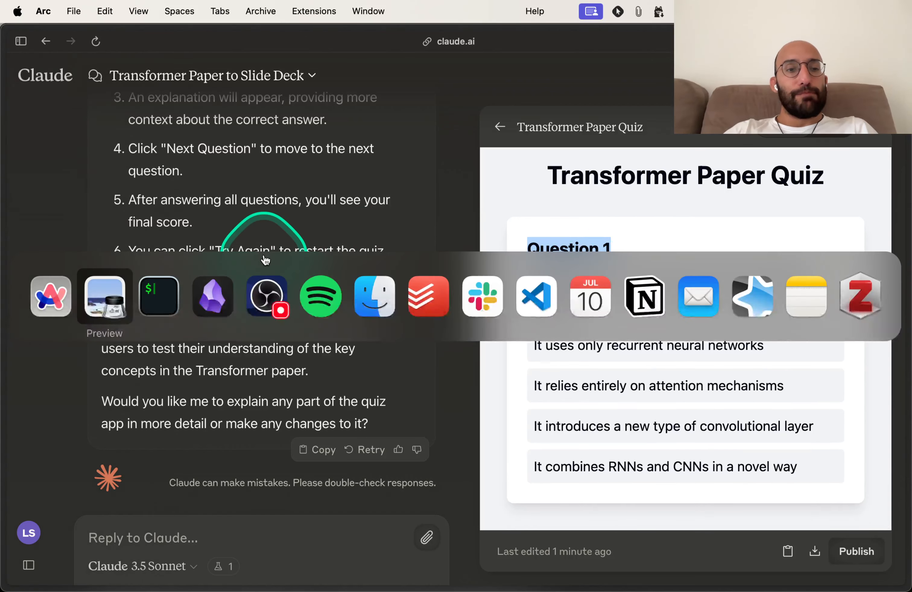
scroll(143, 123, up, 10)
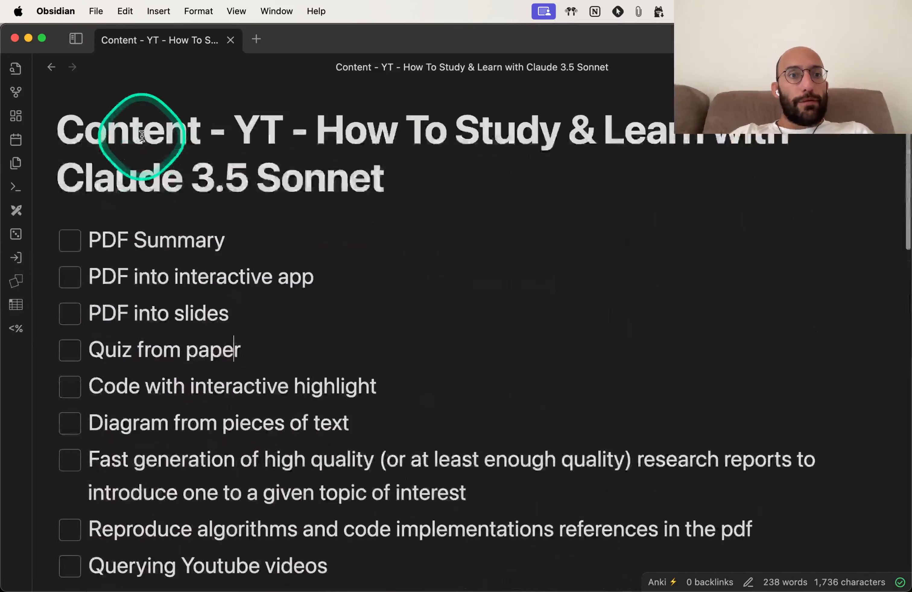
click(69, 242)
click(71, 283)
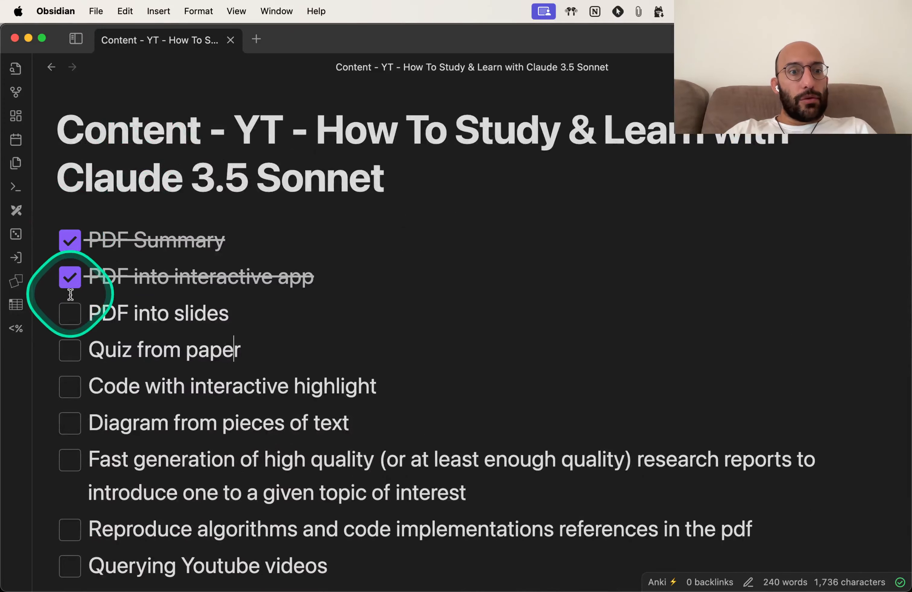
click(71, 319)
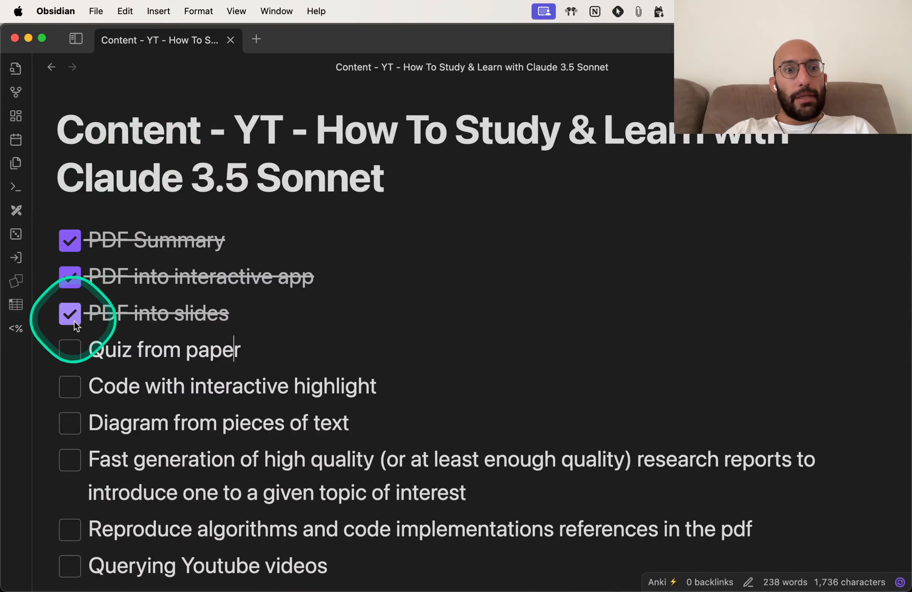
click(70, 351)
- Review the remaining checklist items and highlight "Diagram from pieces of text"
scroll(200, 375, down, 3)
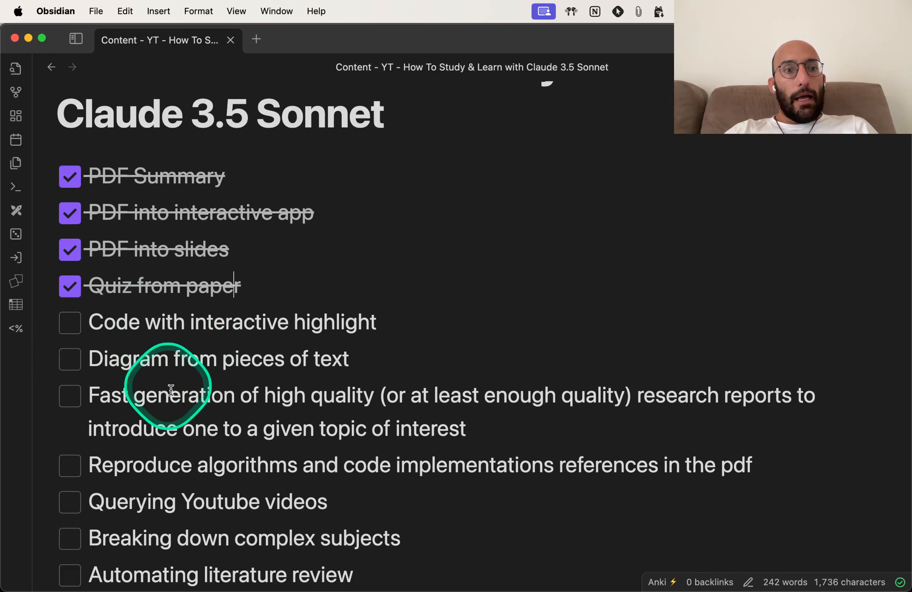
scroll(162, 377, down, 3)
drag(90, 285, 348, 276)
- Skim the attention paper in Preview back from page 8 to page 3, looking for a passage suited to a diagram
key(super+Tab)
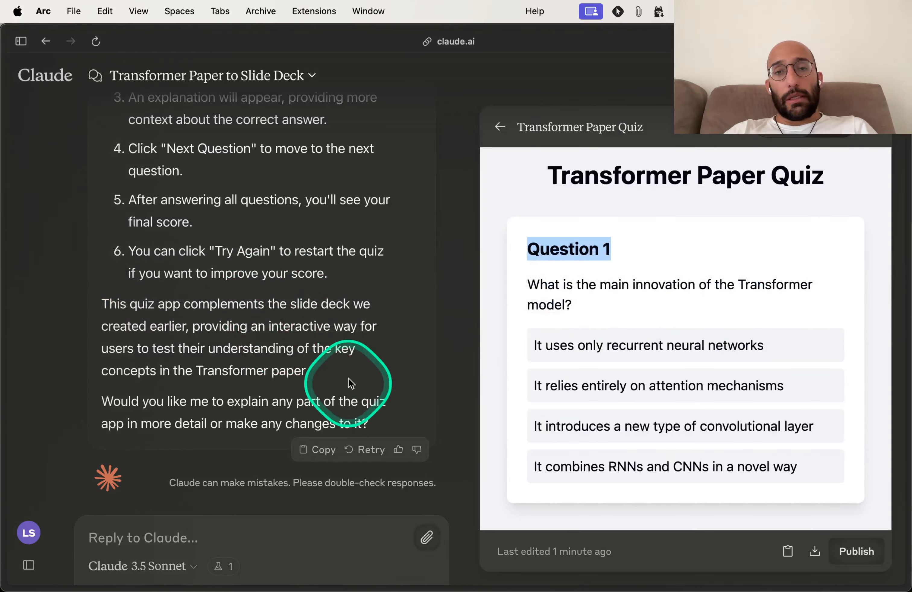
click(279, 539)
key(super+Tab)
key(super+Tab)
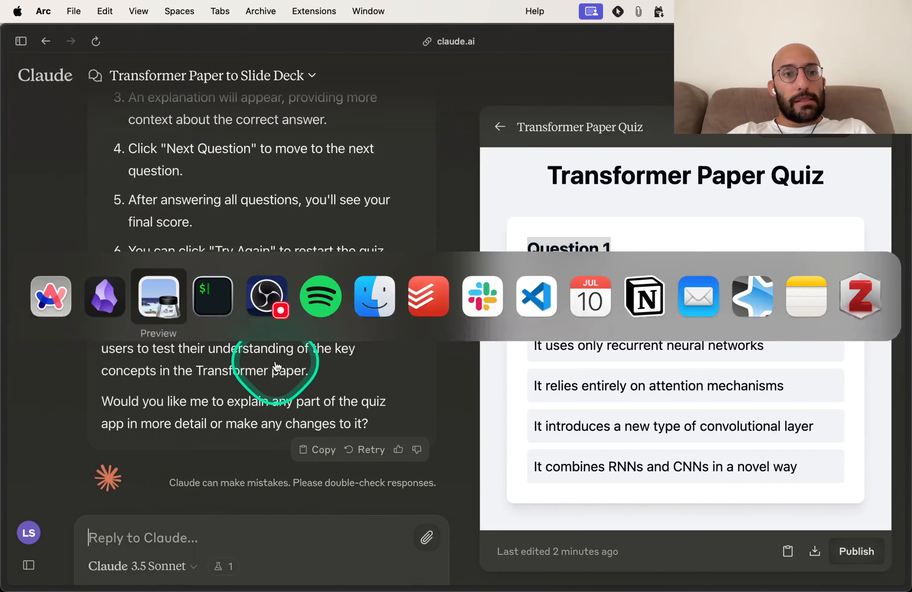
scroll(322, 294, up, 10)
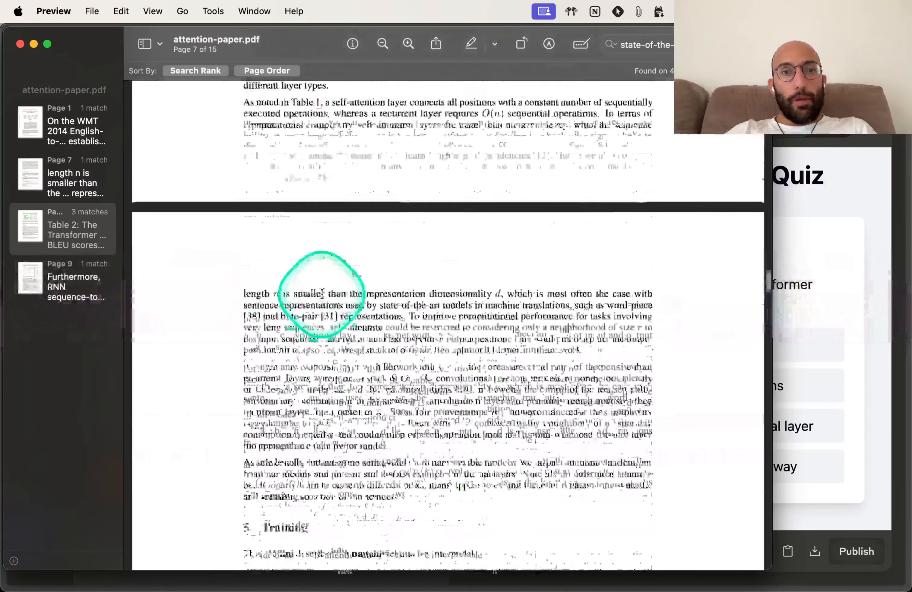
scroll(322, 294, up, 15)
scroll(322, 294, up, 10)
scroll(322, 294, down, 2)
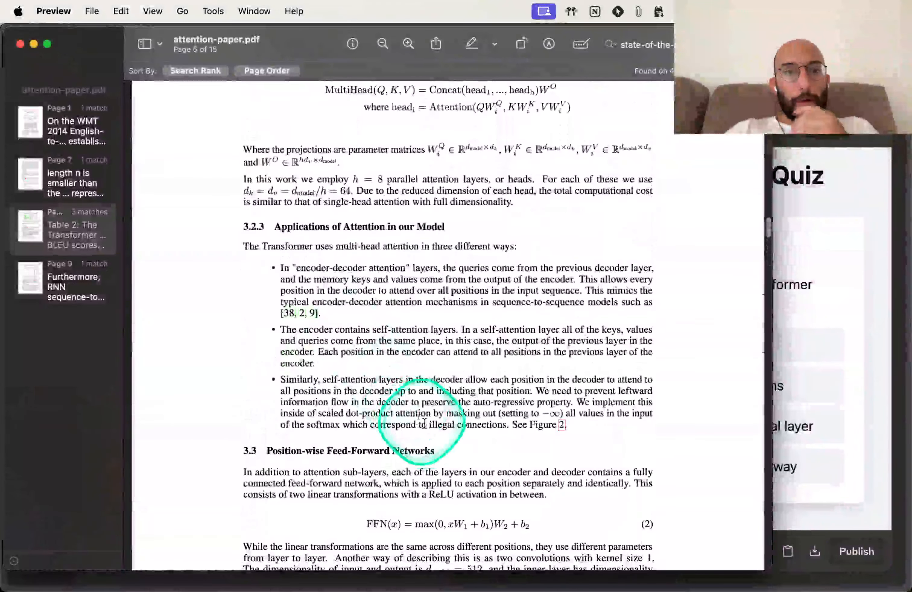
scroll(449, 400, up, 10)
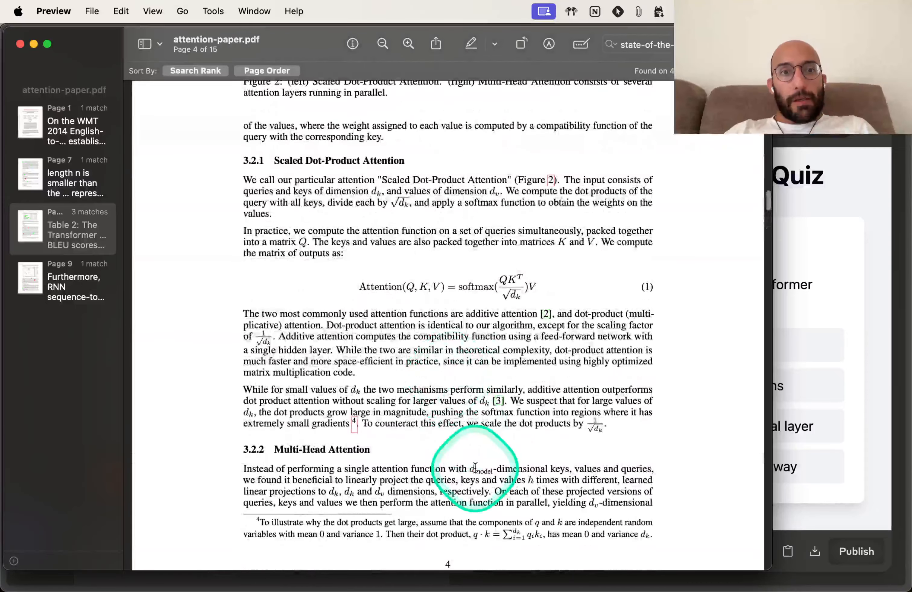
scroll(475, 467, up, 15)
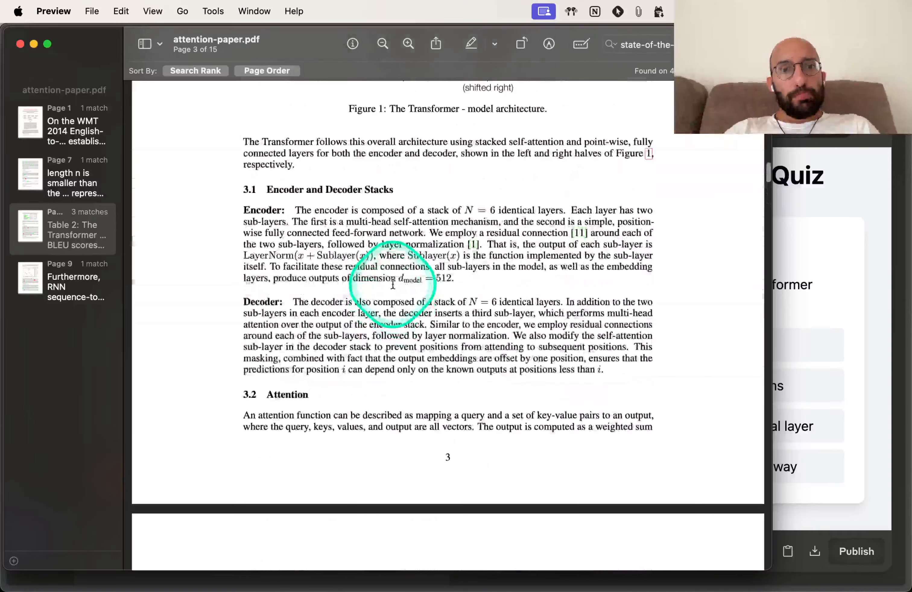
- Switch to Arc, look up "building llm" in a new tab and open O'Reilly's "What We Learned from a Year of Building with LLMs (Part I)"
key(super+Tab)
click(105, 304)
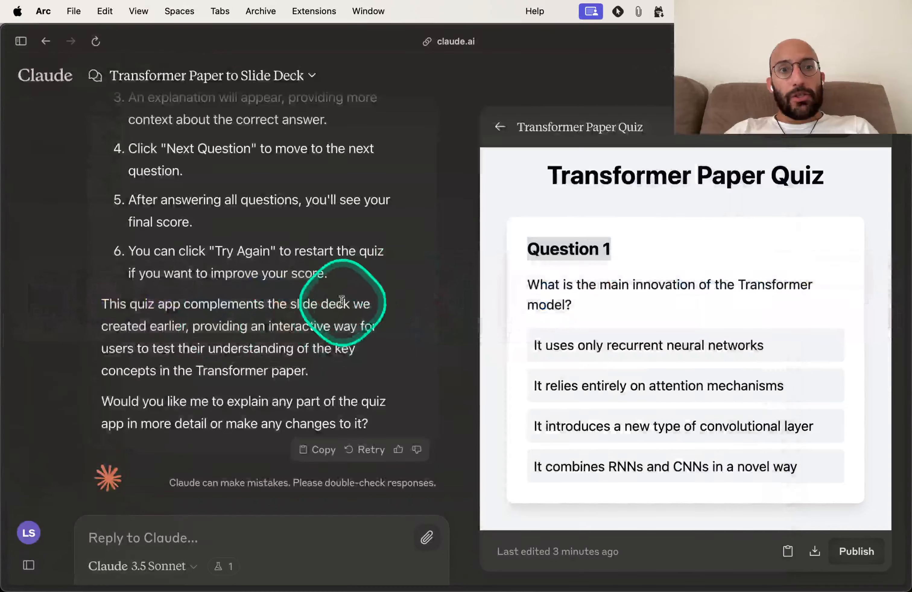
scroll(268, 287, up, 8)
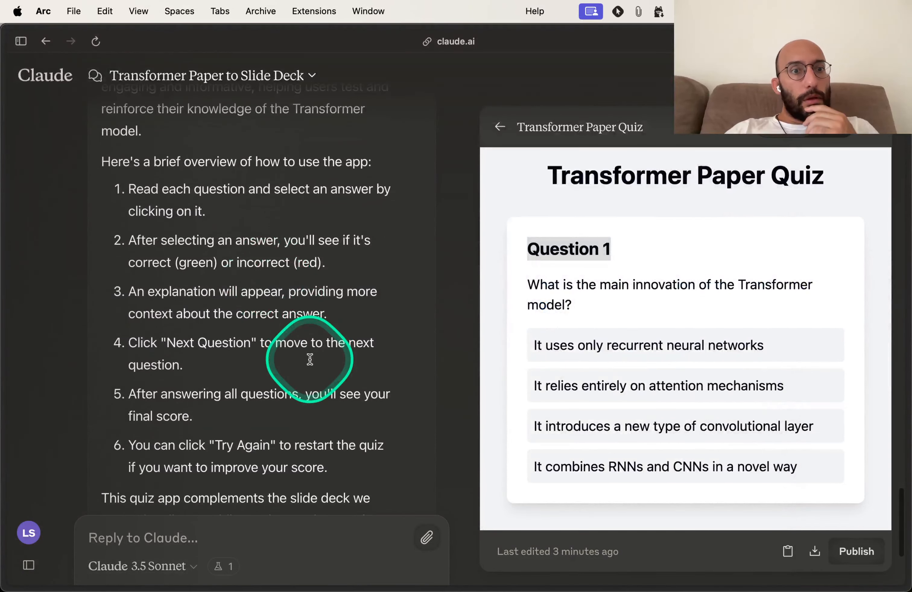
scroll(310, 359, down, 1)
scroll(310, 360, down, 2)
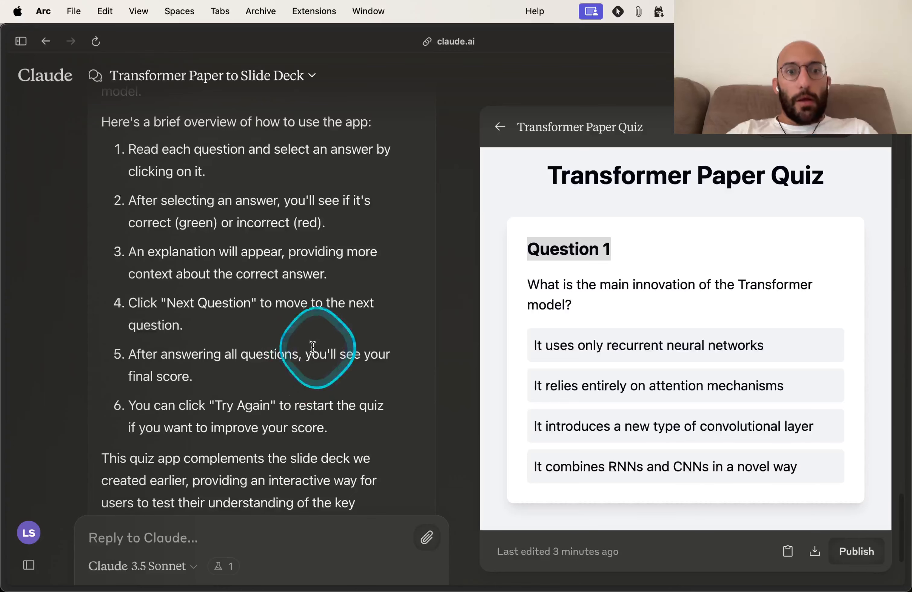
key(super+t)
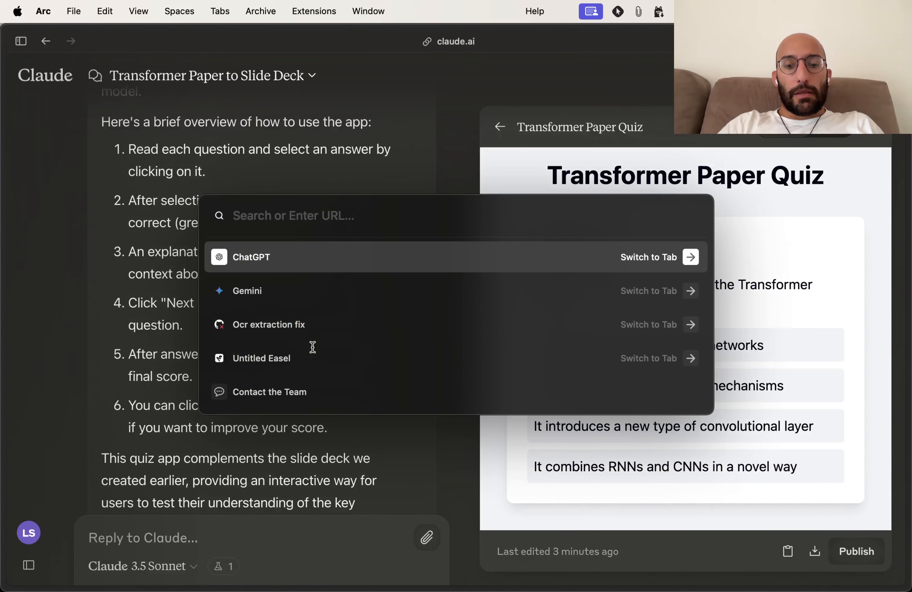
text(llm)
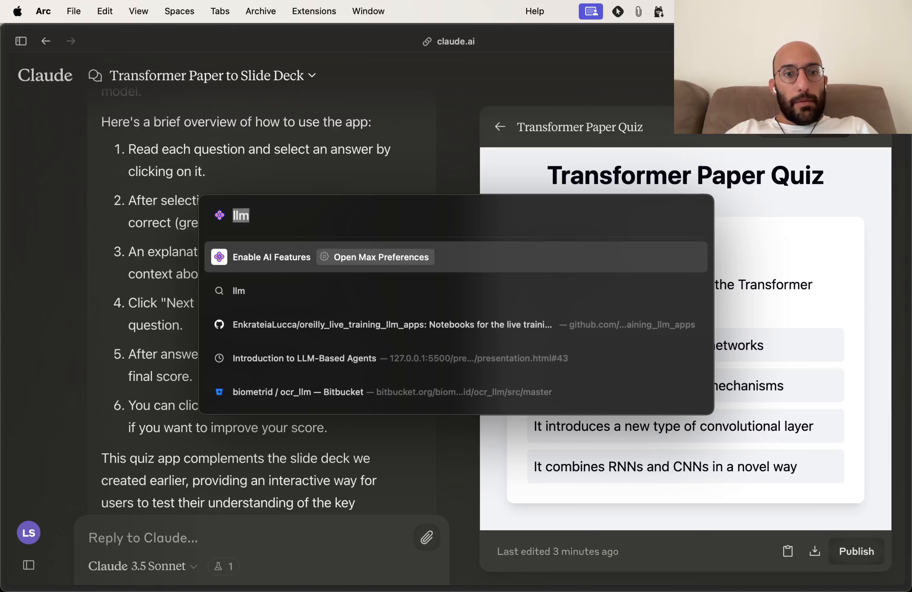
text(building llm)
key(Down)
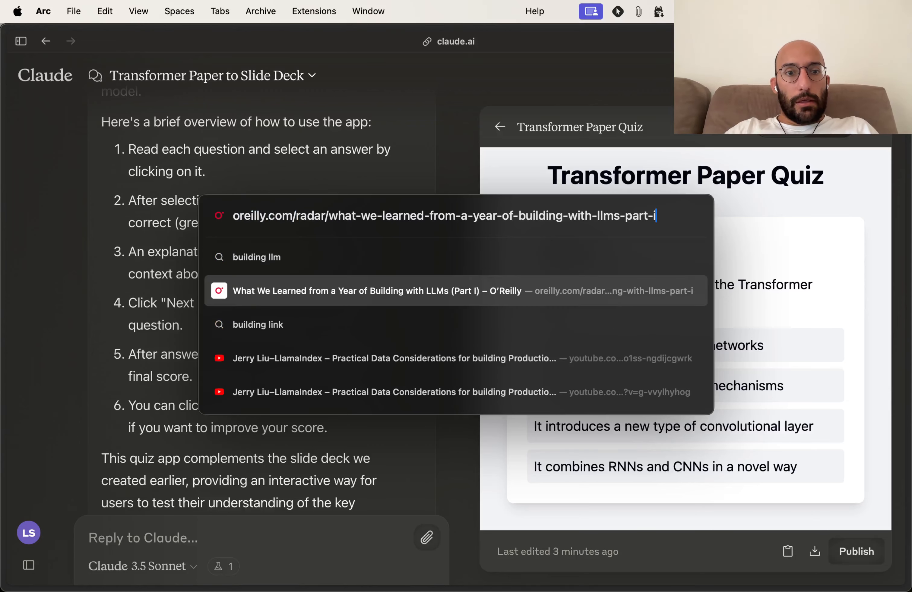
key(Return)
- Copy the three bullets on summarizing a meeting transcript from the article's chain-of-thought passage, from "First, list the key decisions" to "concise summary."
scroll(362, 311, down, 10)
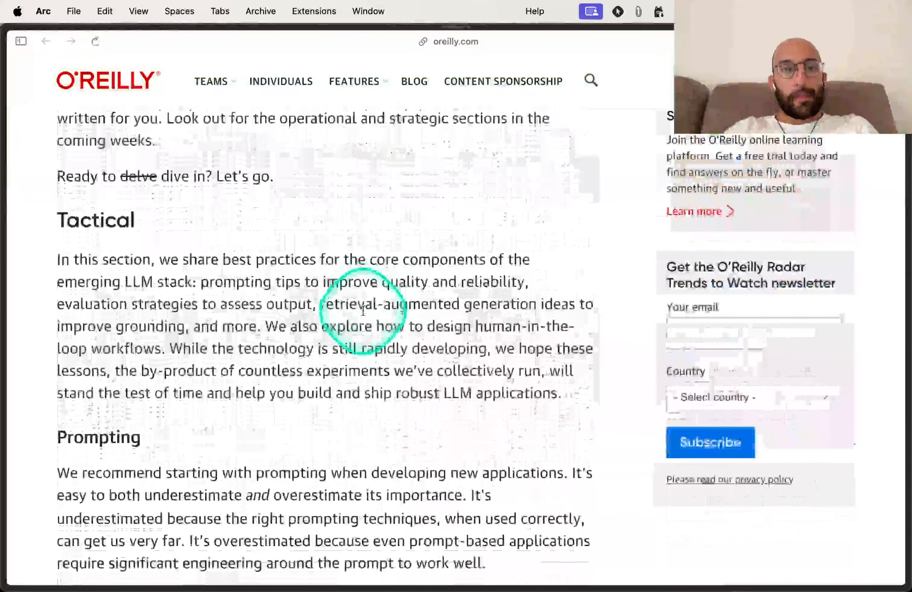
scroll(363, 311, down, 10)
scroll(366, 330, down, 12)
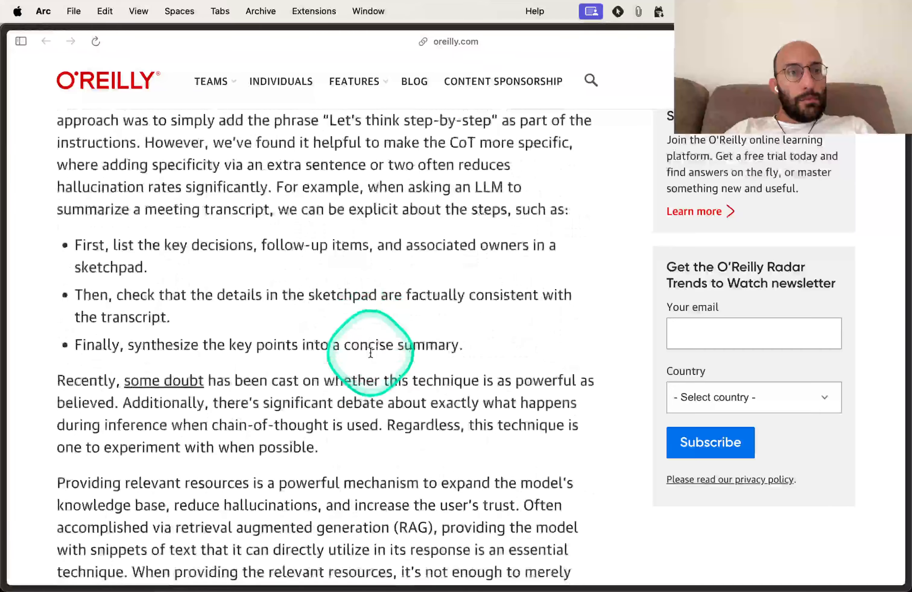
drag(71, 245, 484, 340)
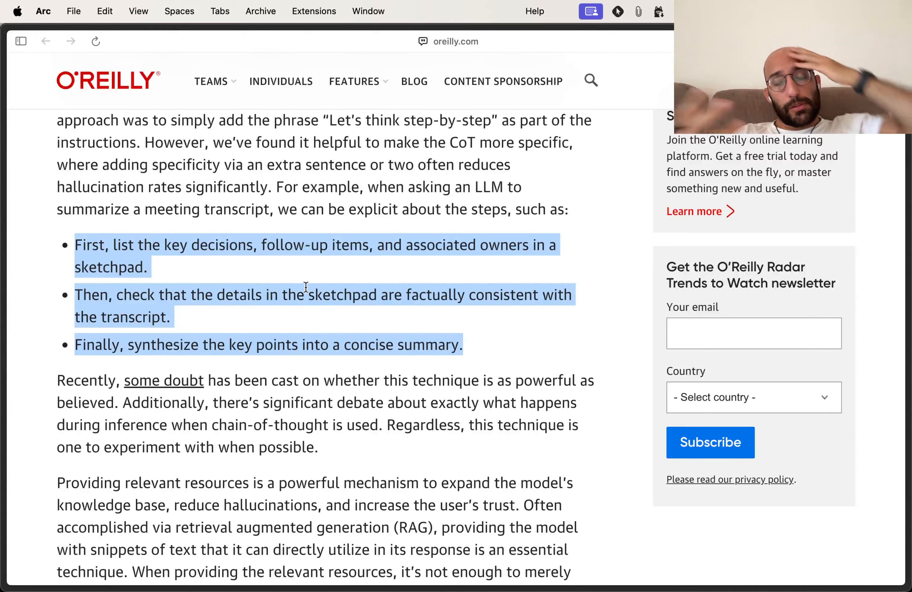
click(124, 252)
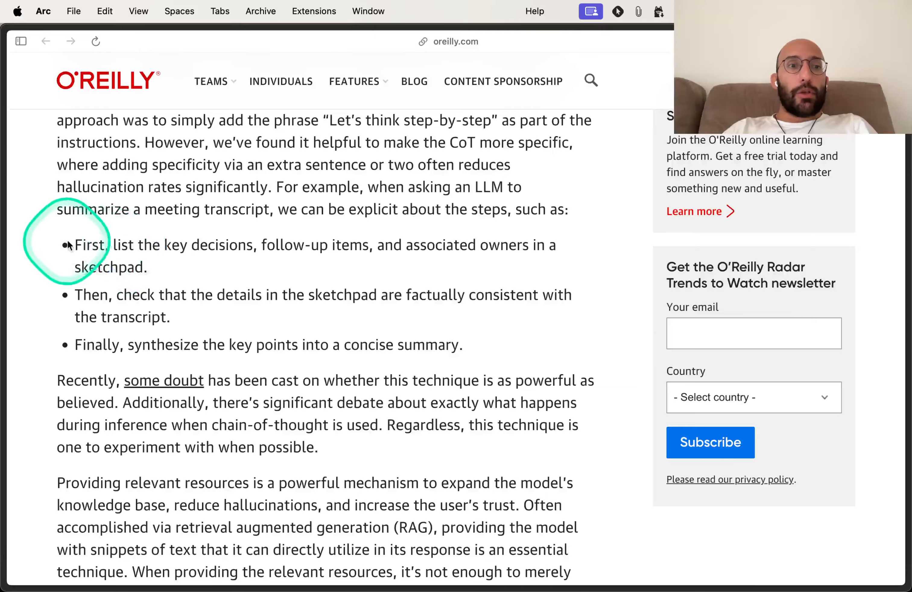
drag(76, 244, 476, 340)
key(super+c)
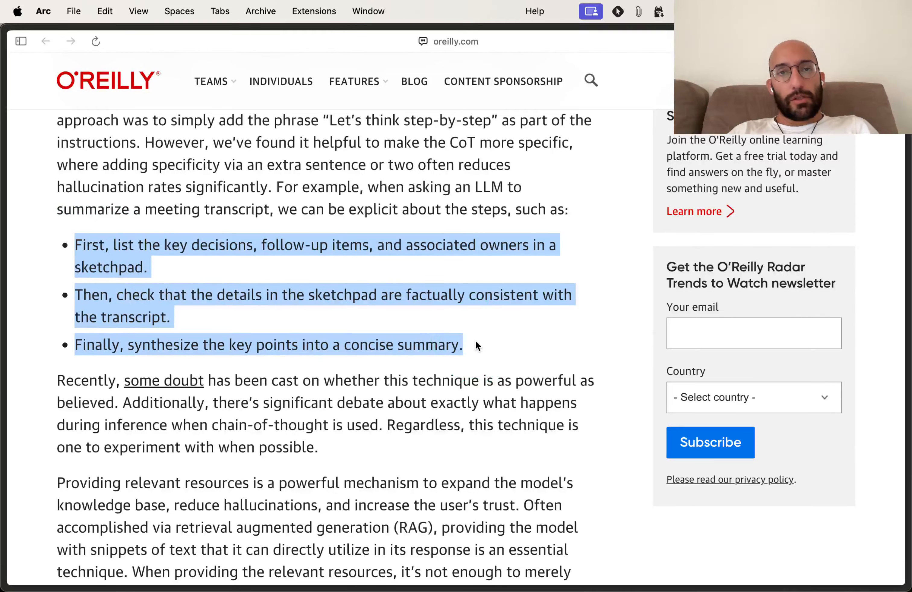
key(super+Tab)
key(super+Tab)
key(super+Tab)
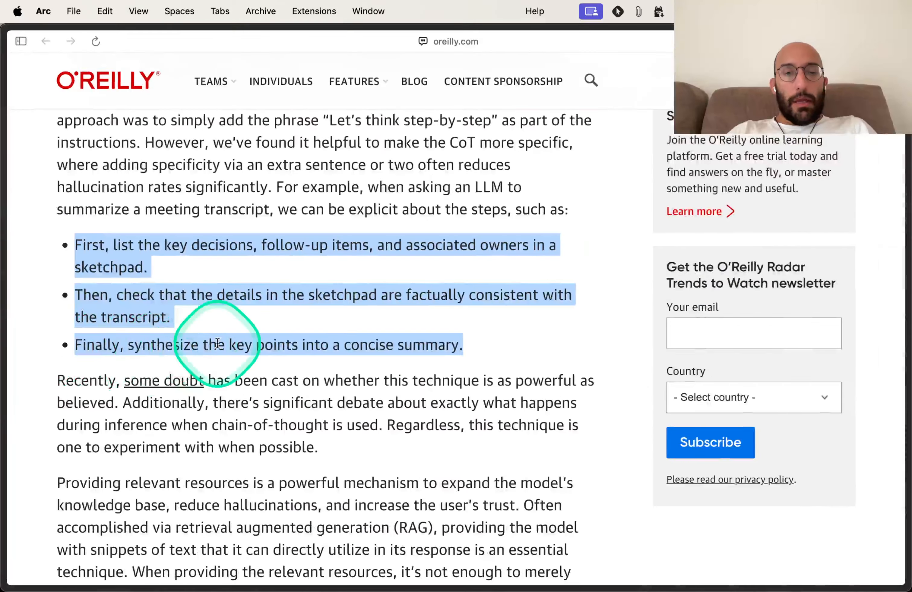
key(super+Tab)
key(super+shift+Tab)
key(super+Up)
click(218, 348)
click(273, 335)
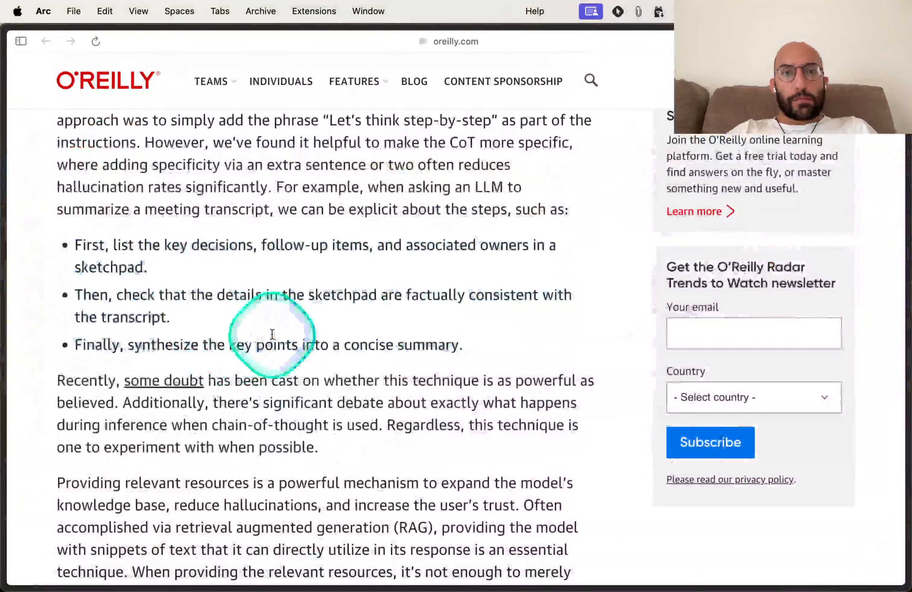
- Return to the Claude tab and start a new chat
key(super+s)
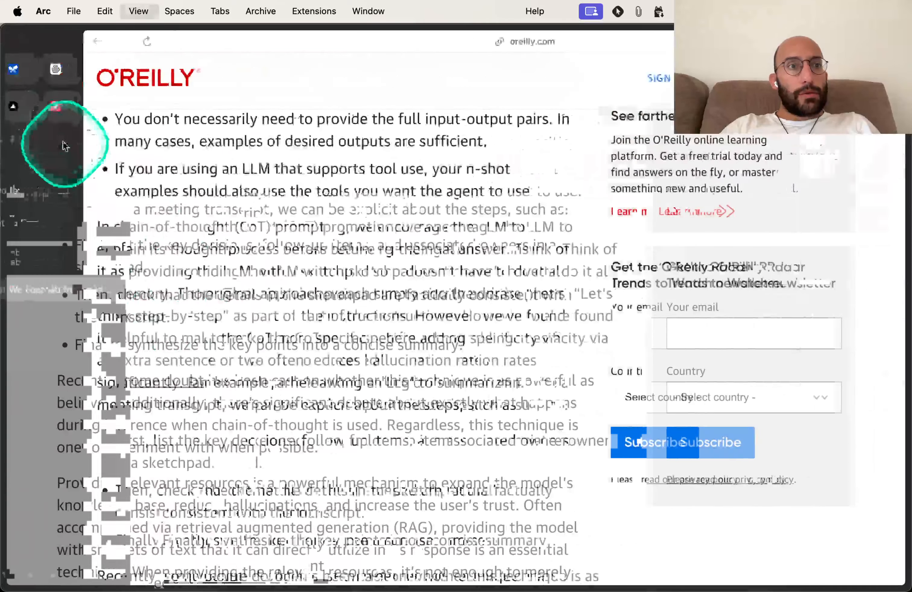
click(31, 73)
key(super+s)
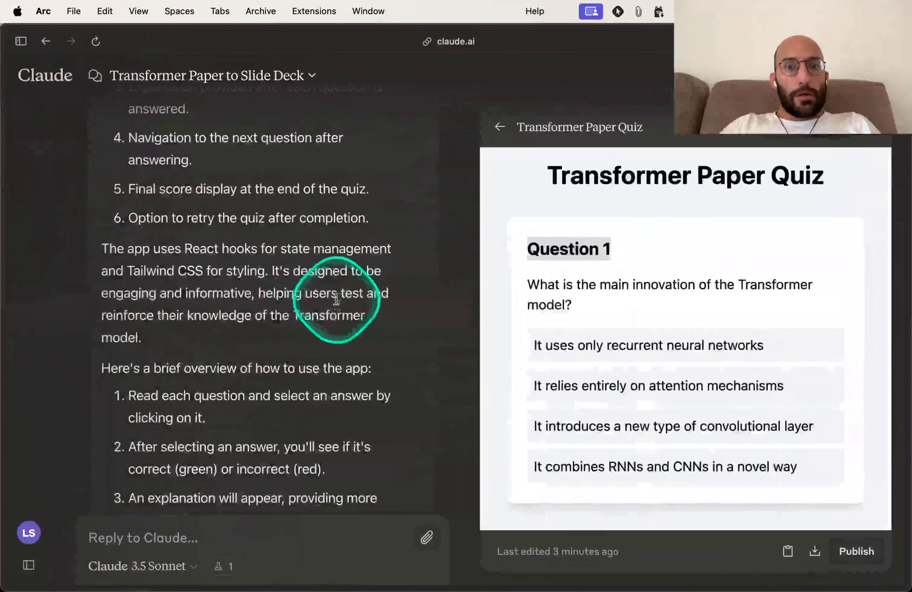
key(super+k)
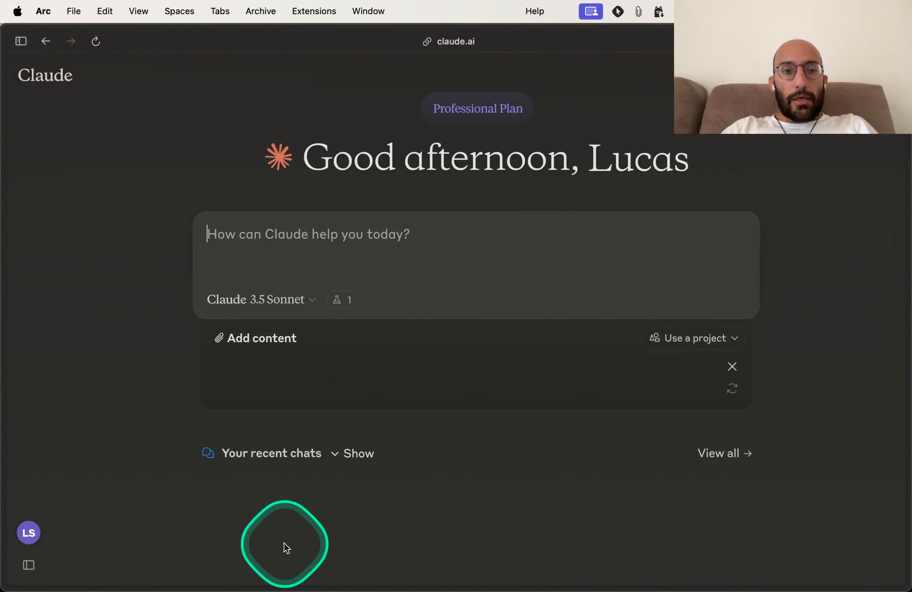
- Ask for "an aesthetically pleasing diagram from the following text" with the copied bullets in triple quotes, and regenerate the response
text(Create an aesthetically pleasing diagram from the following text)
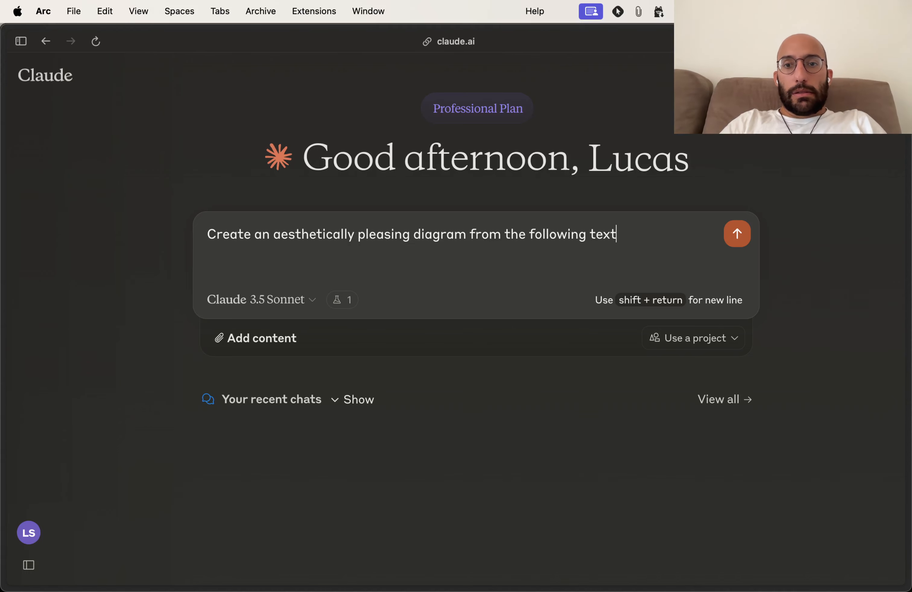
text(")
key(super+v)
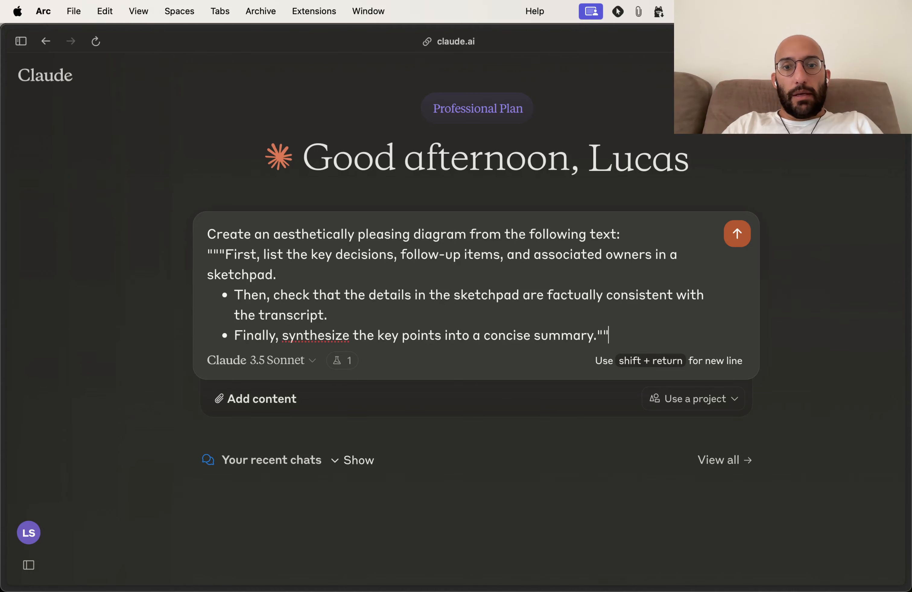
key(Return)
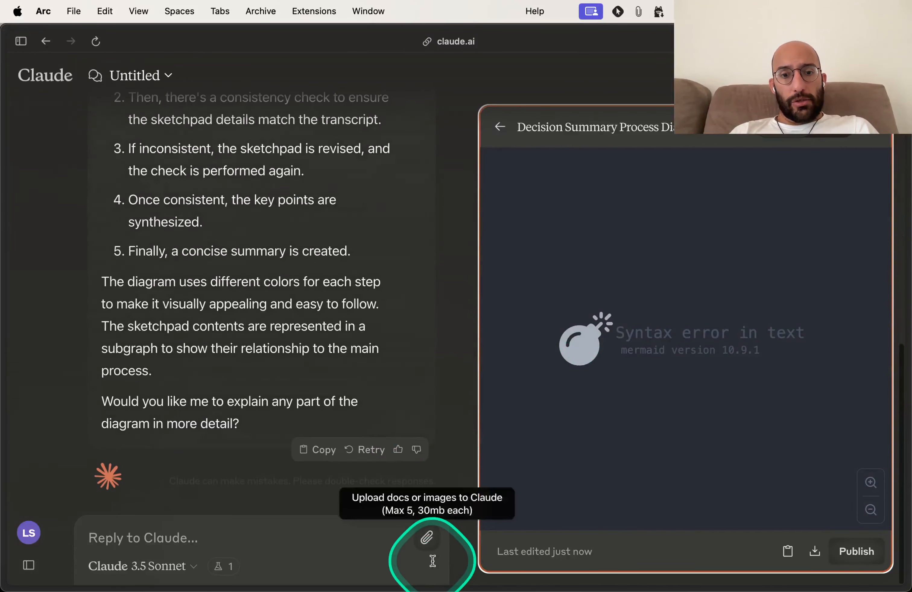
click(365, 450)
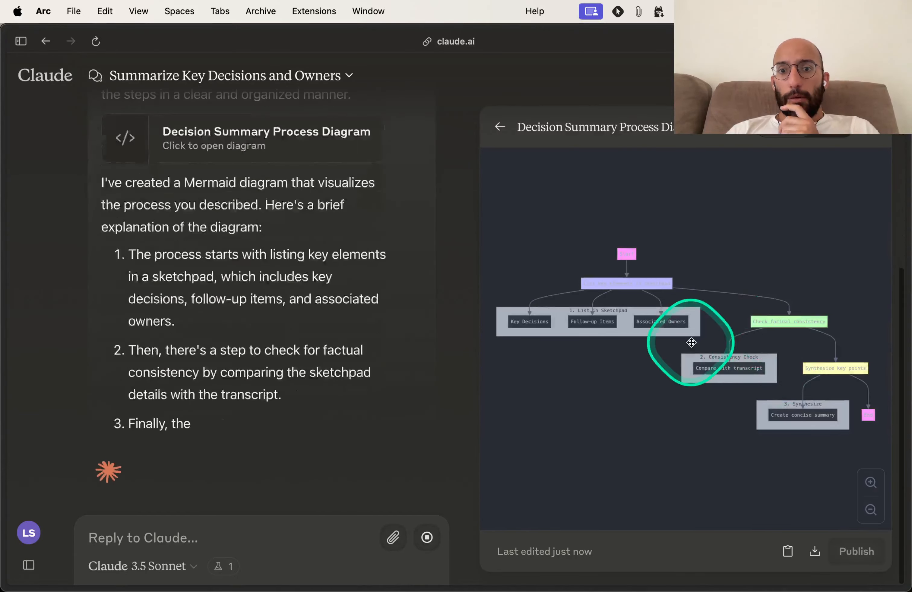
- Examine the regenerated decision summary diagram up close, checking its nodes, connections and text legibility against the prompt
scroll(395, 273, up, 10)
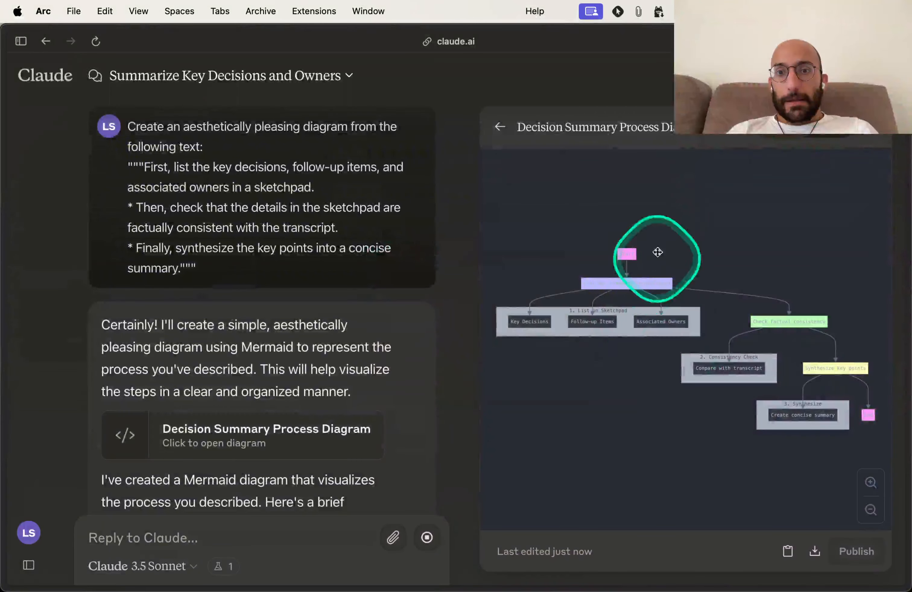
scroll(612, 303, up, 3)
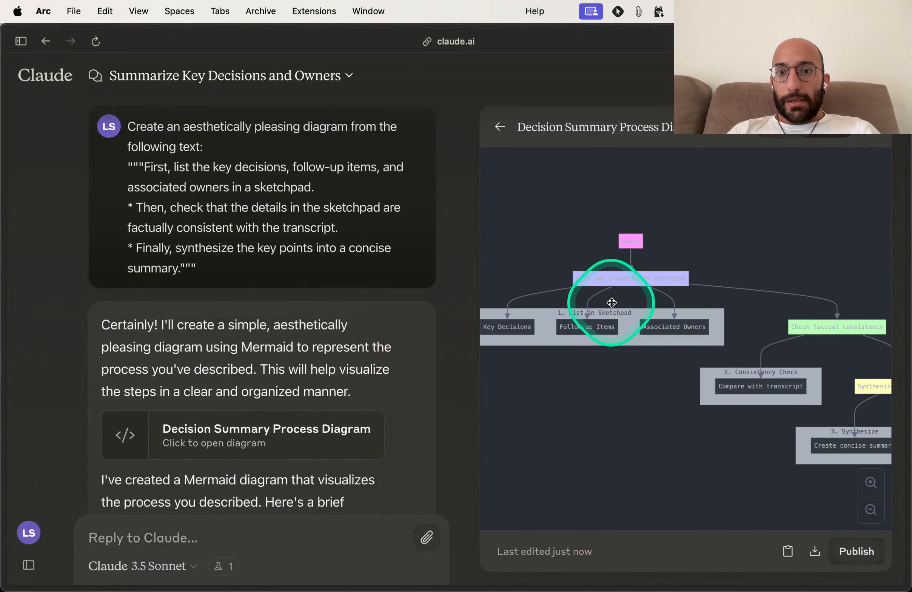
scroll(612, 303, down, 3)
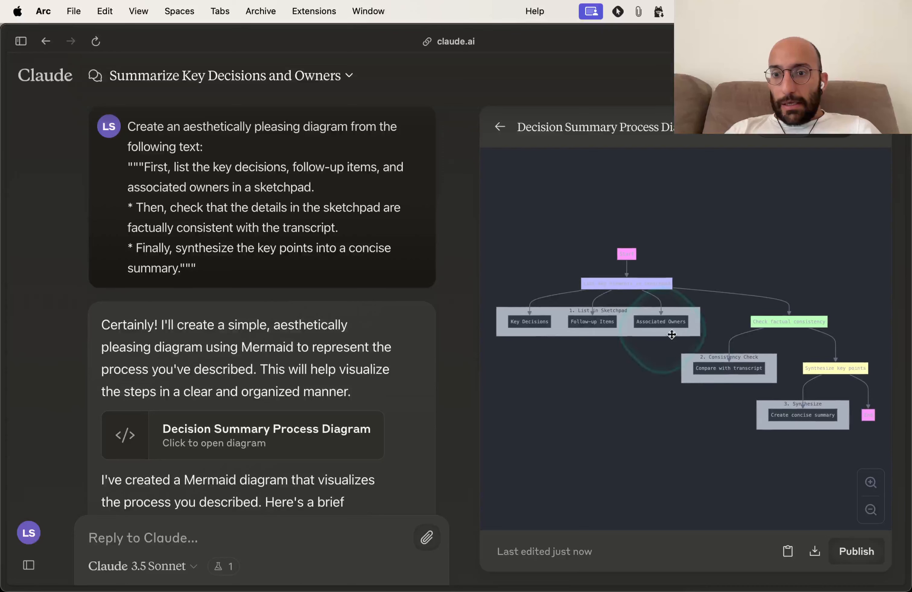
click(871, 483)
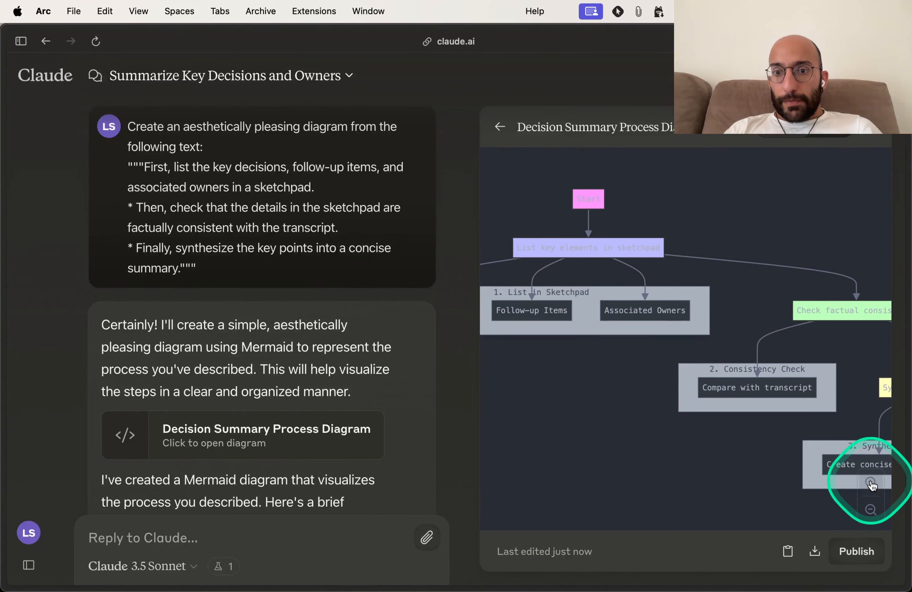
drag(637, 372, 670, 394)
scroll(670, 394, up, 2)
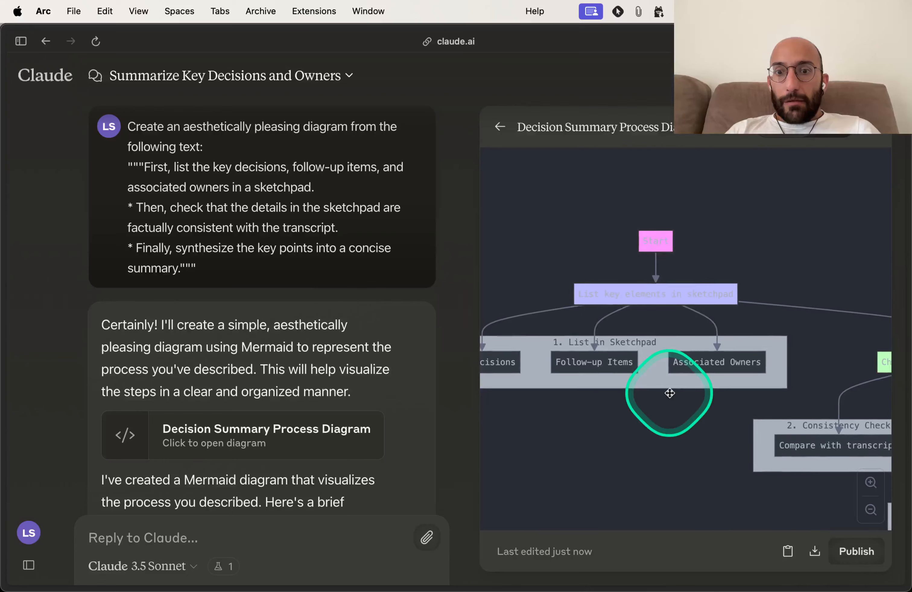
scroll(670, 394, down, 1)
scroll(669, 327, up, 1)
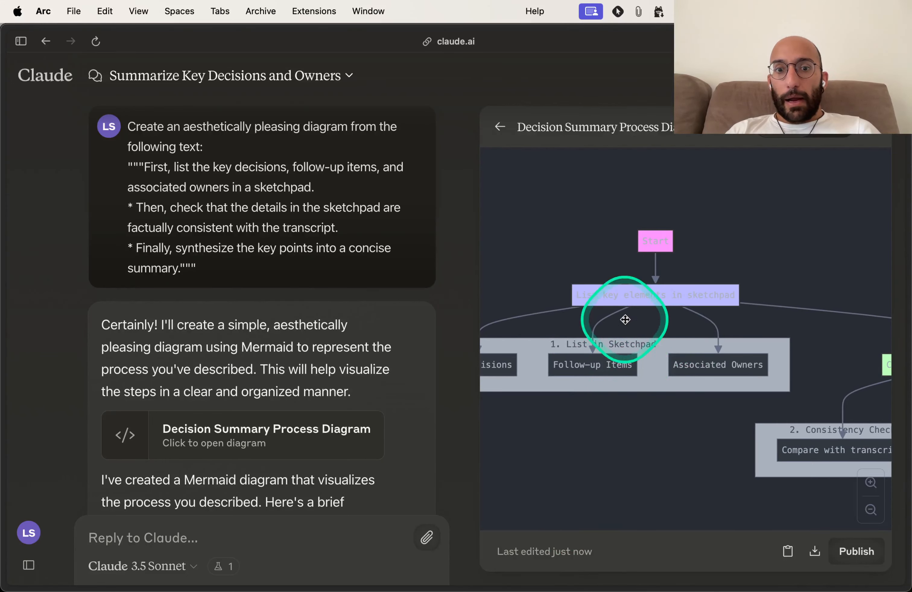
- Send the follow-up "Make the text in the diagram with higher contrast so it is easier to read."
click(149, 540)
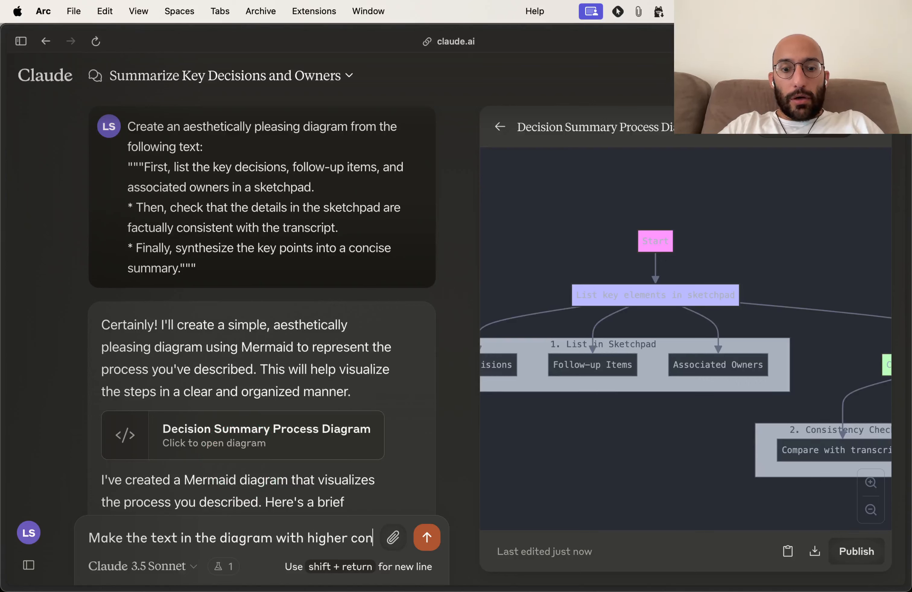
text(trast so it is easier to read.)
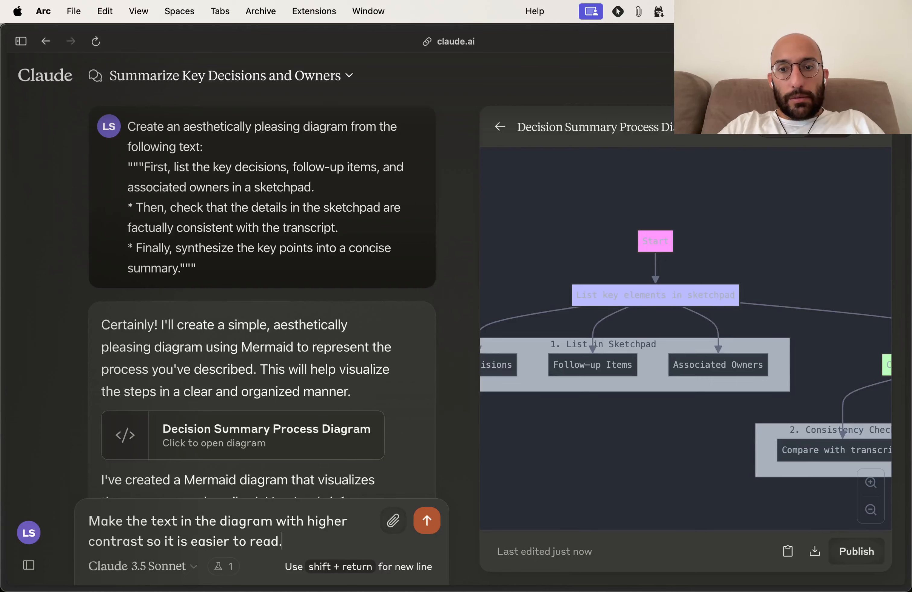
key(Return)
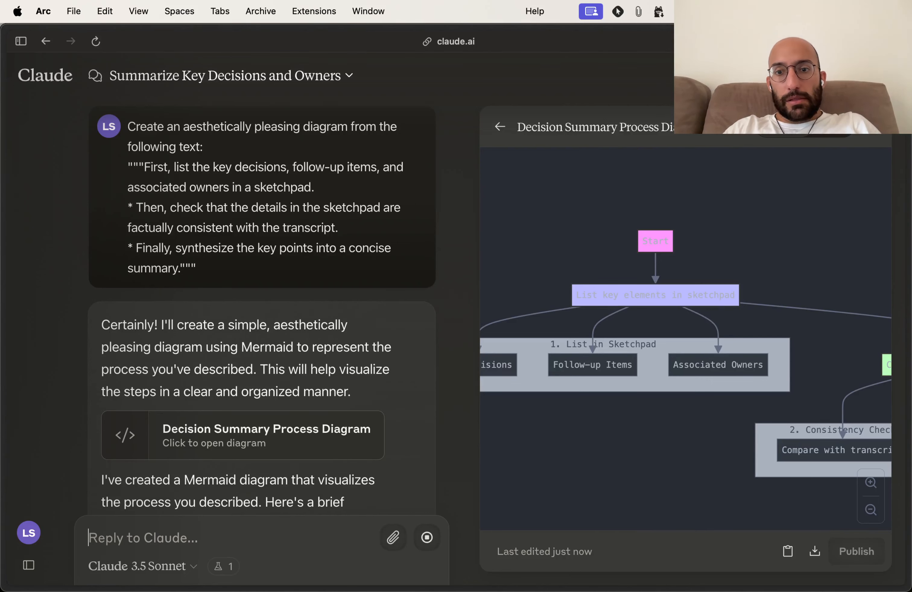
drag(693, 329, 842, 400)
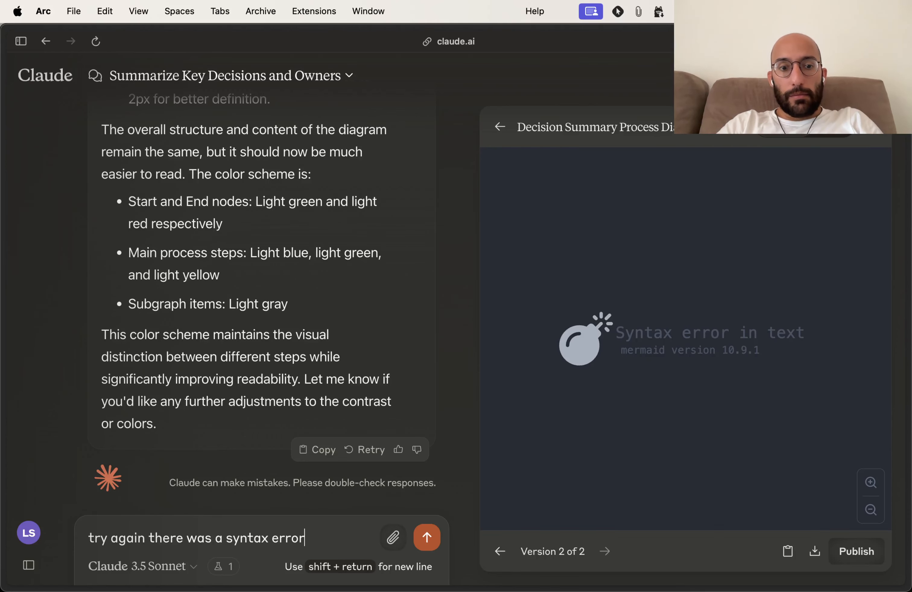
- Send "try again there was a syntax error." and regenerate the response to it
text(.)
key(Return)
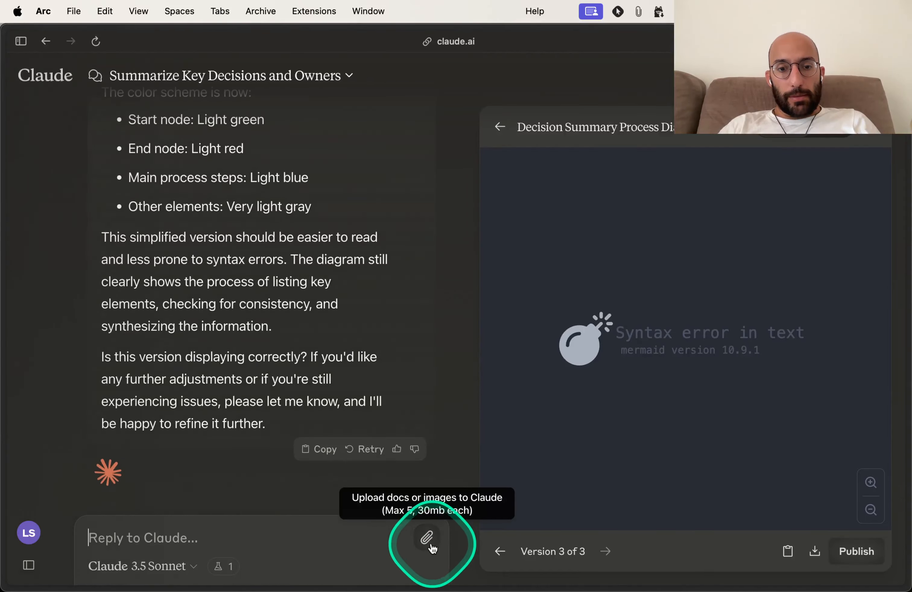
click(426, 539)
key(Escape)
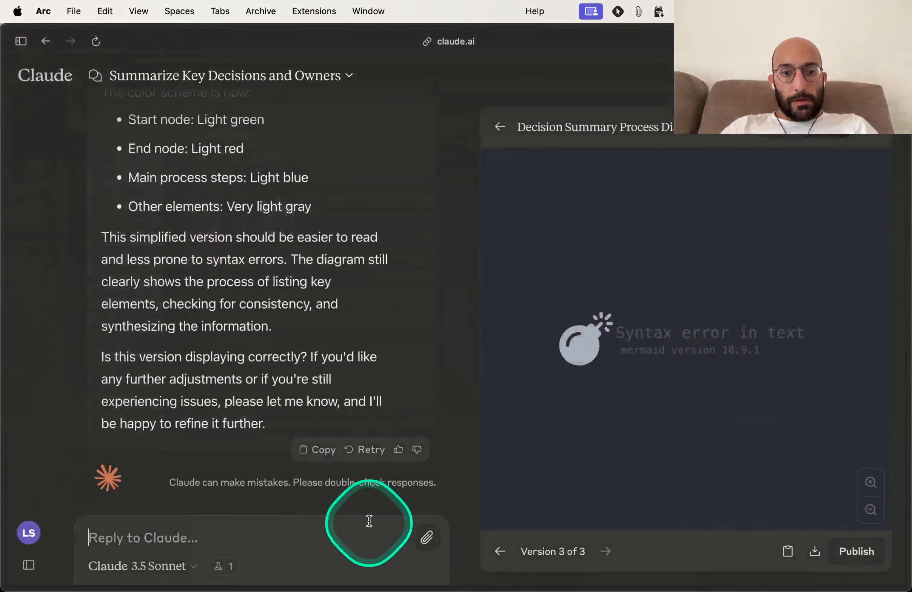
click(375, 449)
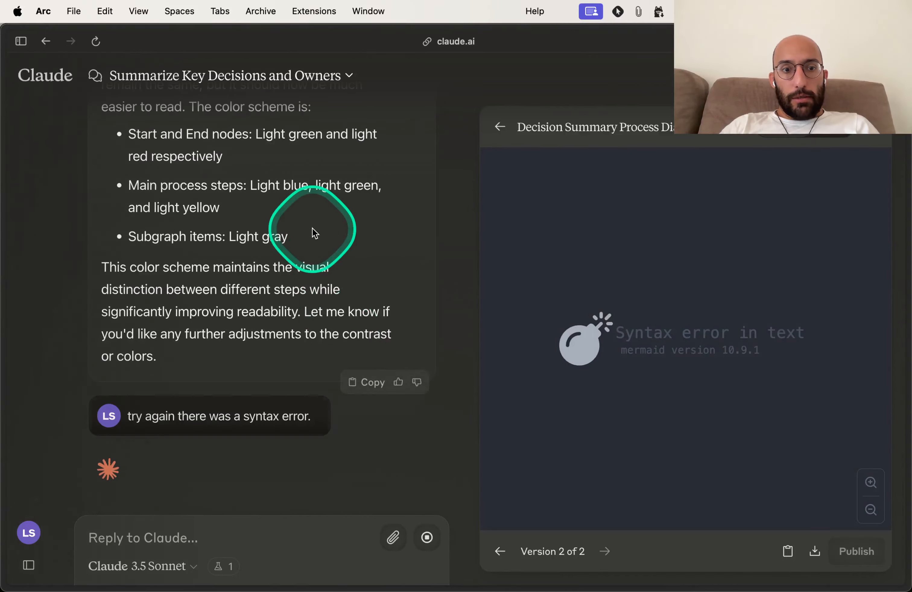
- Copy the original diagram prompt from the first message of the chat and send it again
scroll(308, 242, up, 20)
drag(128, 130, 229, 264)
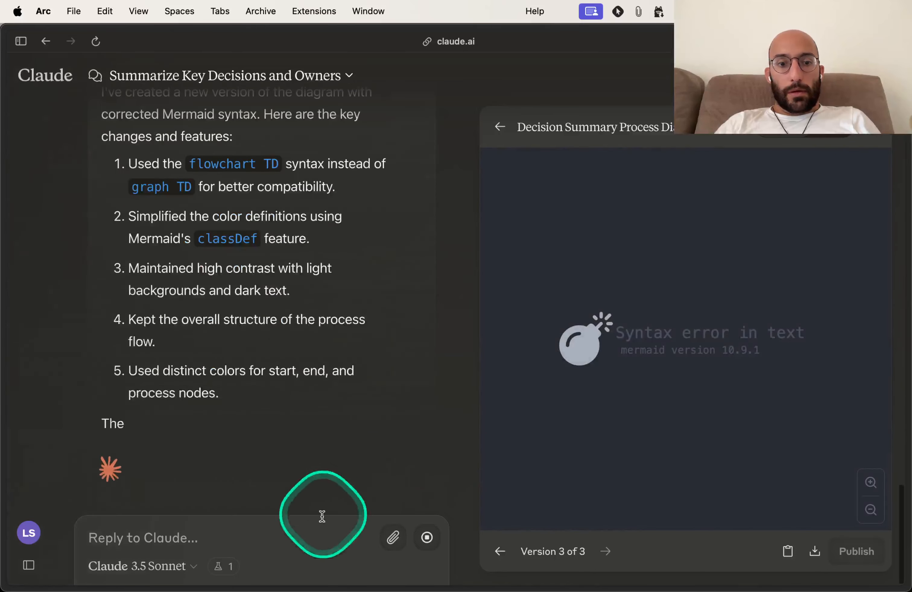
text(Create an aesthetically pleasing diagram from the following text: """First, list the key decisions, follow-up items, and associated owners in a sketchpad.  Then, check that the details in the sketchpad are factually consistent with the transcript.  Finally, synthesize the key points into a concise summary.""")
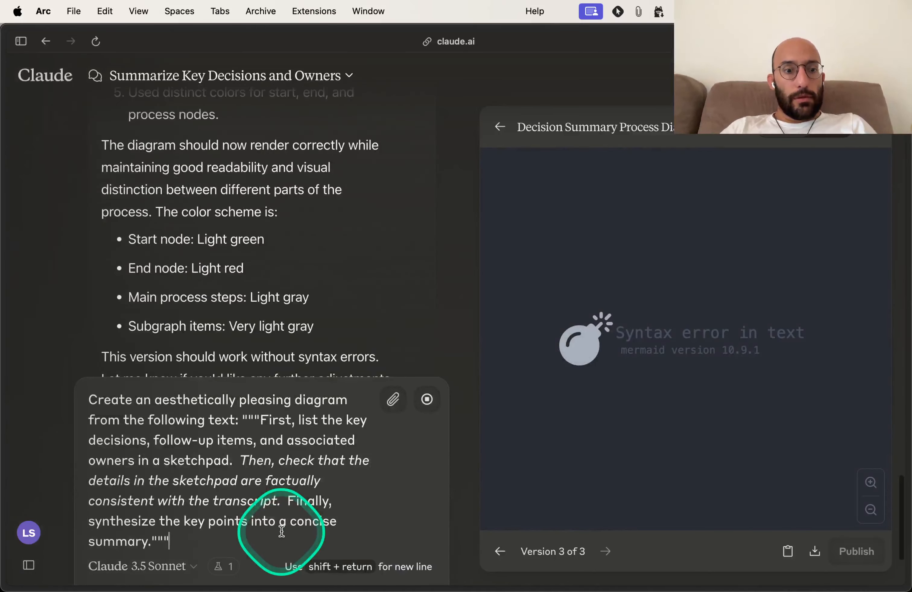
key(Return)
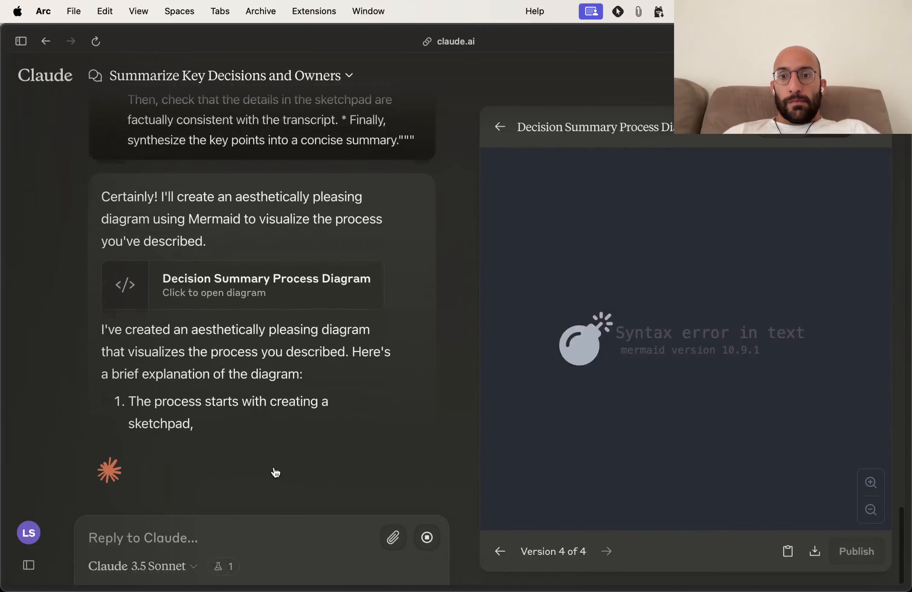
click(272, 450)
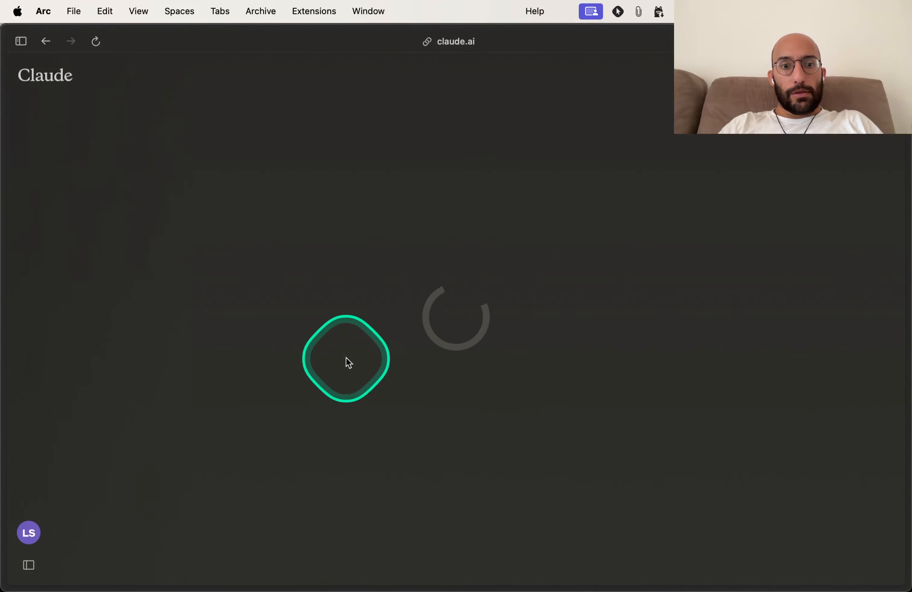
- Paste the original prompt into the reply and change its opening to "Create a simple and aesthetically pleasing diagram"
click(240, 552)
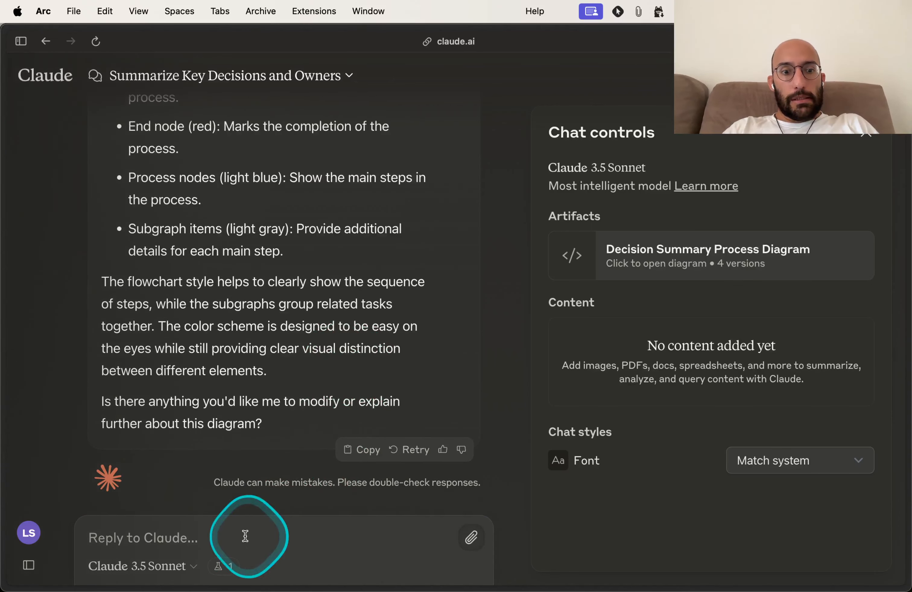
text(Create an aesthetically pleasing diagram from the following text: """First, list the key decisions, follow-up items, and associated owners in a sketchpad.  Then, check that the details in the sketchpad are factually consistent with the transcript.  Finally, synthesize the key points into a concise summary.""")
key(alt+Right)
key(alt+Right)
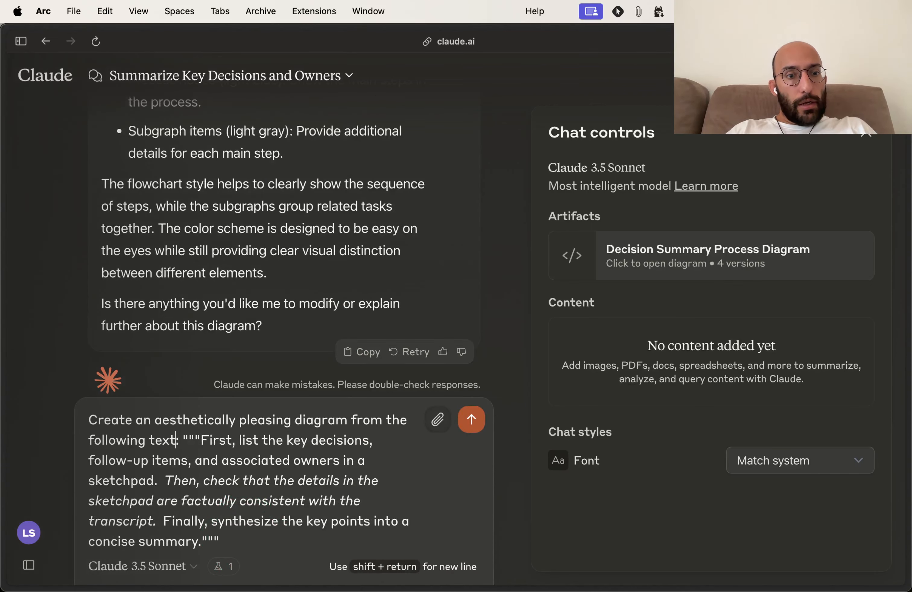
key(alt+Right)
key(BackSpace)
text(simpl)
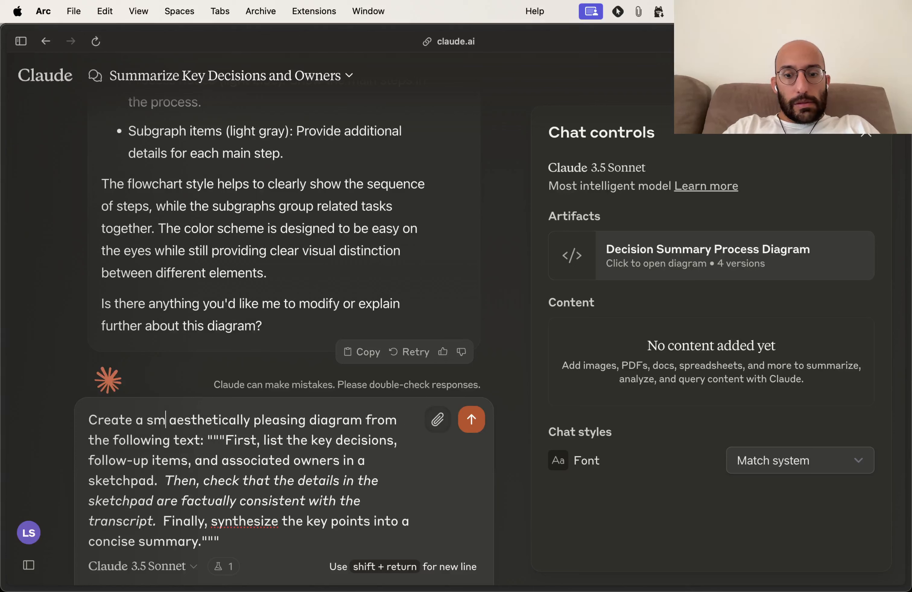
text(e and)
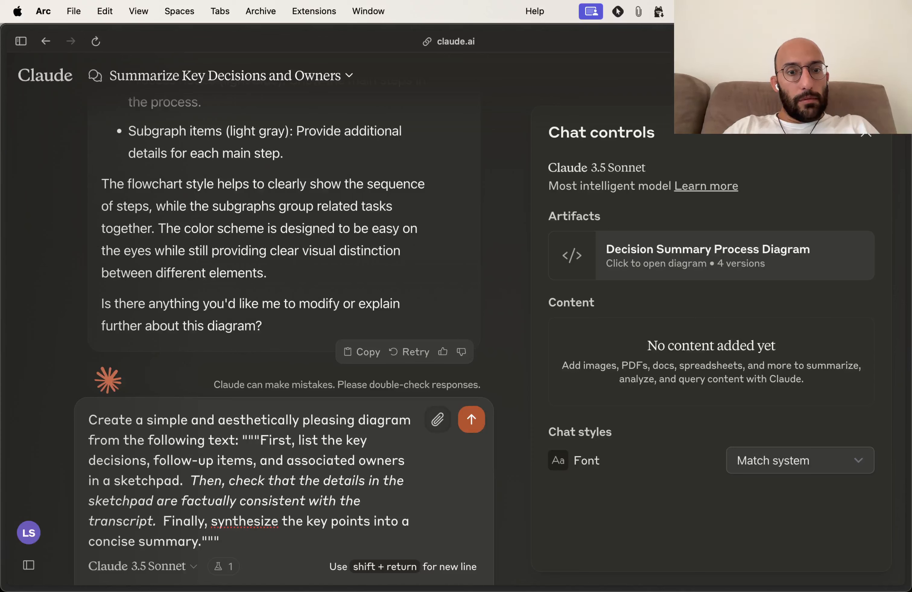
- Replace "from the following text" in the prompt with "that illustrates the procedure described here" and send it
key(alt+shift+Left)
key(alt+shift+Left)
key(alt+shift+Left)
text(that illustrates)
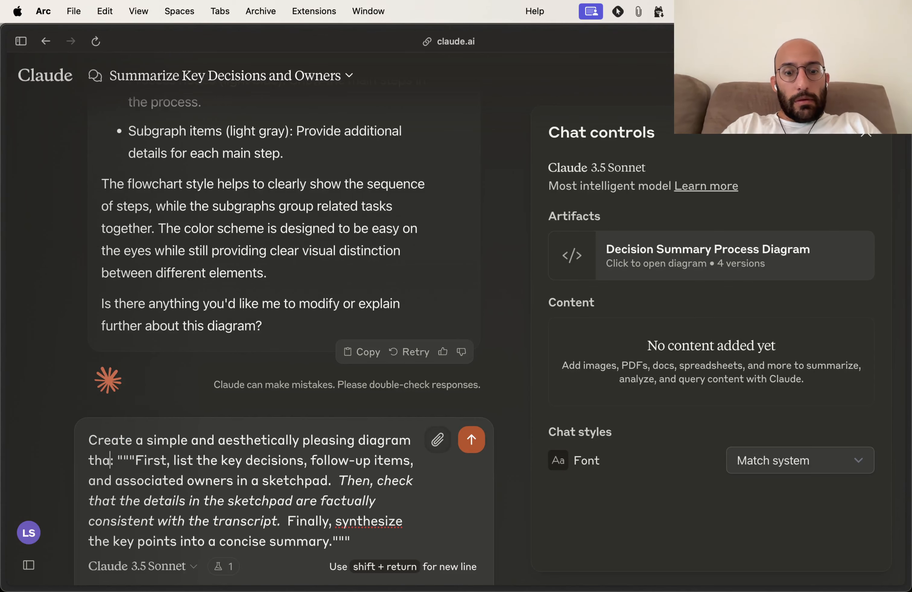
text( the procedure d)
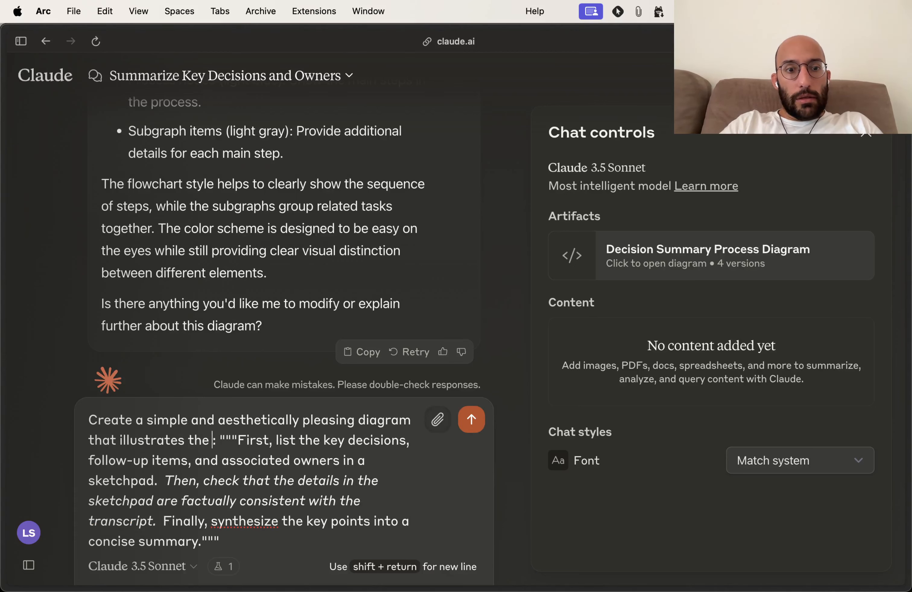
text(escribed he)
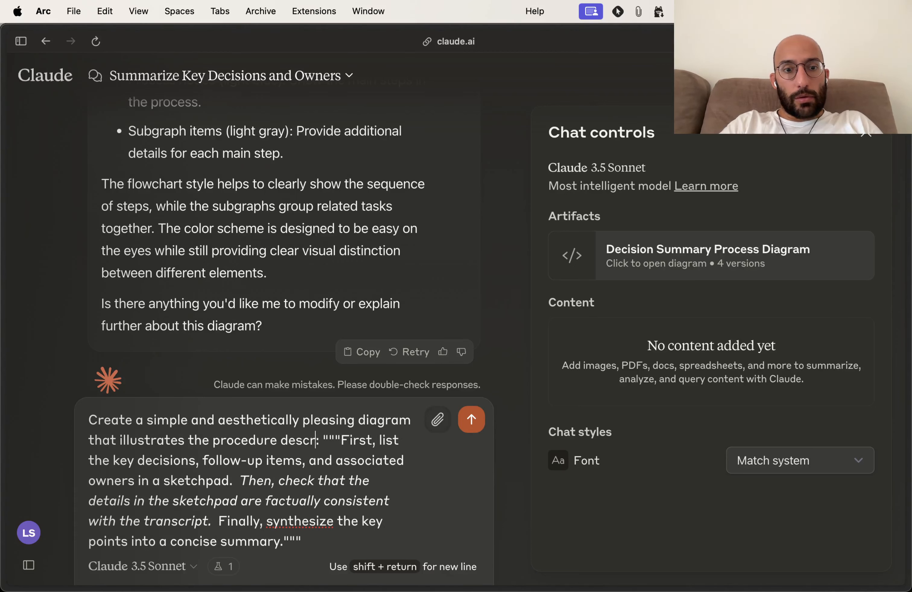
text(re)
key(Return)
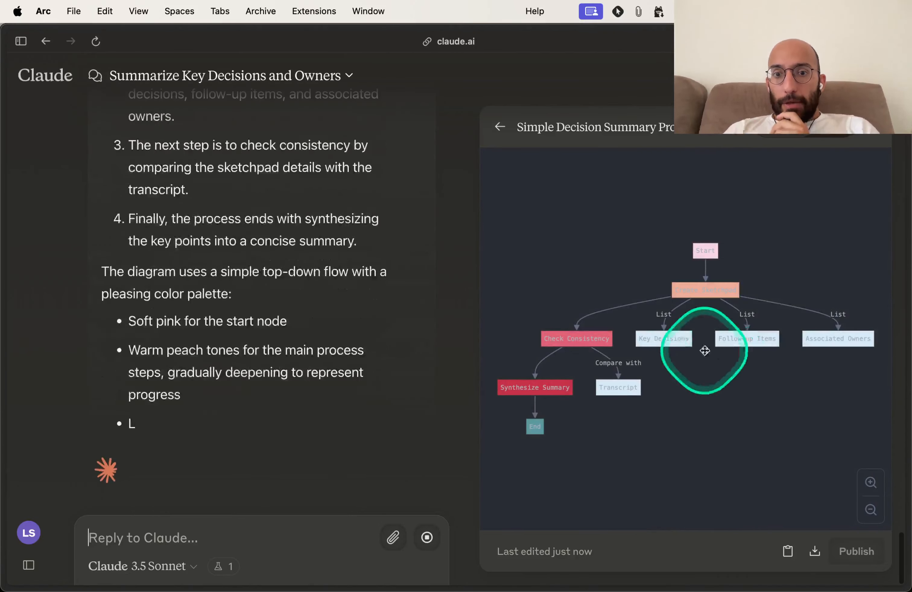
- Examine the simple decision summary diagram's branches from Start to End, and review the explanation in the reply
scroll(717, 316, up, 3)
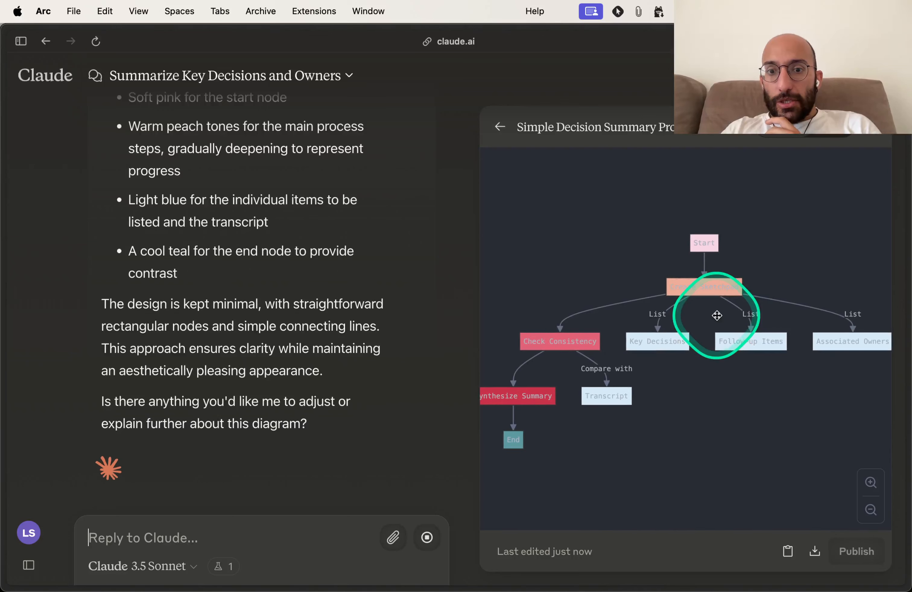
drag(717, 315, 671, 330)
scroll(671, 329, up, 2)
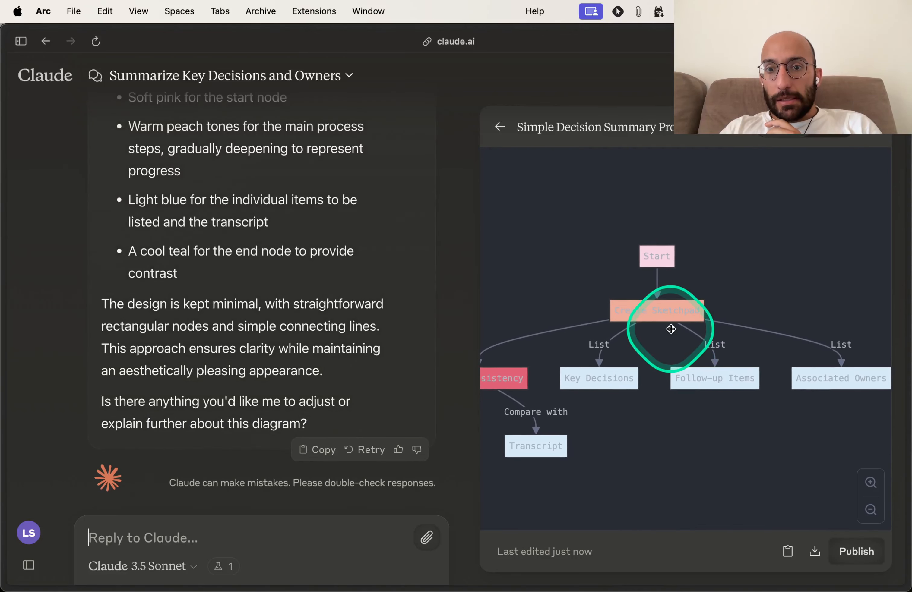
drag(652, 406, 649, 365)
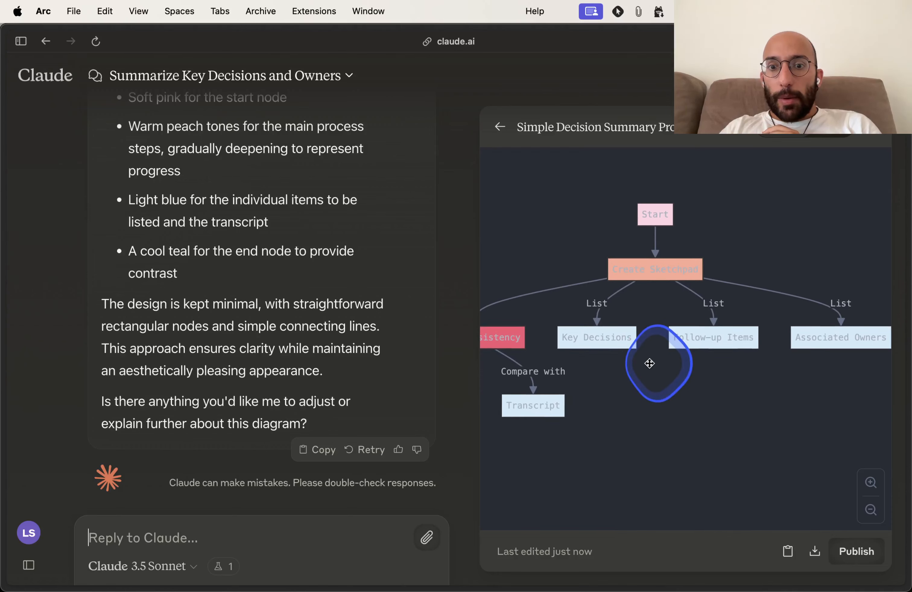
drag(736, 367, 871, 336)
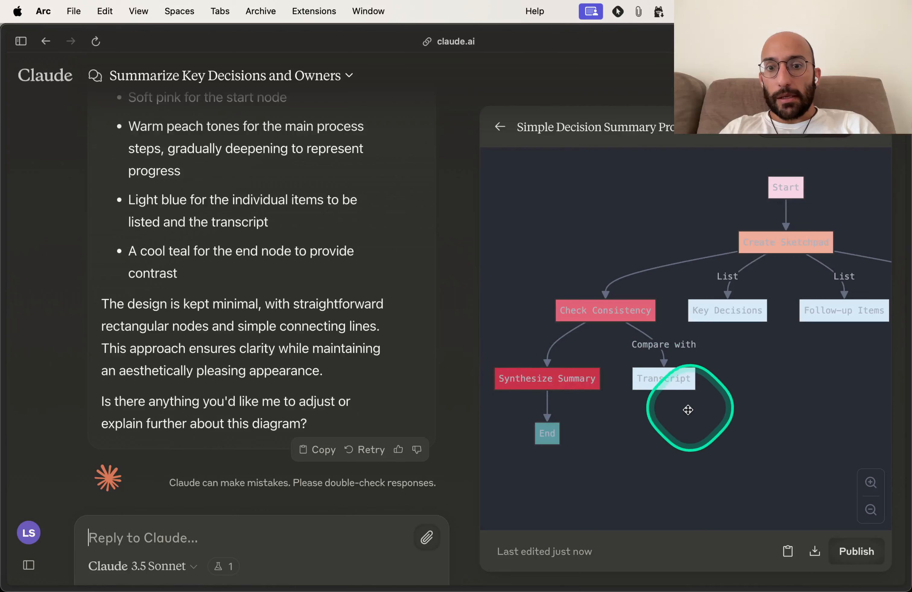
scroll(643, 438, down, 1)
drag(753, 414, 678, 412)
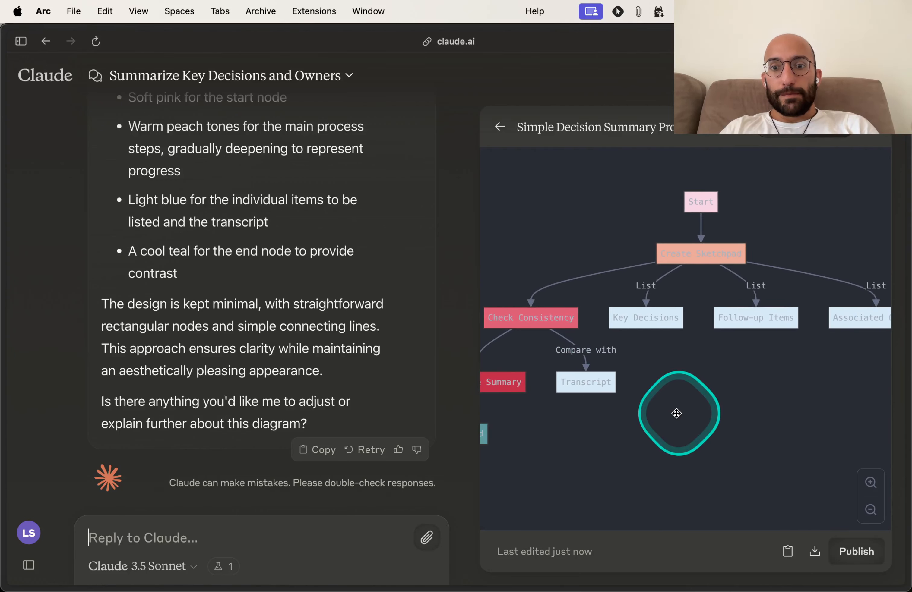
scroll(679, 432, down, 2)
scroll(248, 287, up, 5)
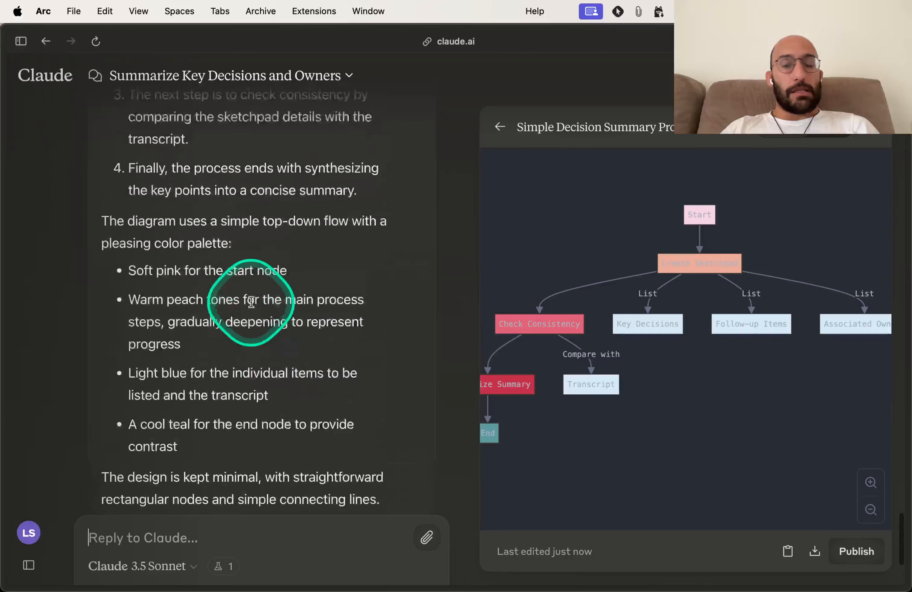
- Read the rest of the reply's notes on the diagram's color palette and minimal design beside the diagram
scroll(249, 306, down, 5)
scroll(657, 416, down, 2)
mouse_move(696, 417)
mouse_down()
mouse_move(737, 415)
mouse_move(692, 407)
mouse_up()
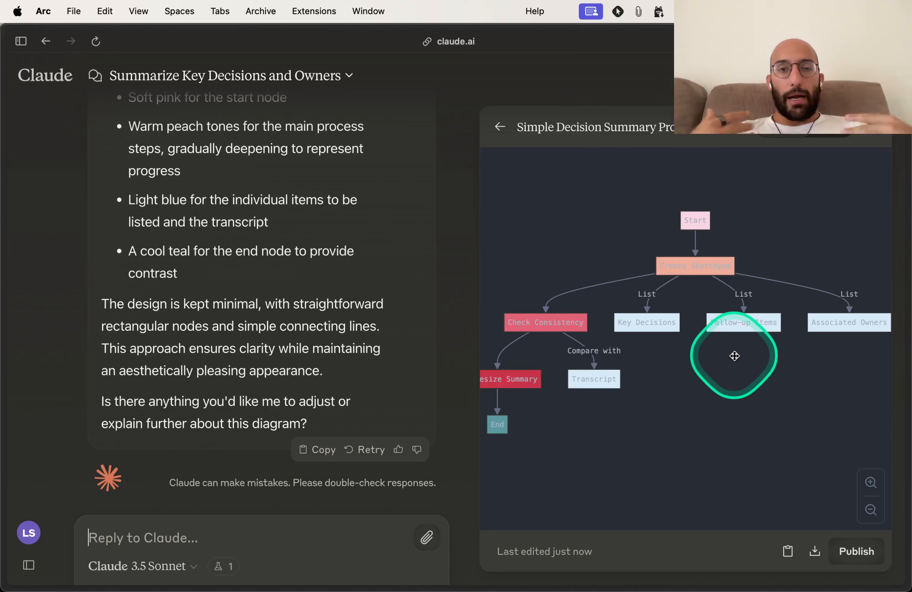
click(312, 527)
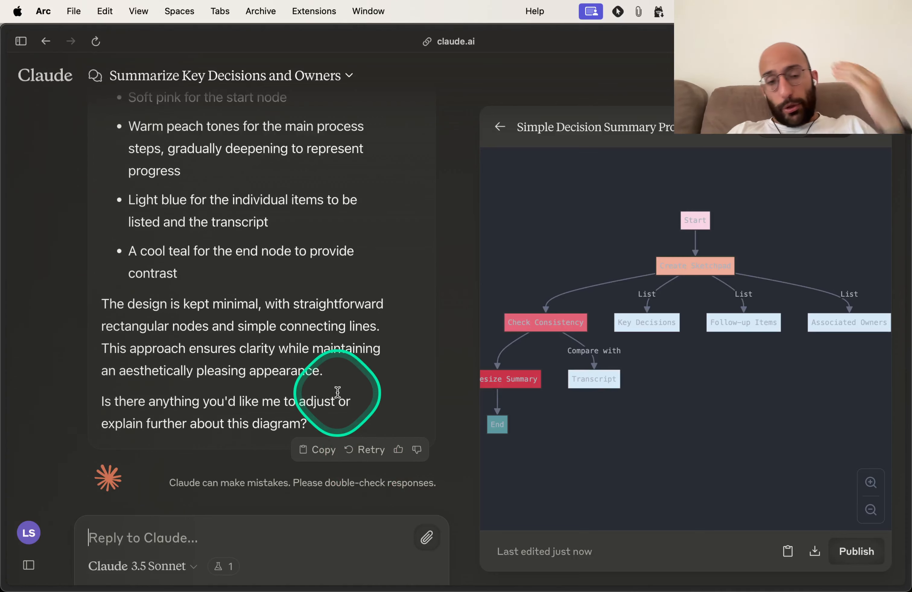
click(234, 538)
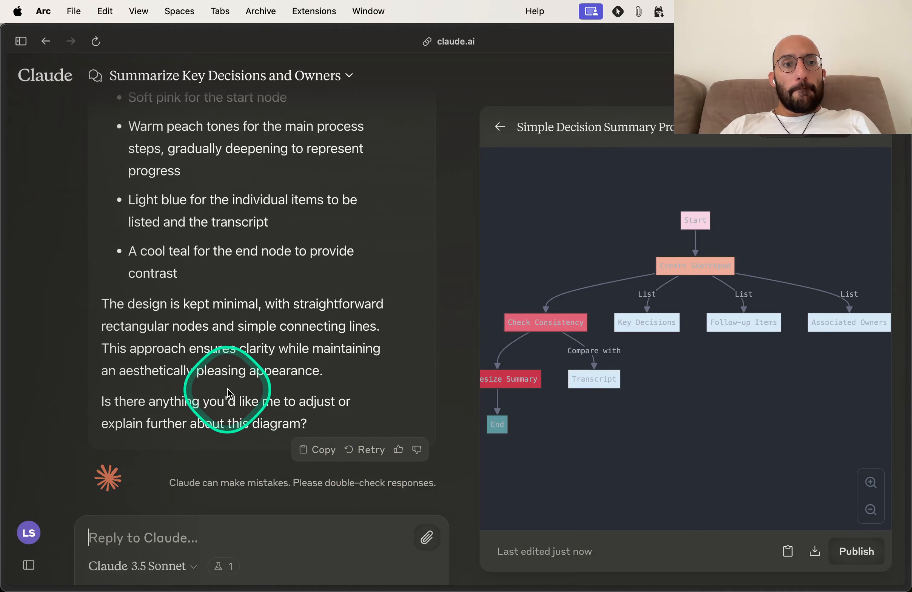
- Switch to the Obsidian checklist note and mark "Diagram from pieces of text" as done
key(super+Tab)
key(super+Tab)
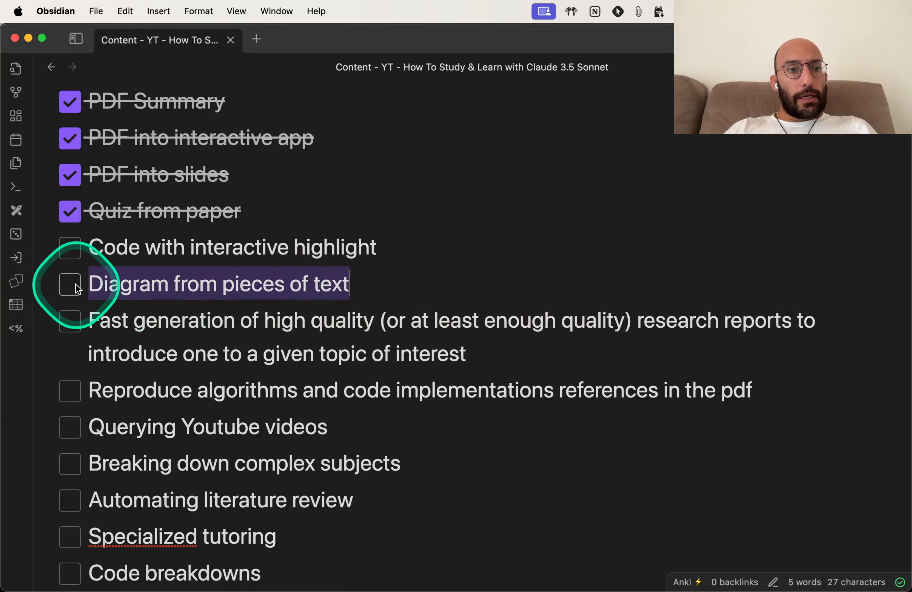
click(77, 288)
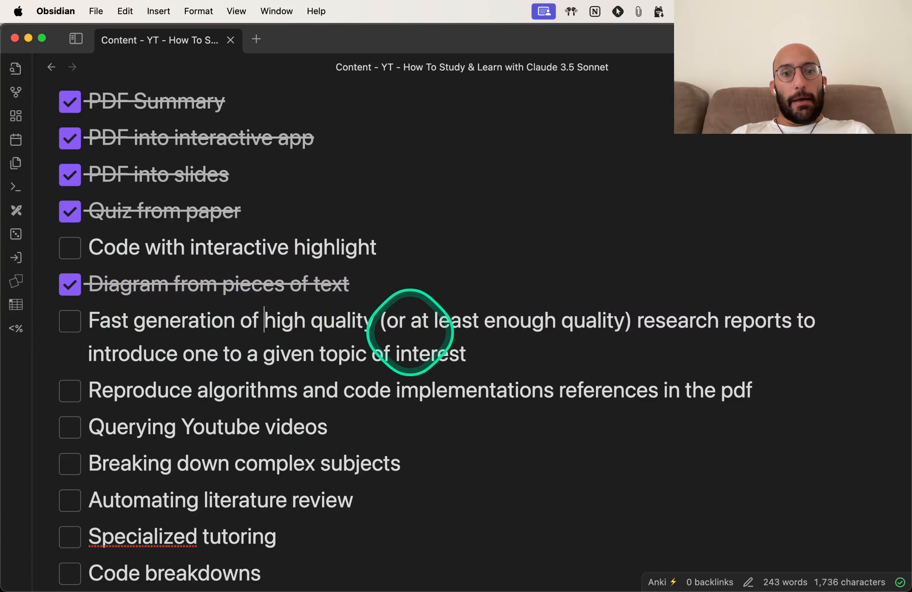
- Highlight the "Fast generation of high quality" research reports item and look through the remaining unchecked study ideas
key(super+Left)
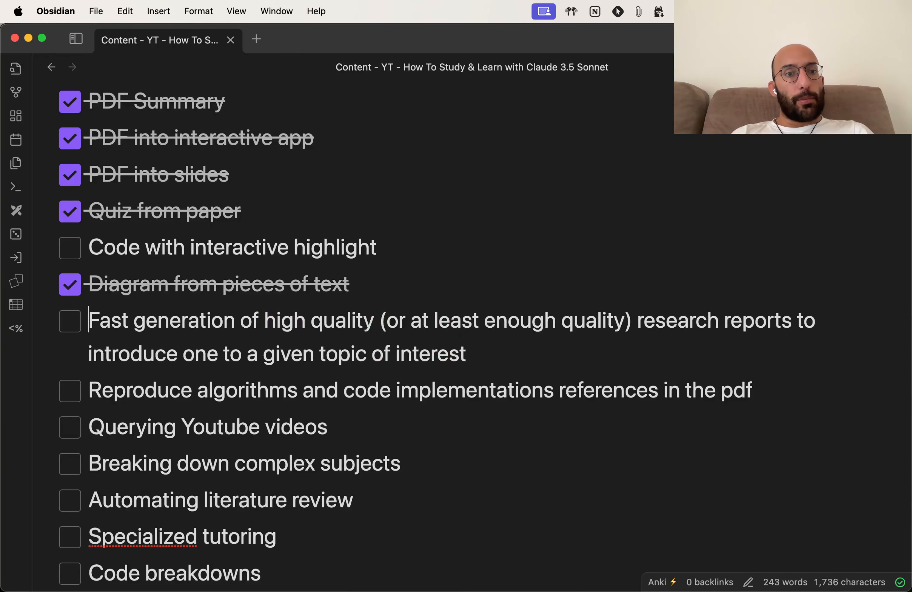
key(shift+Down)
key(super+shift+Right)
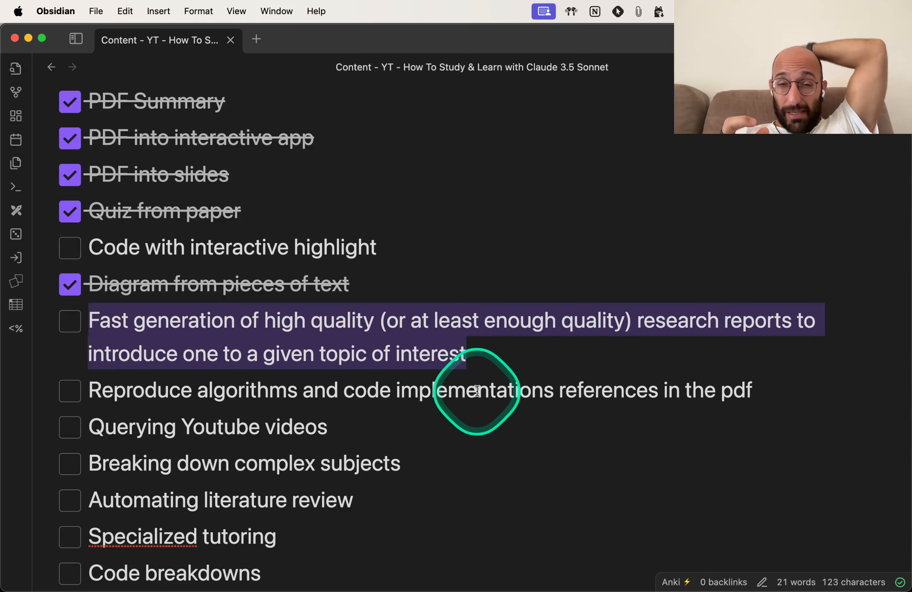
key(Down)
key(super+Right)
scroll(431, 483, down, 3)
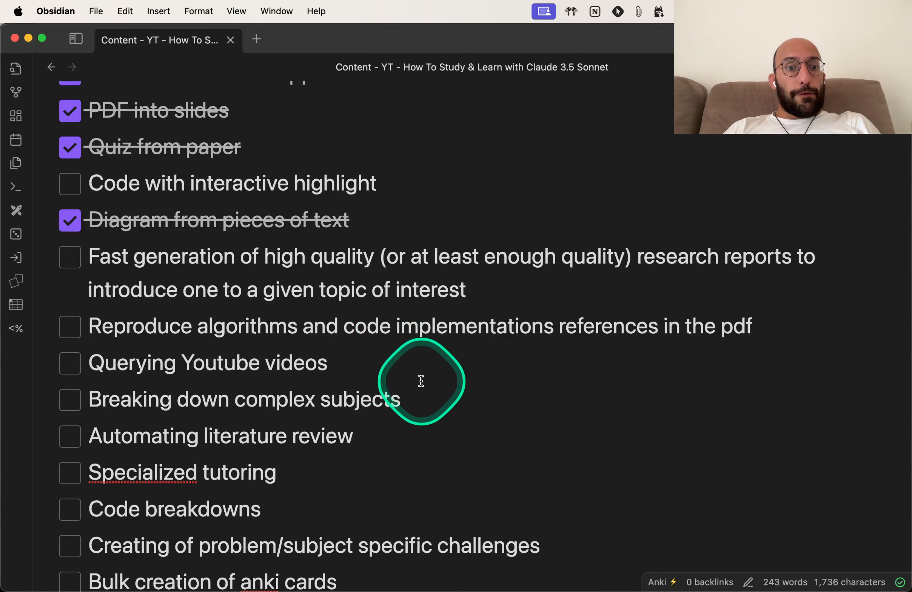
scroll(420, 381, down, 2)
scroll(421, 381, down, 2)
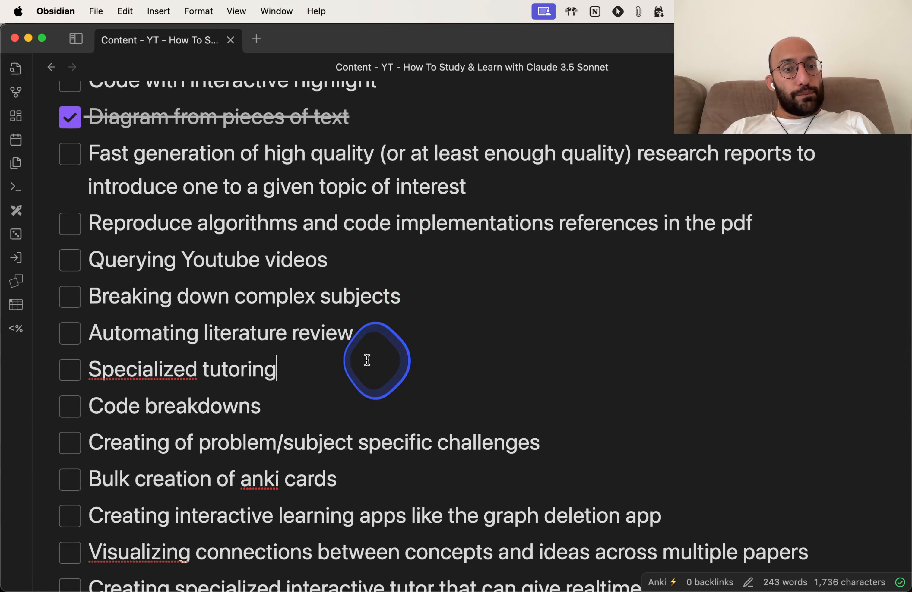
scroll(403, 412, down, 1)
scroll(402, 413, down, 2)
- Glance back at the Claude chat, then highlight the "Creating interactive learning apps like the graph deletion app" item in the Obsidian checklist
key(super+Tab)
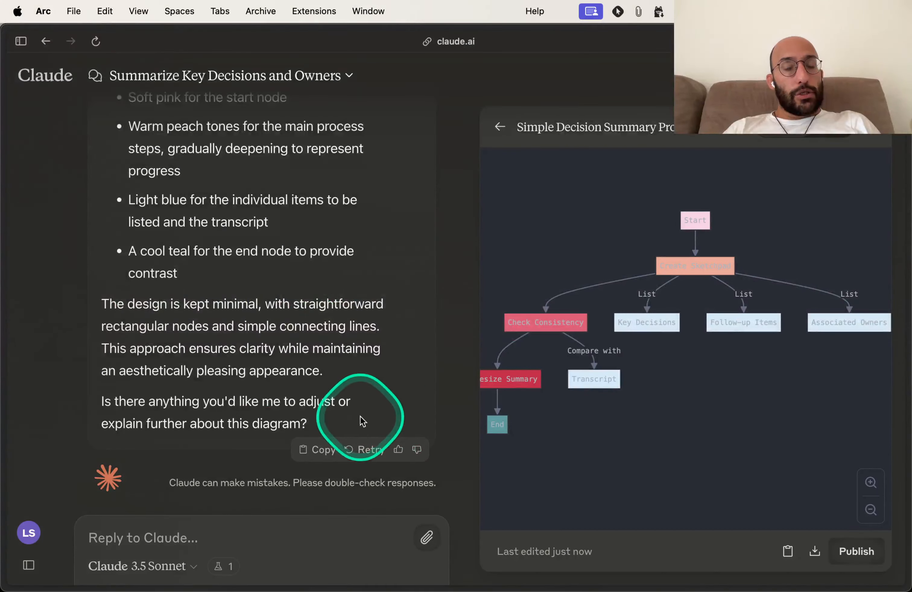
scroll(348, 384, up, 10)
scroll(348, 384, down, 10)
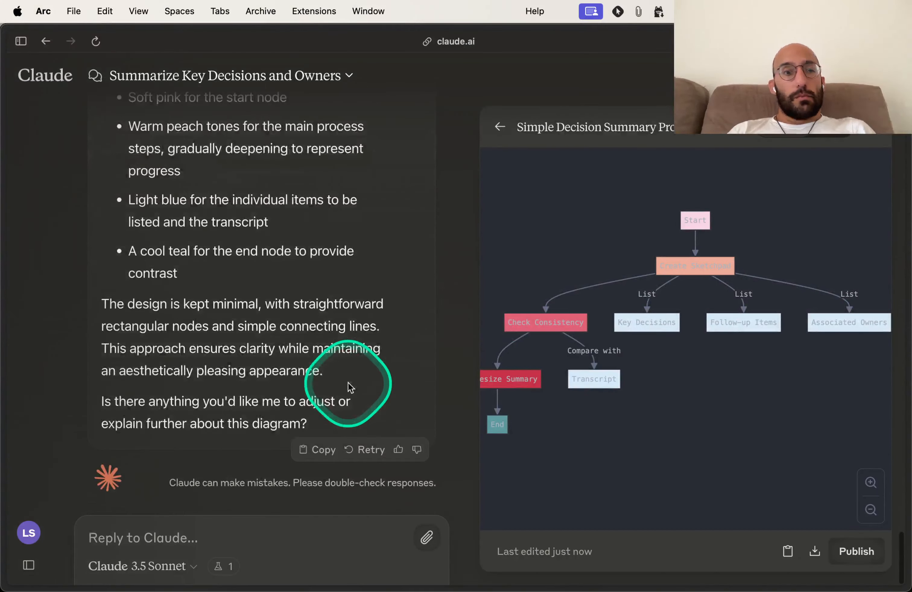
key(super+Tab)
scroll(336, 370, down, 1)
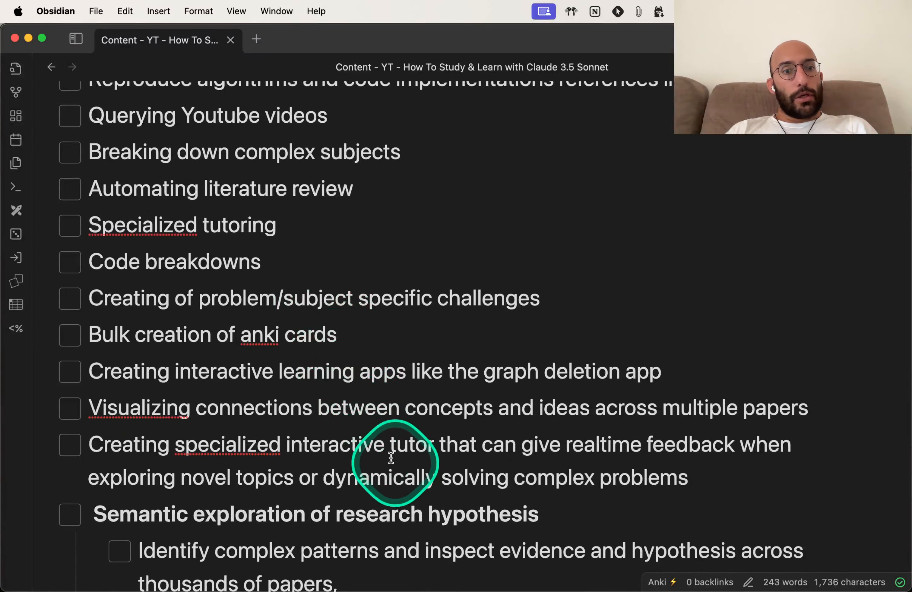
click(273, 403)
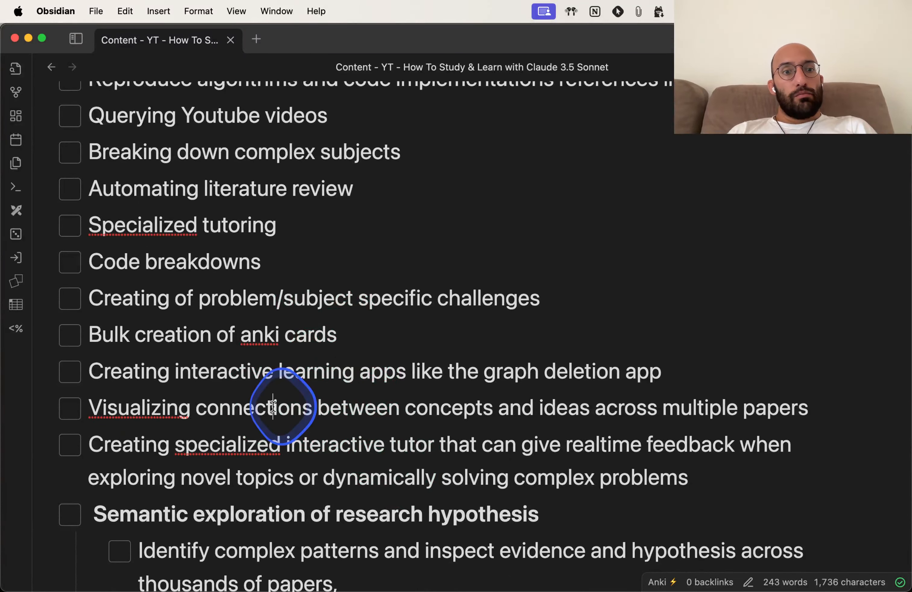
click(352, 371)
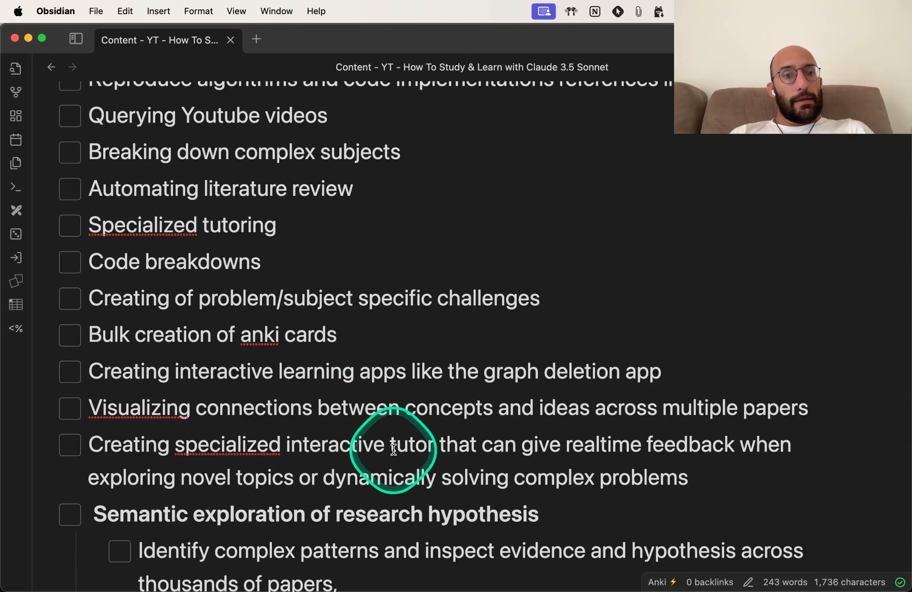
key(super+a)
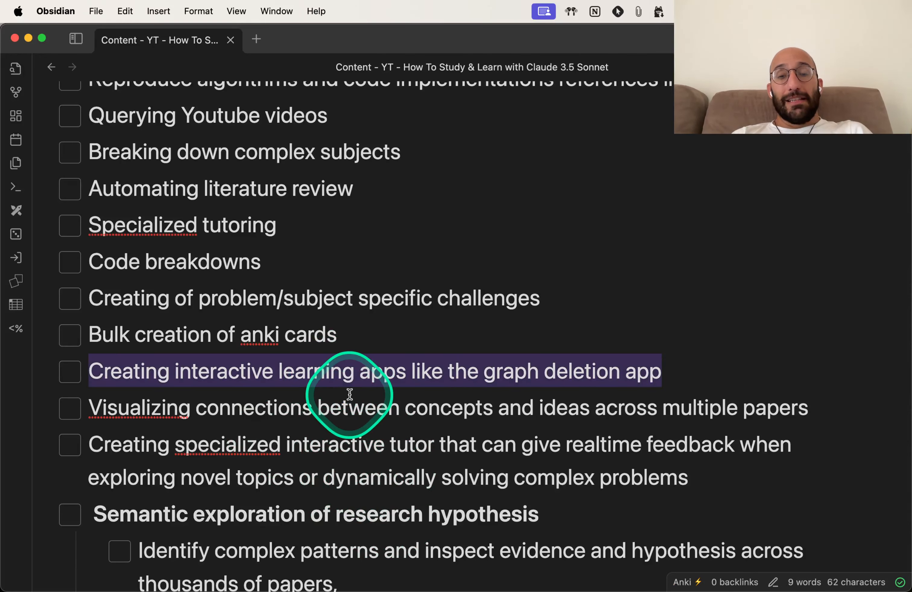
- Switch to attention-paper.pdf in Preview and capture a screenshot of Figure 1, the Transformer model architecture, with its caption
key(super+Tab)
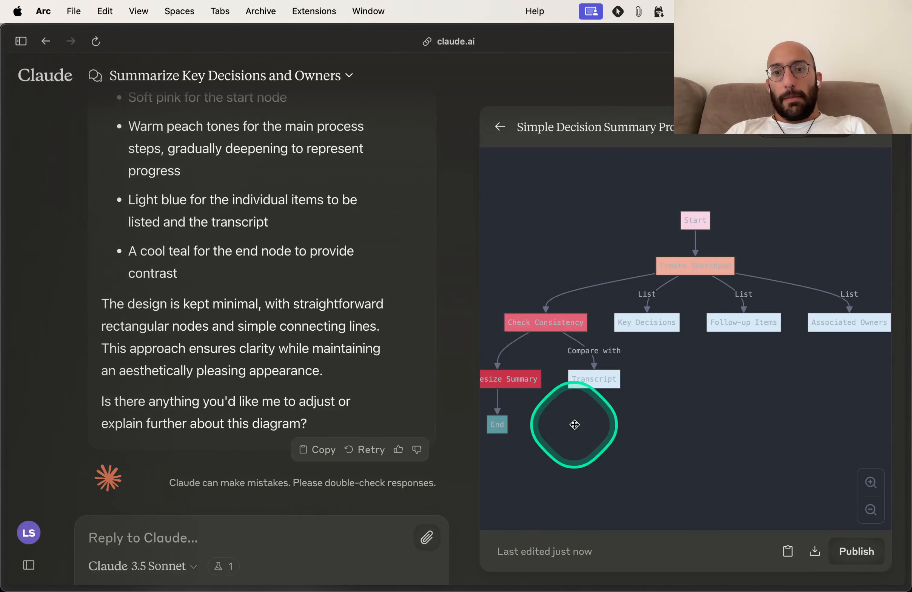
scroll(719, 426, down, 3)
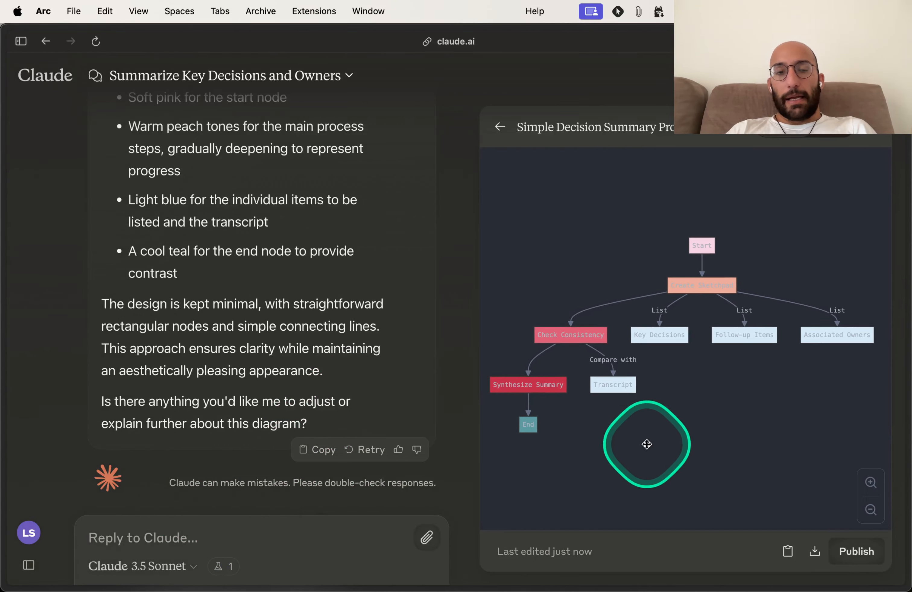
key(super+Tab)
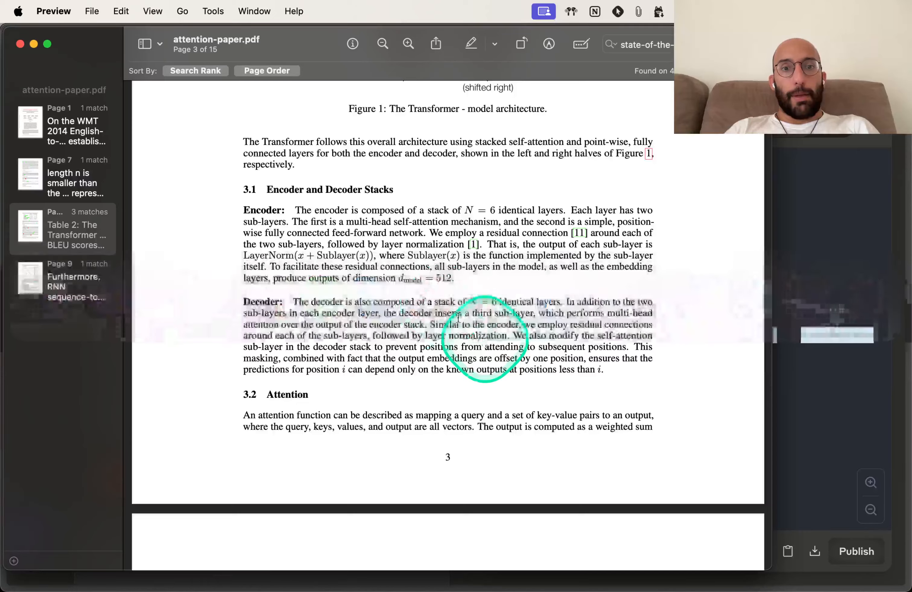
scroll(423, 292, up, 10)
scroll(387, 270, down, 2)
key(super+shift+4)
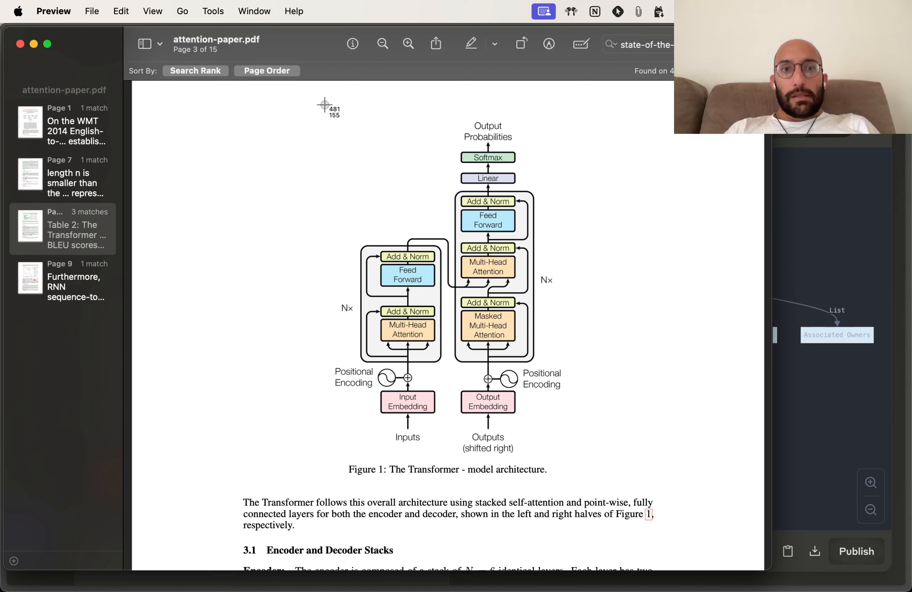
drag(325, 105, 574, 496)
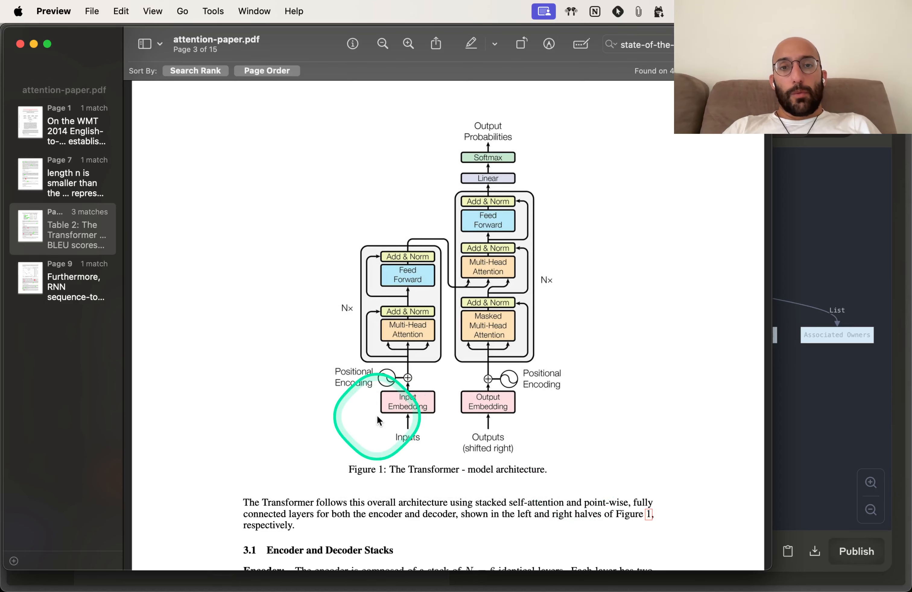
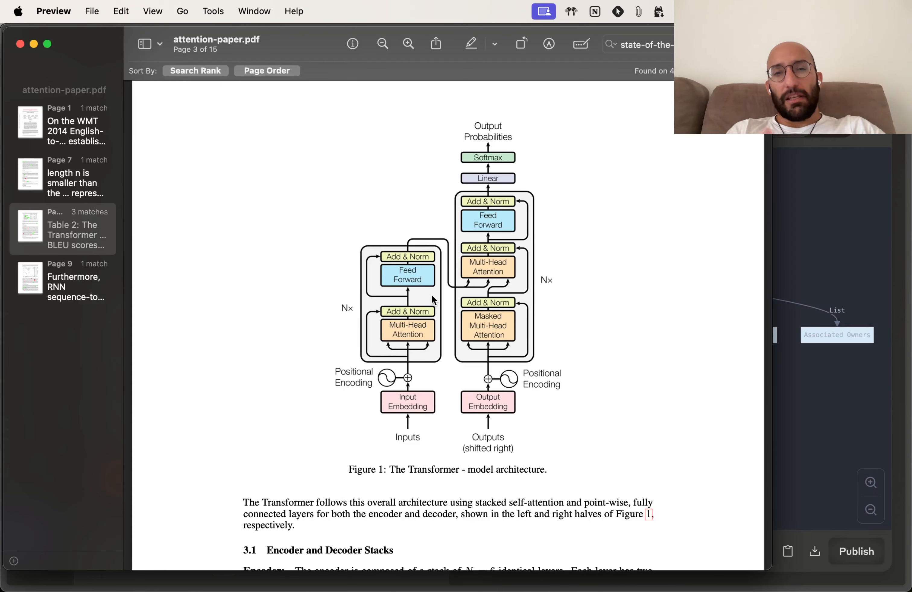
drag(431, 295, 421, 297)
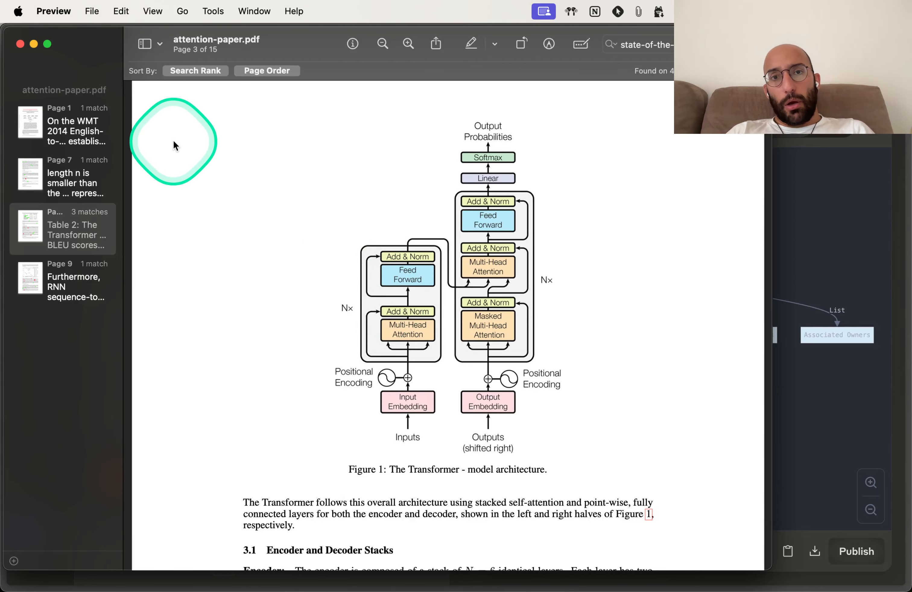
- In the Claude chat, request a simple graph deletion app with image upload, black rectangles over parts, a one-rectangle-at-a-time "Test" and a final score
key(super+Tab)
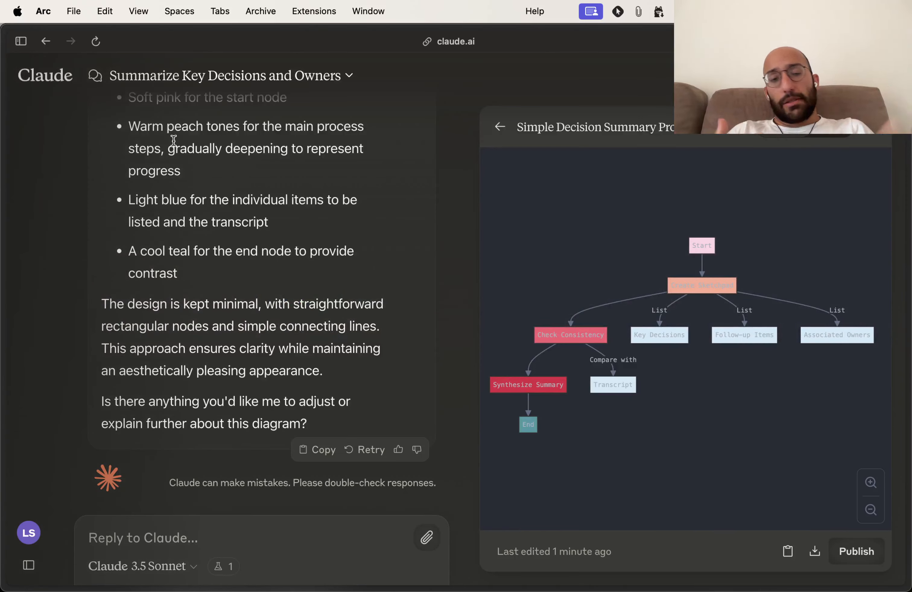
click(336, 534)
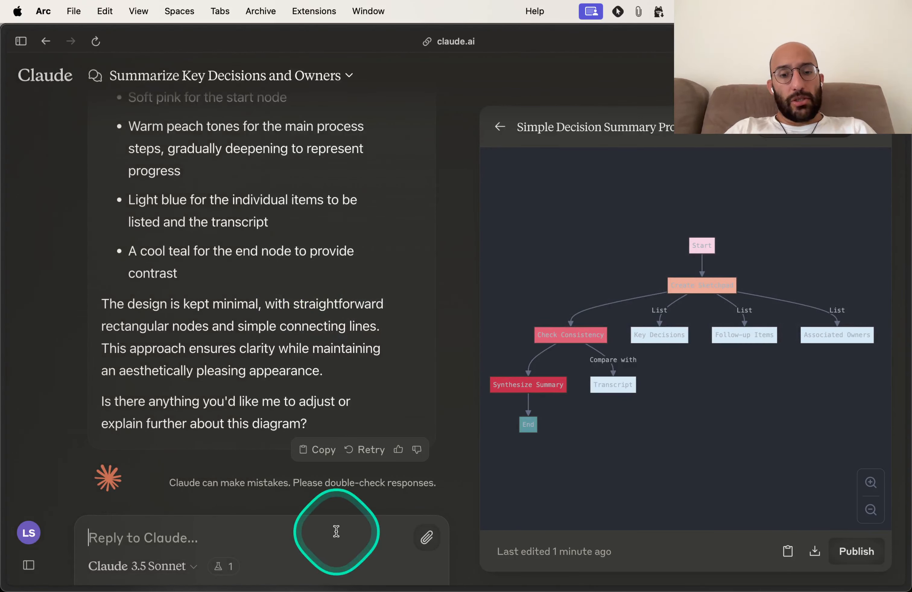
text(Create )
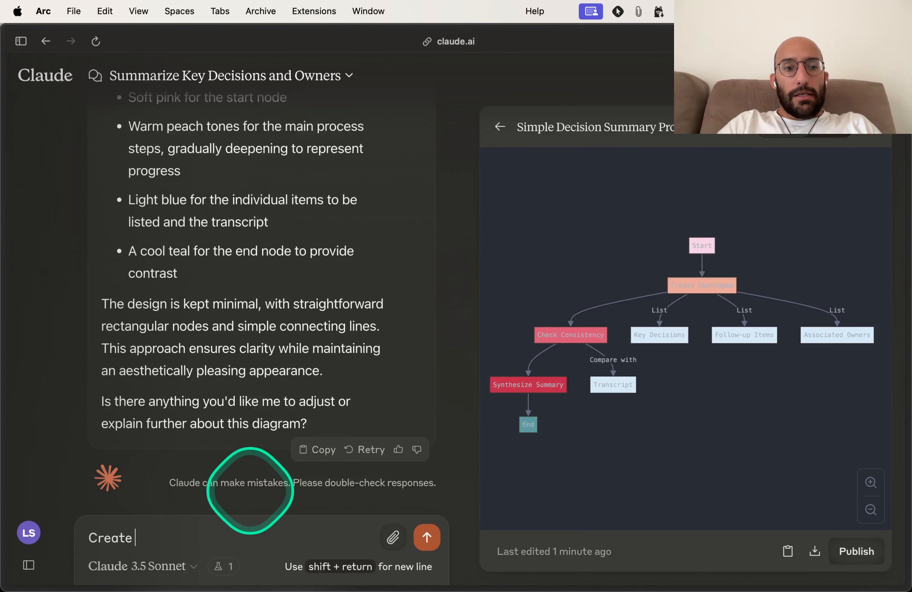
text(a simple graph deletio)
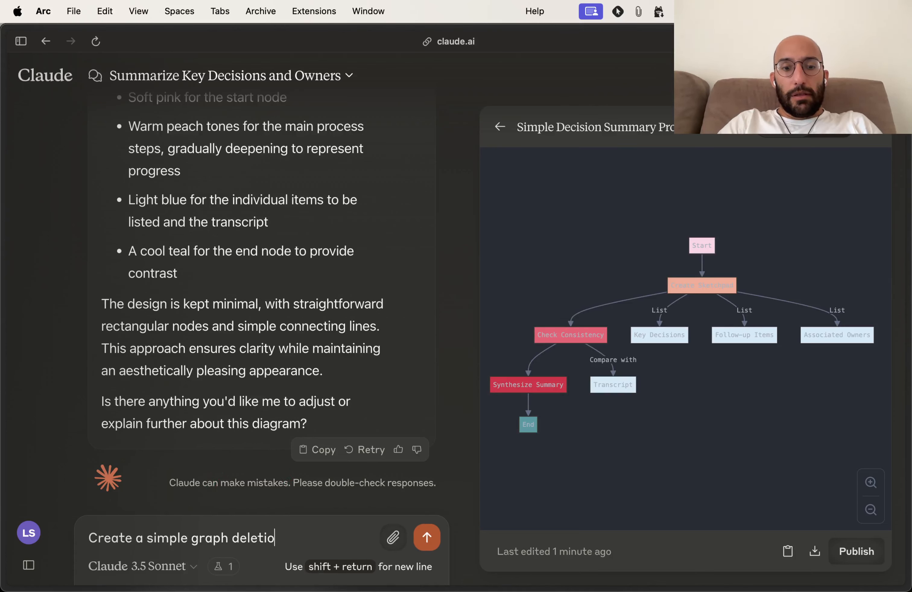
text(n app that )
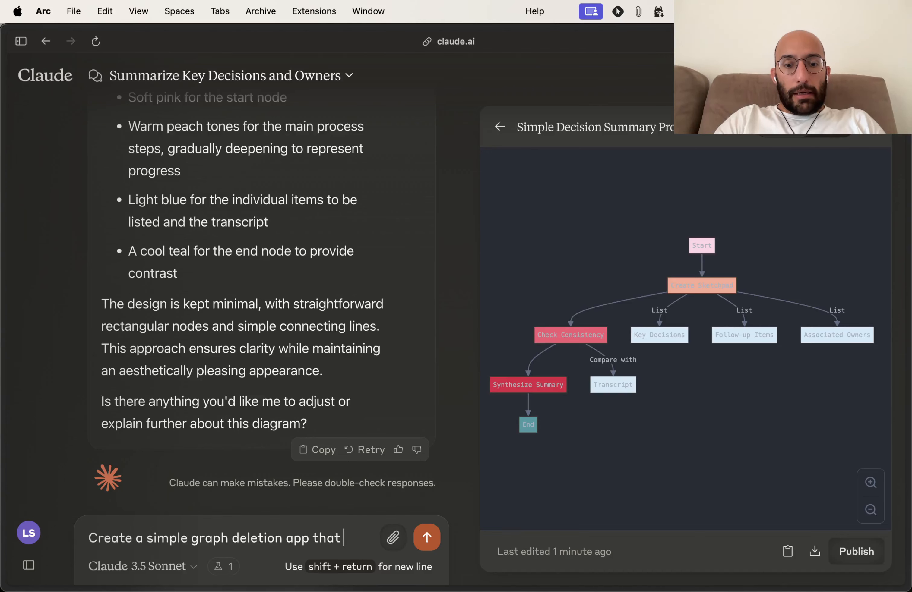
text(allows the user to upload an image,)
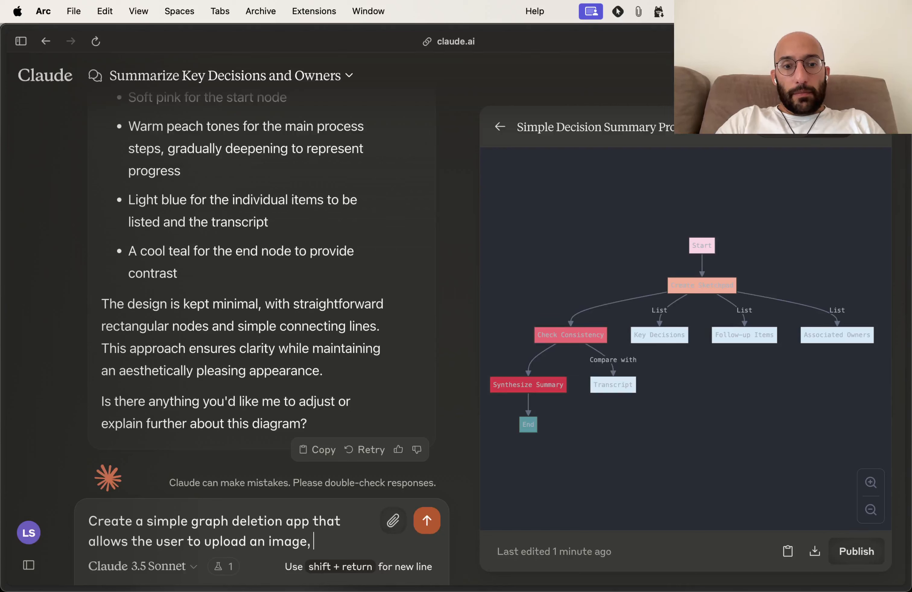
text( and then cr)
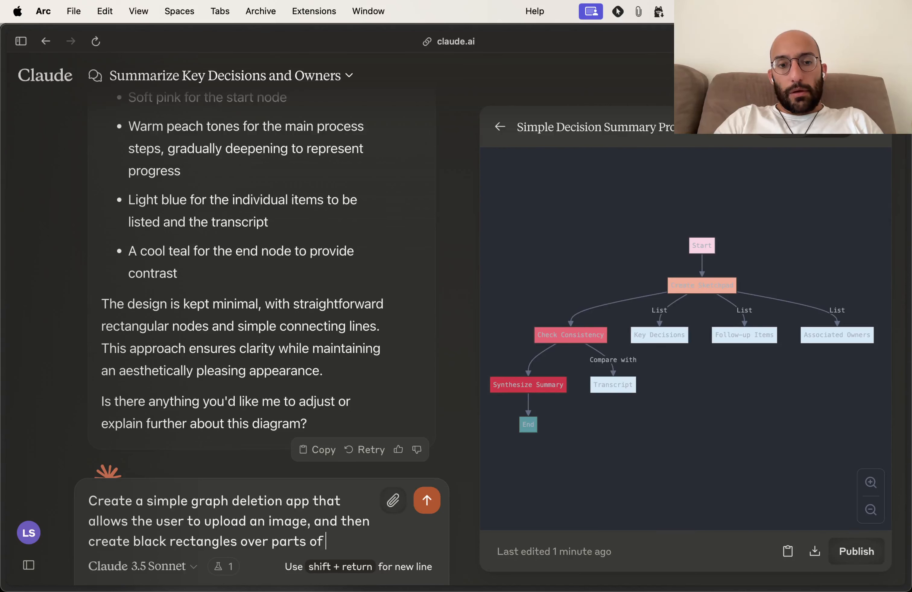
text(mage and then click on "Test" to test onesel)
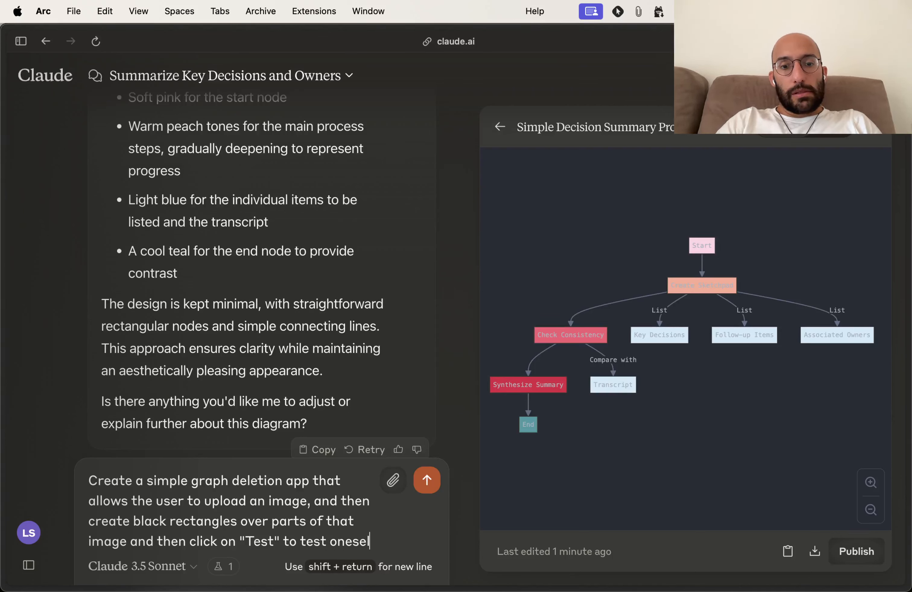
text(f one rectangle at a time)
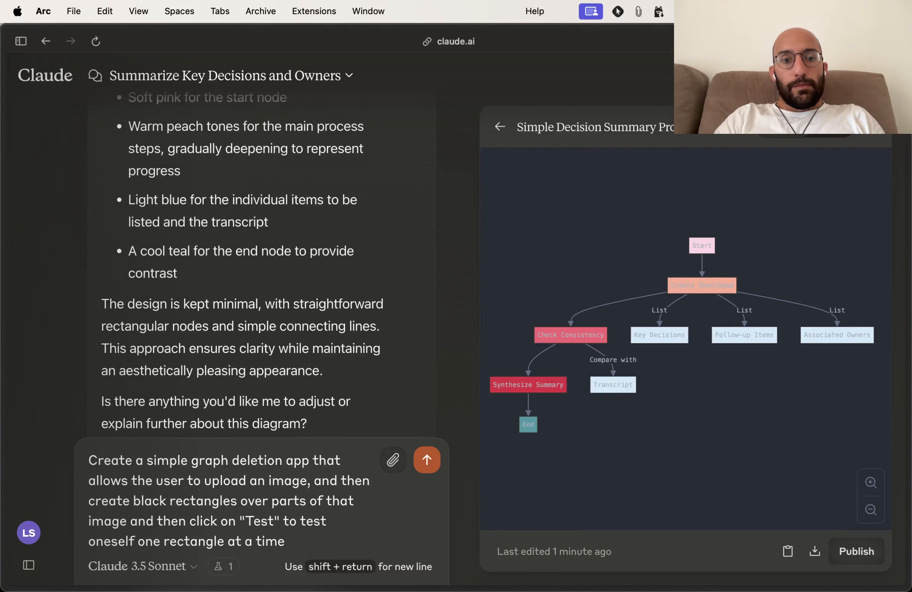
text( a score at the end.)
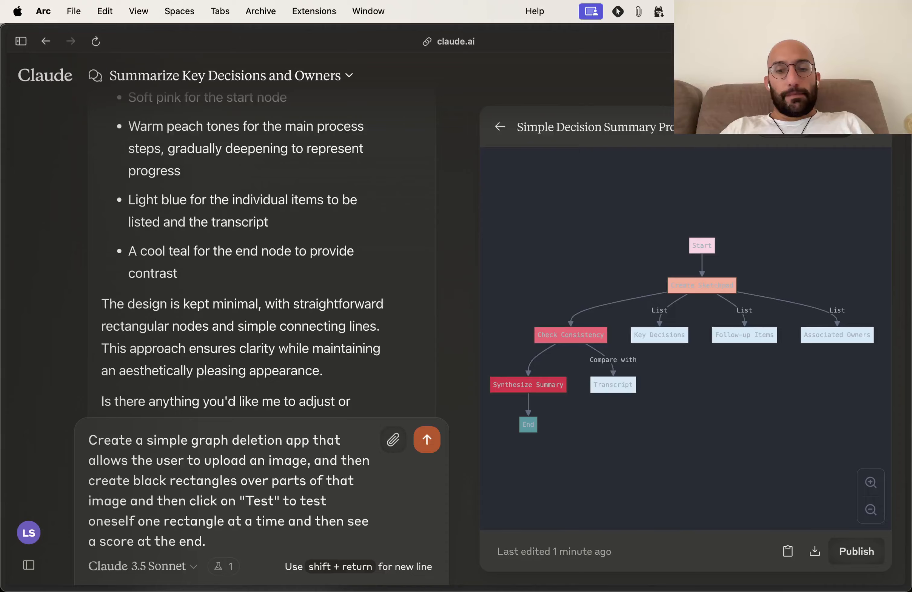
key(Return)
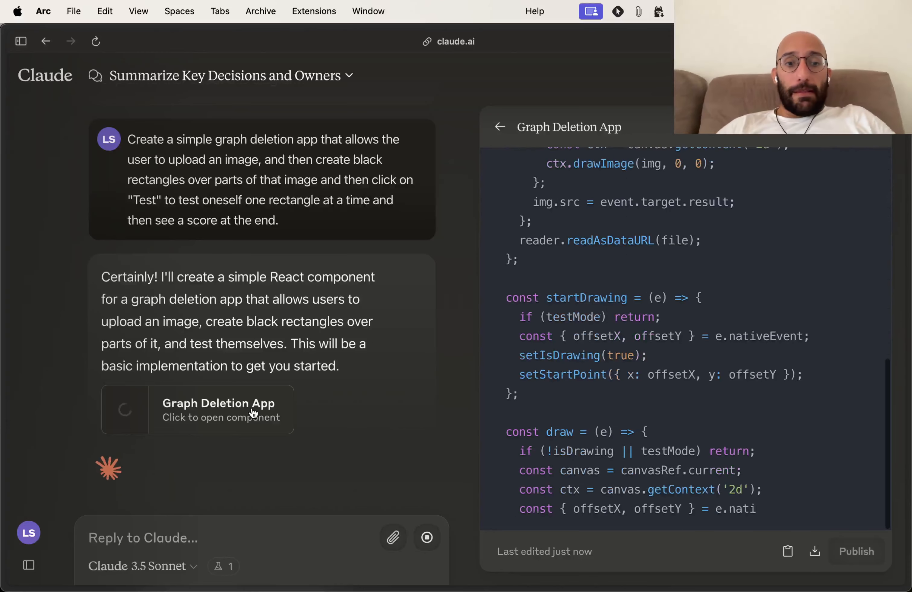
- Copy the application error message from the Graph Deletion App preview
click(300, 370)
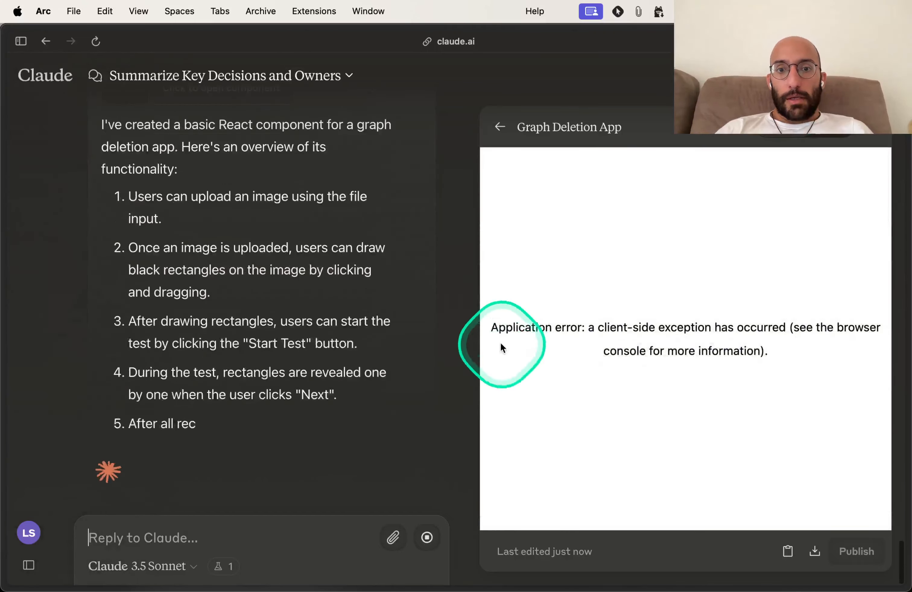
drag(488, 328, 782, 359)
key(super+c)
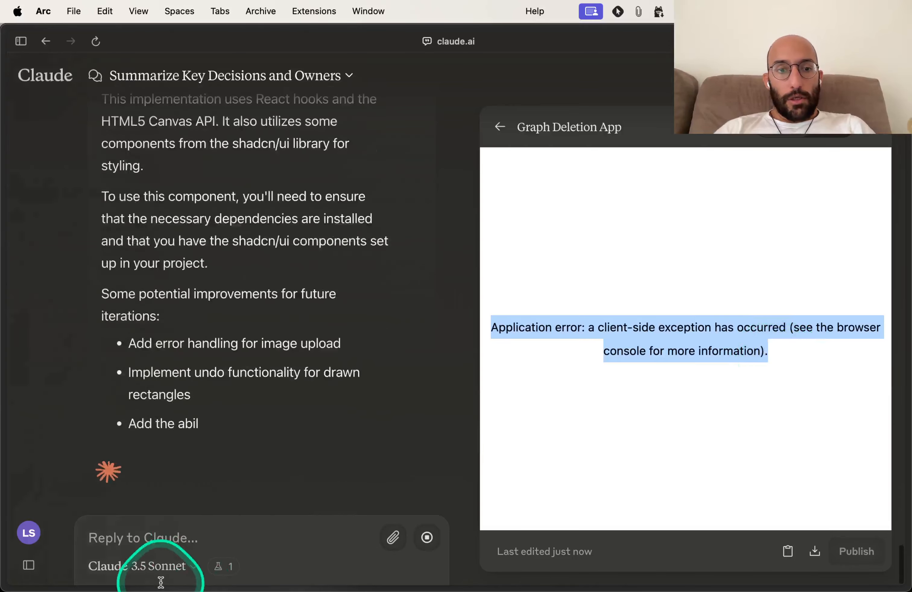
- Paste the copied client-side exception message into the Claude chat and send it to get a working version of the app
click(200, 535)
key(super+v)
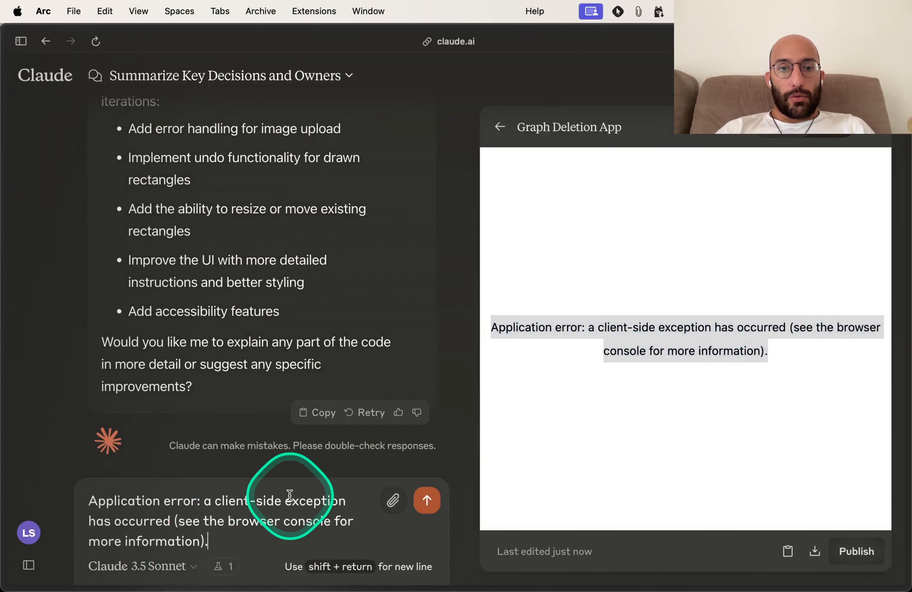
key(Return)
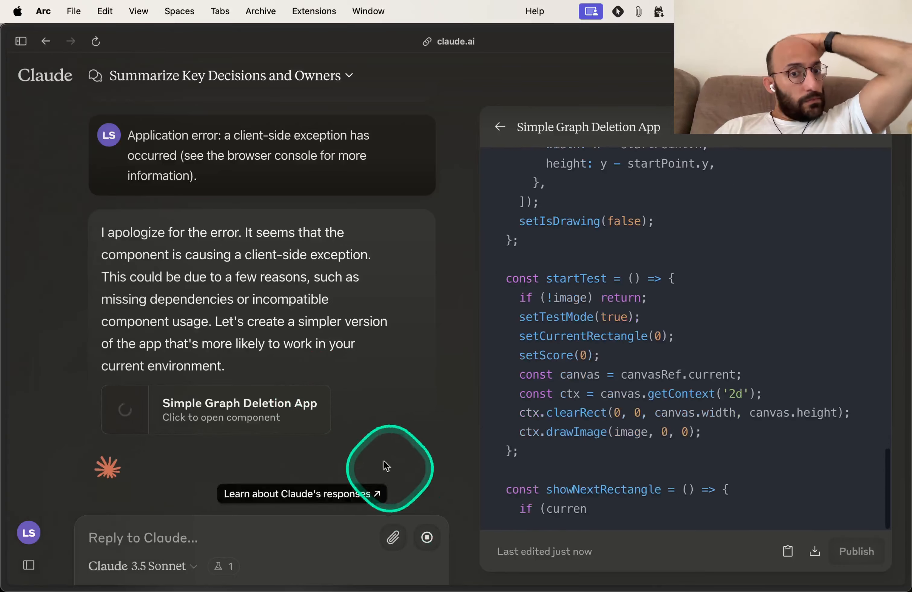
mouse_move(102, 231)
mouse_down()
mouse_move(133, 246)
mouse_move(251, 374)
mouse_move(208, 367)
mouse_move(103, 231)
mouse_up()
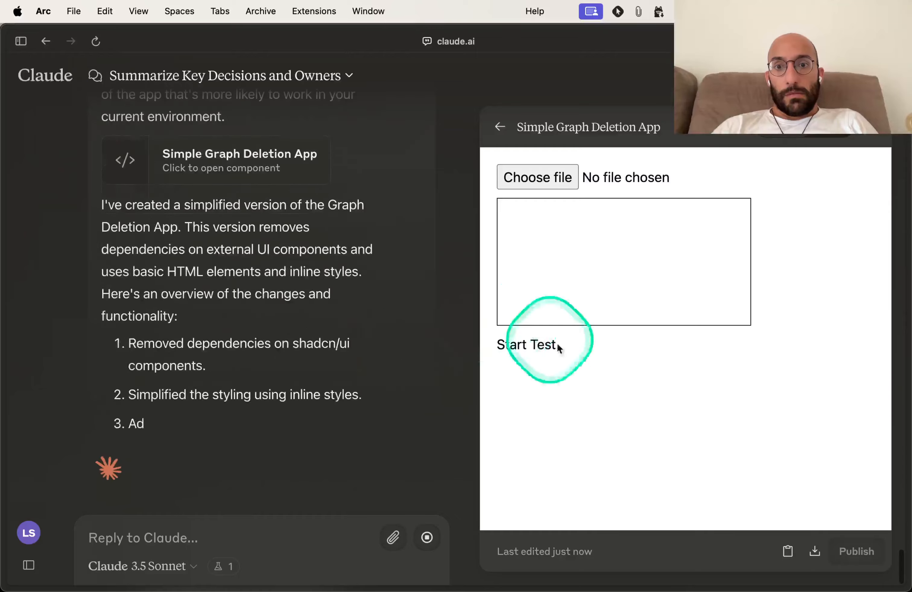
- Upload image-app-graph-deletion-test.webp into the Simple Graph Deletion App preview
click(545, 179)
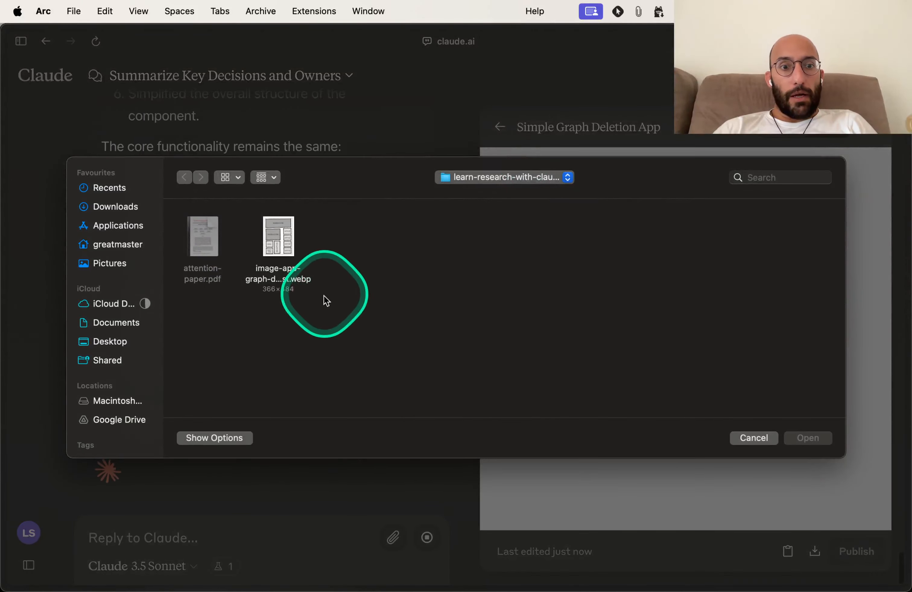
double_click(273, 265)
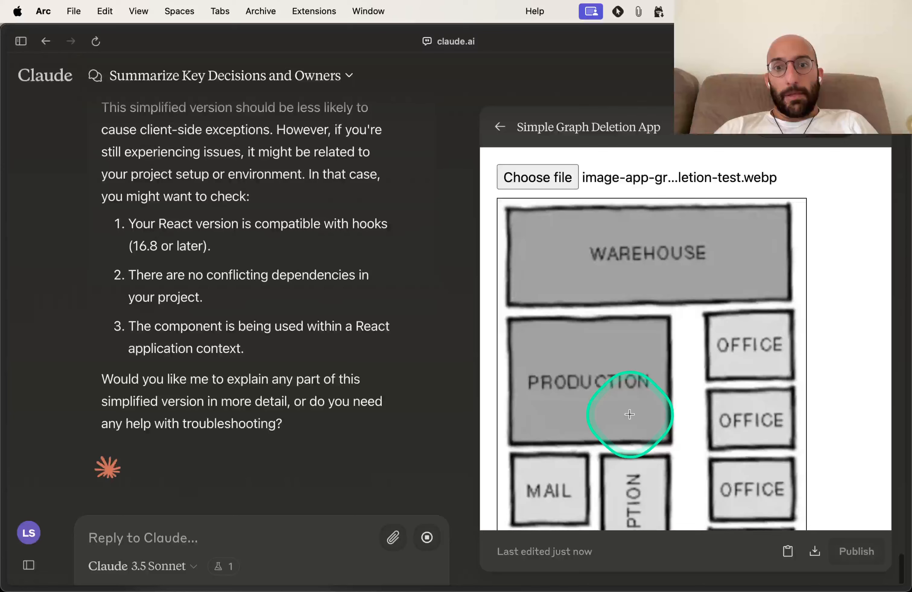
scroll(727, 392, down, 3)
scroll(642, 379, up, 5)
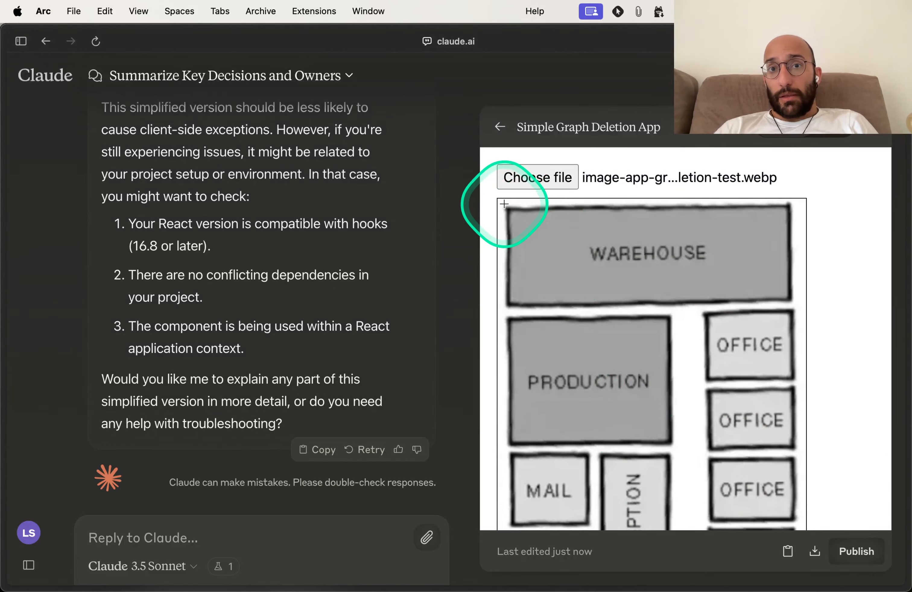
- Draw black rectangles over the WAREHOUSE block, the uppermost OFFICE block and the PRODUCTION block of the floor plan
drag(504, 204, 794, 306)
drag(705, 314, 799, 377)
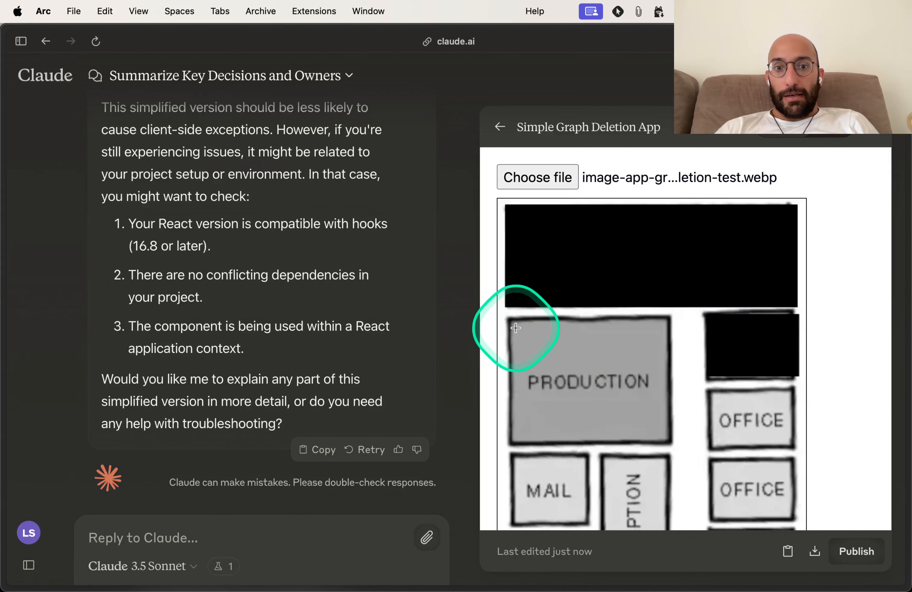
drag(509, 320, 681, 448)
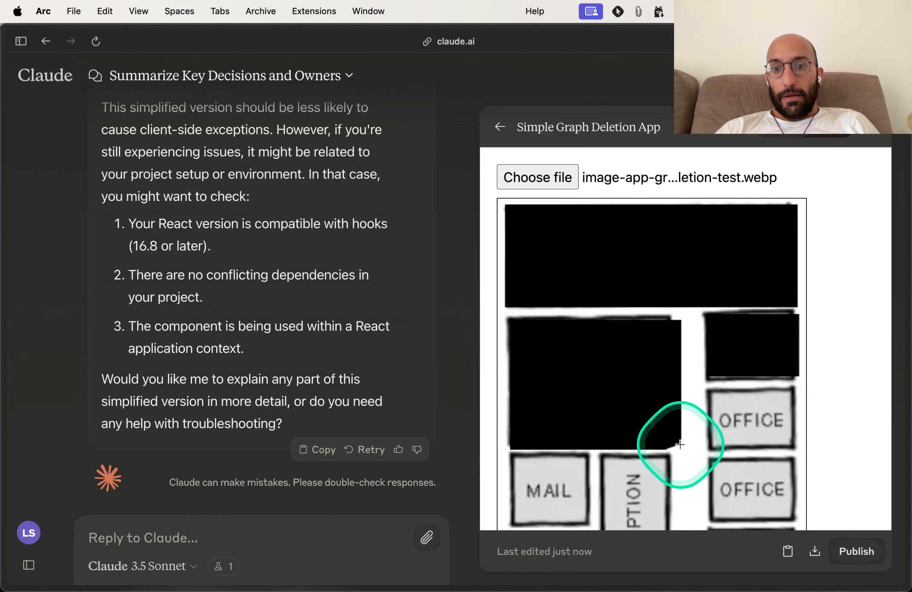
scroll(654, 404, down, 3)
scroll(641, 381, up, 3)
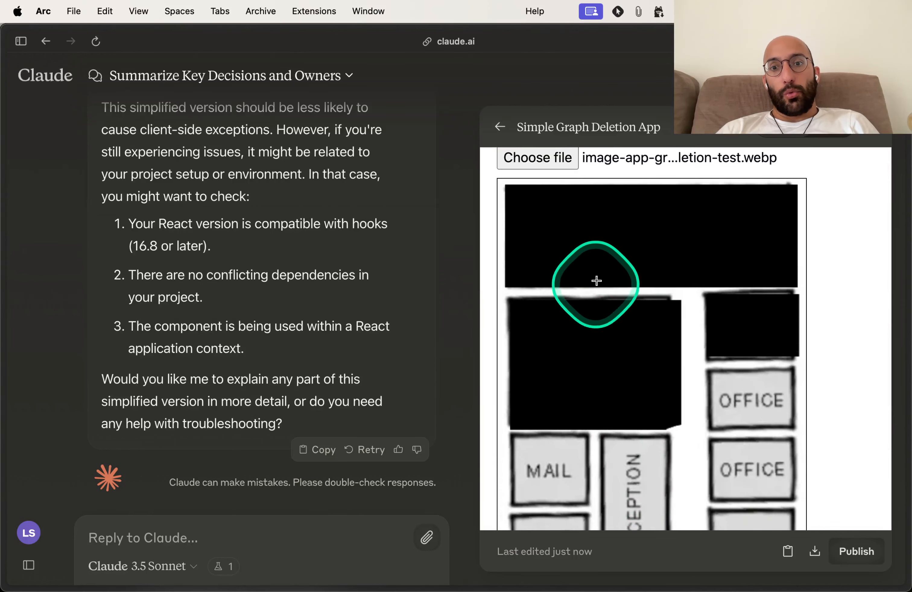
- Start the test in the app preview, advance through all three rectangles and check how the image is displayed
scroll(683, 343, down, 3)
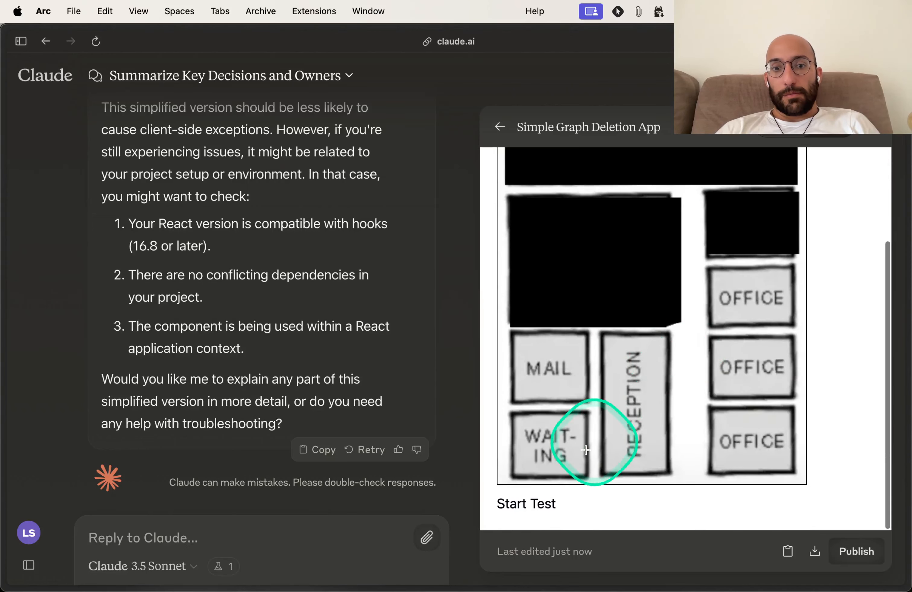
click(534, 507)
scroll(561, 477, up, 3)
scroll(608, 408, down, 3)
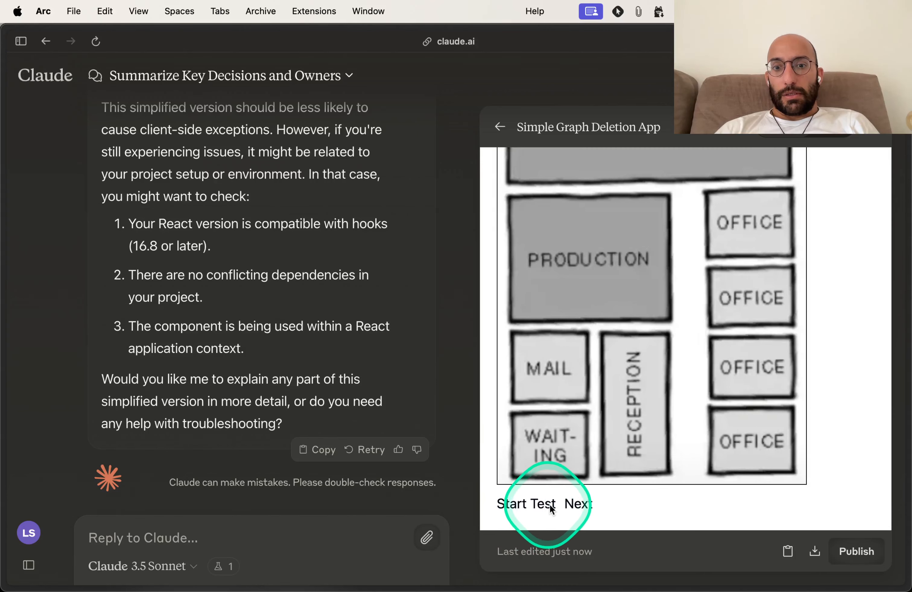
click(528, 507)
click(579, 511)
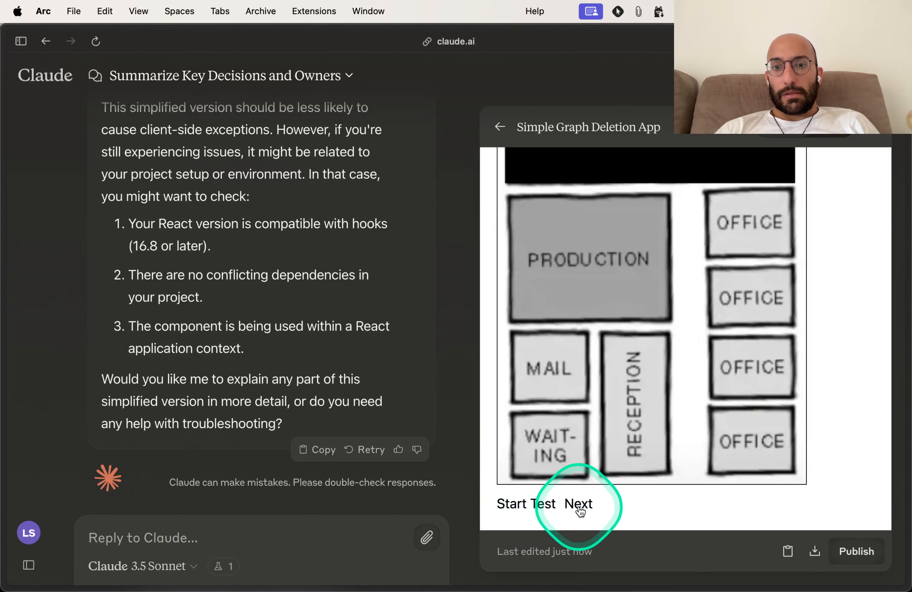
click(580, 511)
click(580, 511)
scroll(575, 462, up, 4)
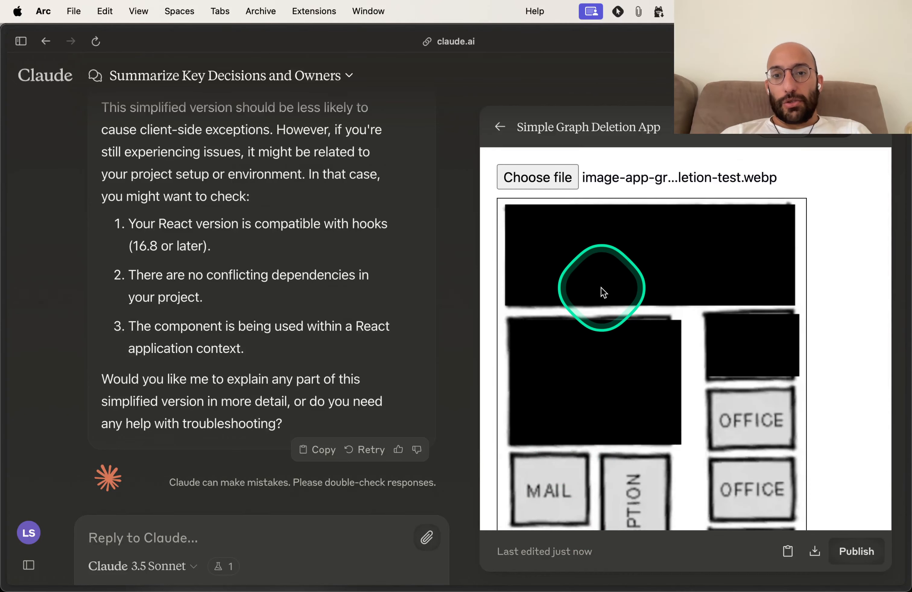
scroll(602, 288, down, 4)
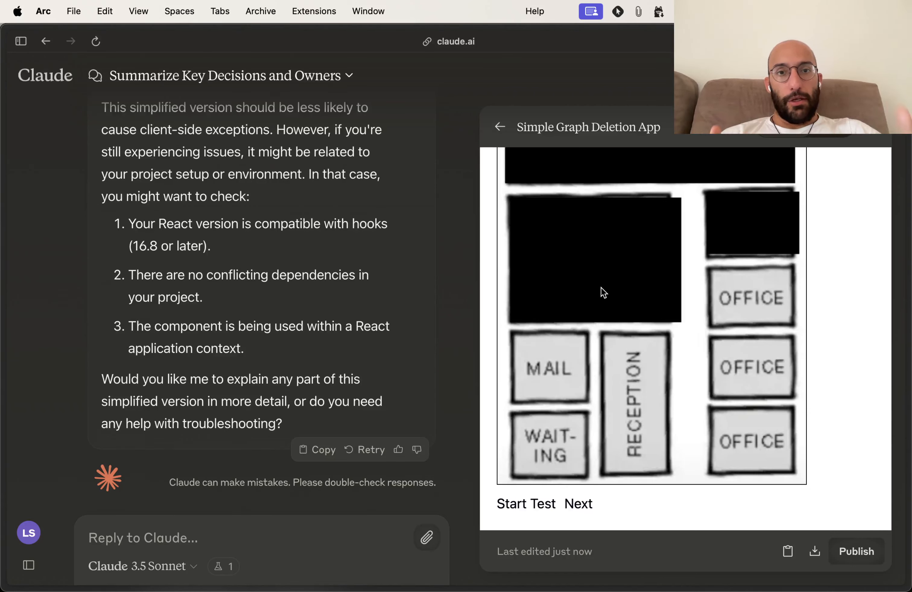
scroll(589, 273, up, 4)
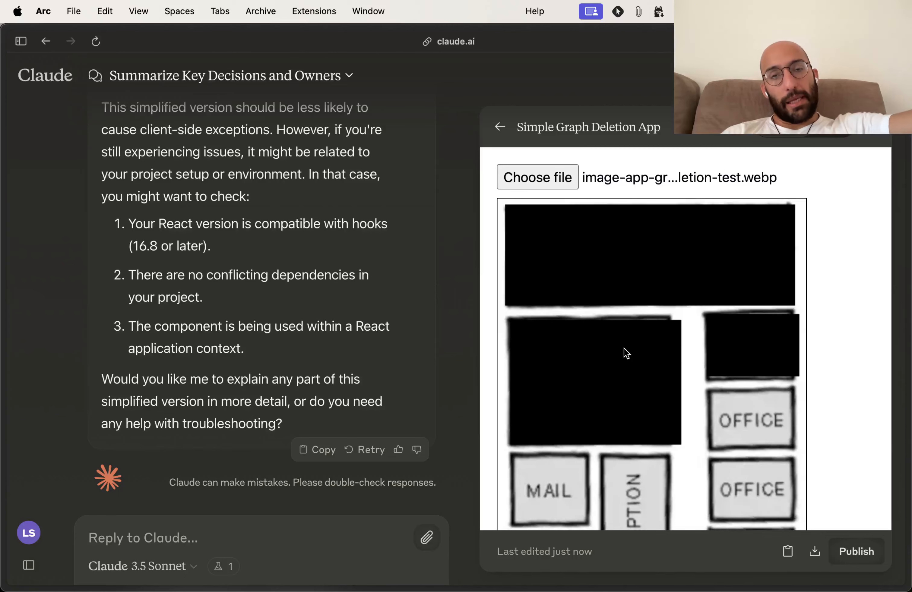
- In the Claude reply, write that the test feature shows the original image and that "Next" shows the rectangles one at a time overlayed
click(266, 541)
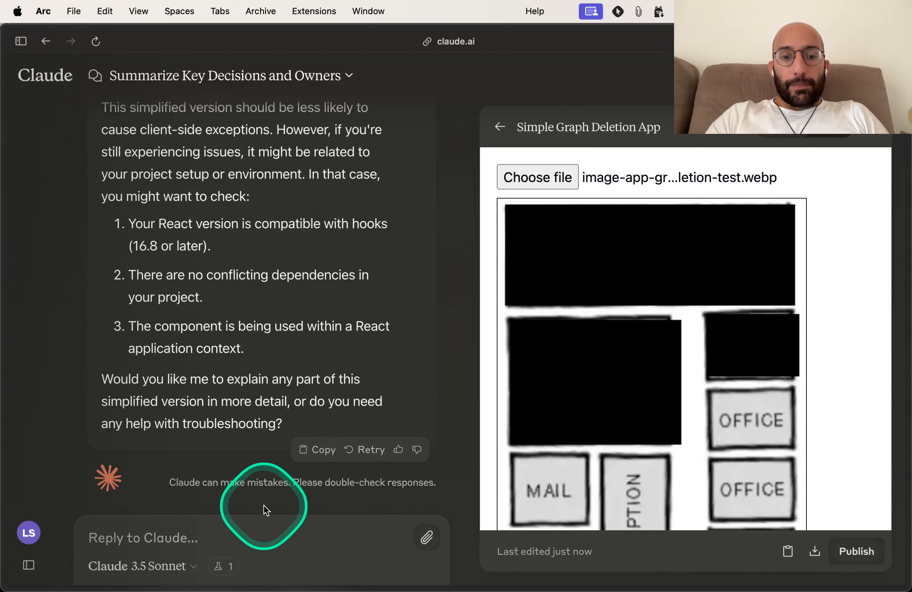
text(Right now, the test feature shows the origi)
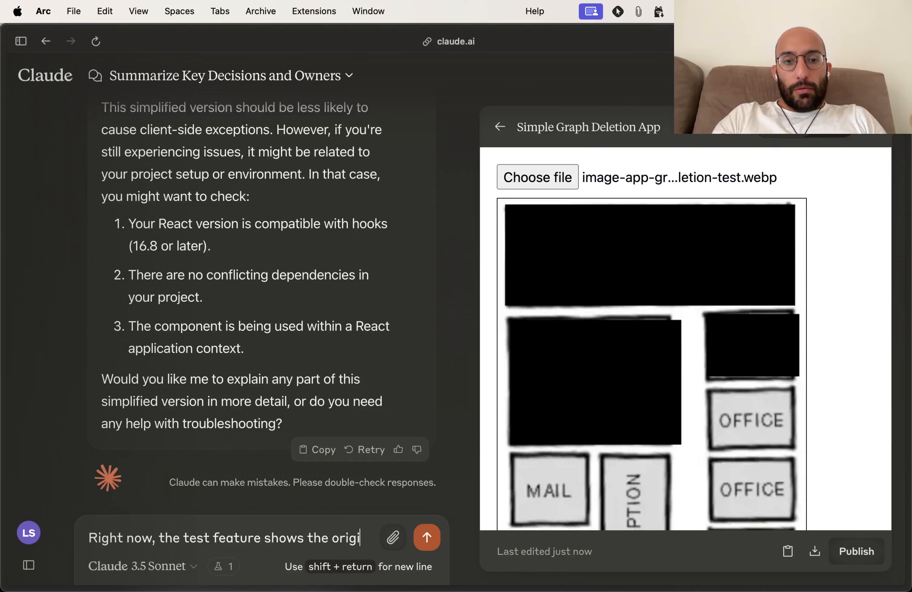
text(nal image and when the suer click)
key(Left)
key(Left)
key(Left)
key(Left)
key(Left)
key(Left)
key(alt+shift+Left)
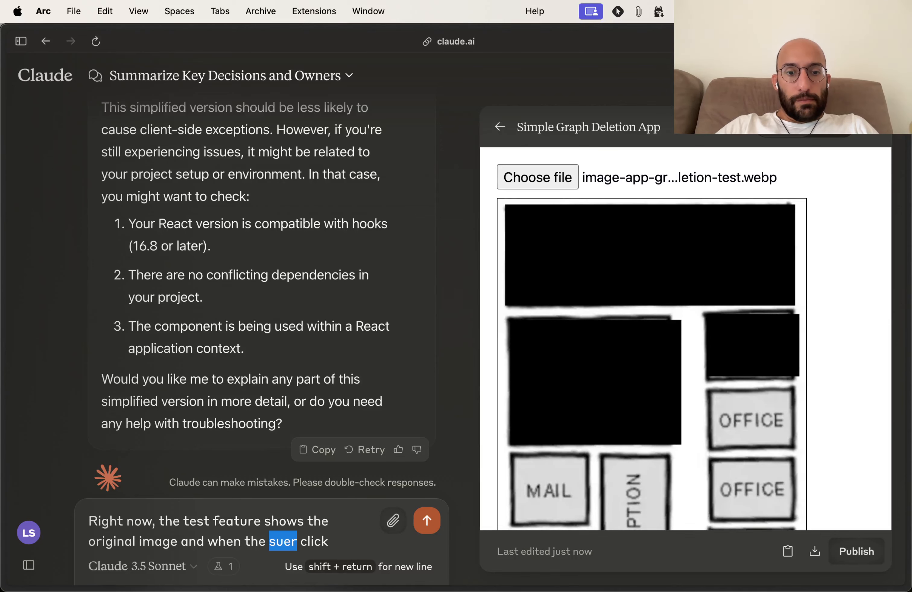
text(user click)
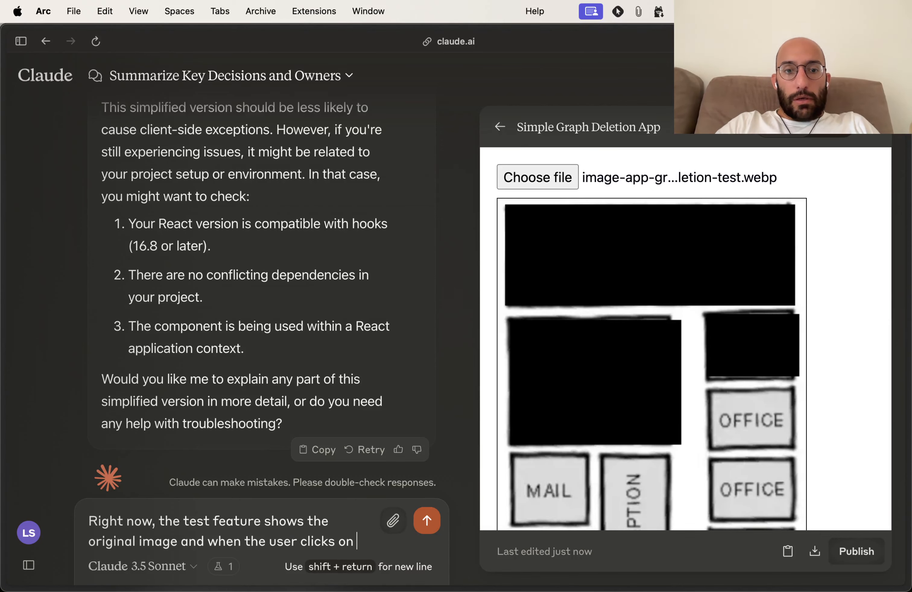
text(s on "Next" t)
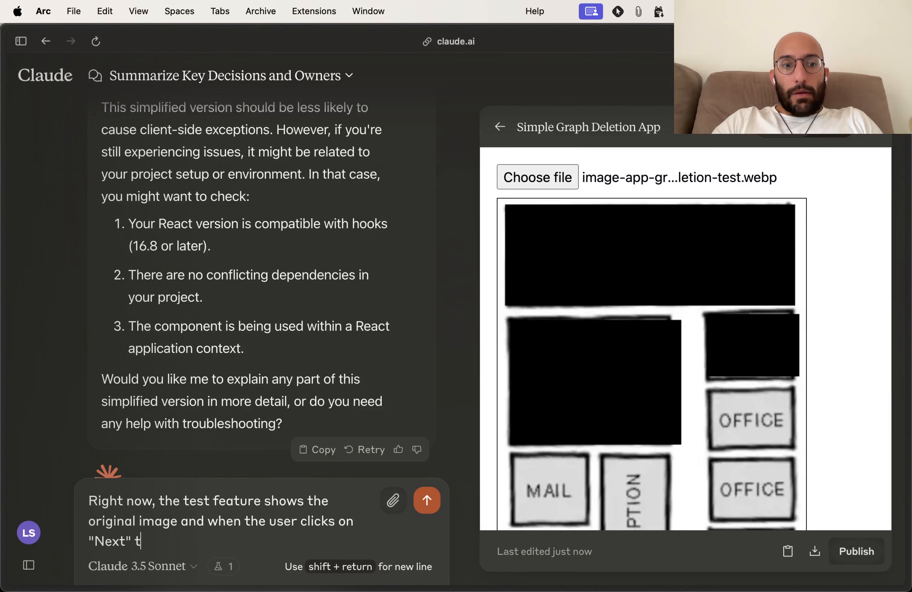
text(he rectangles are)
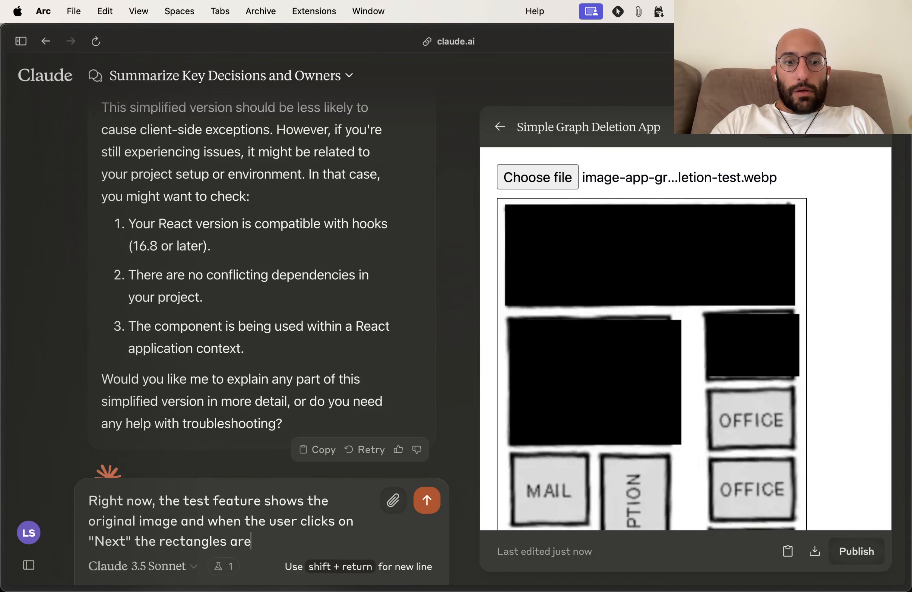
text( shown one at a ti)
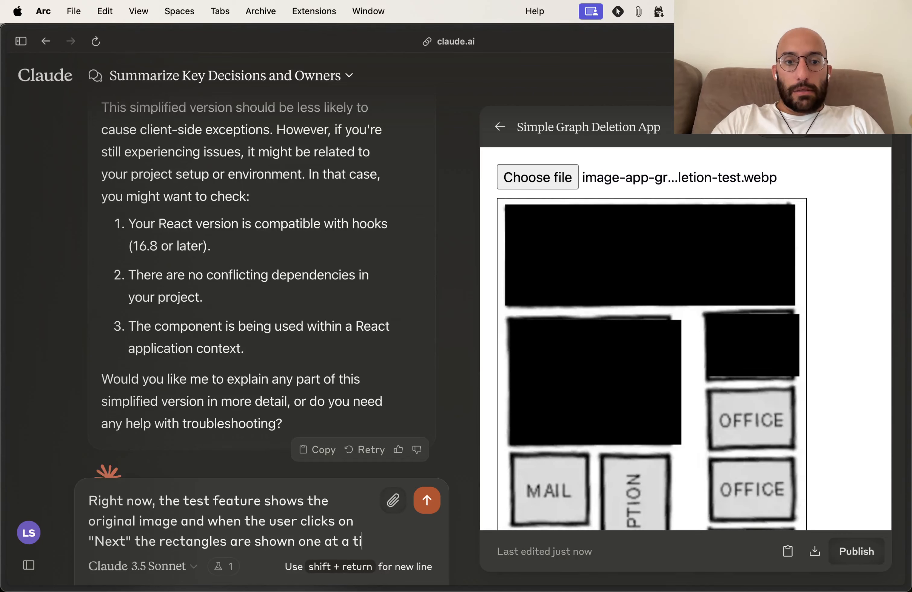
text(me)
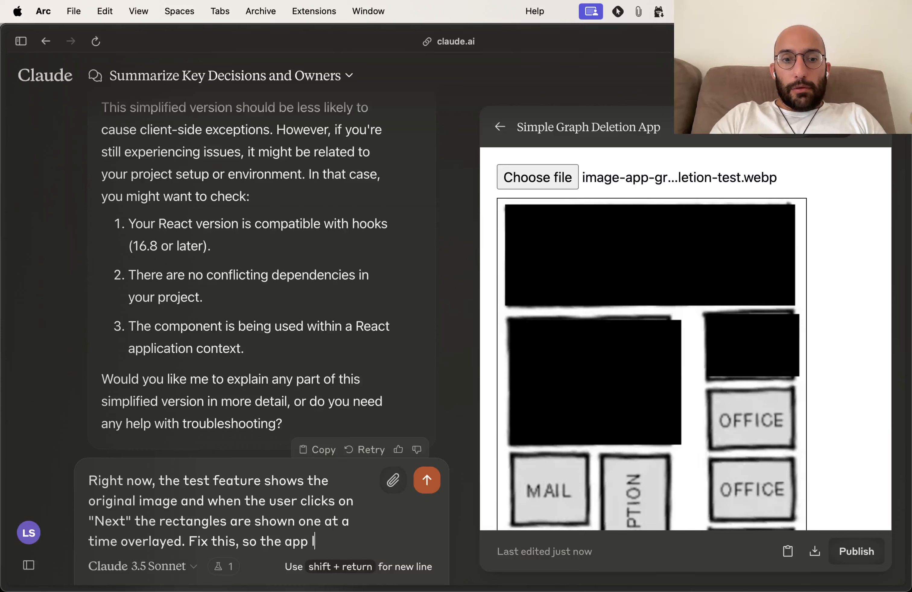
- Continue the reply by asking for a more aesthetically pleasing app and a test feature that displays the image with one of the rectangles
text(t )
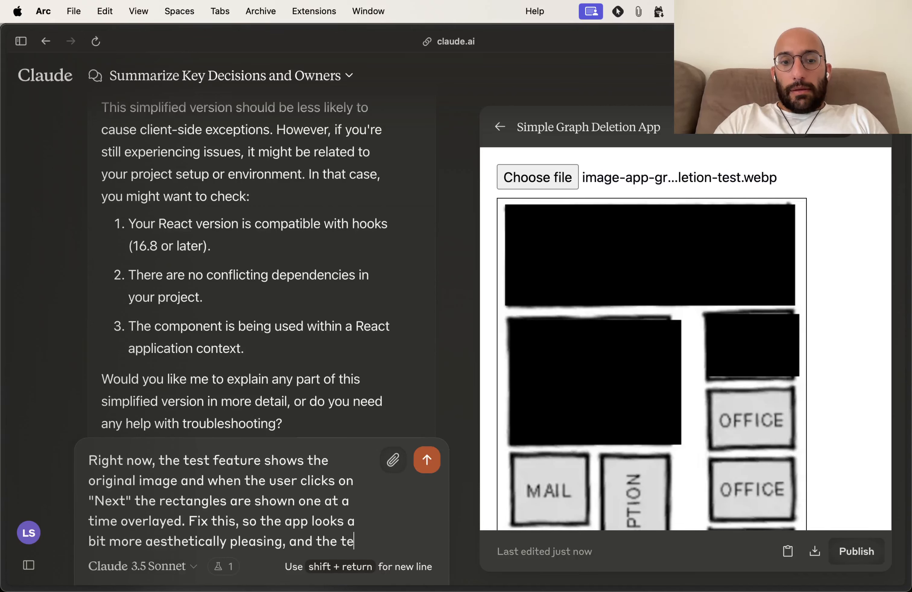
text(feature should )
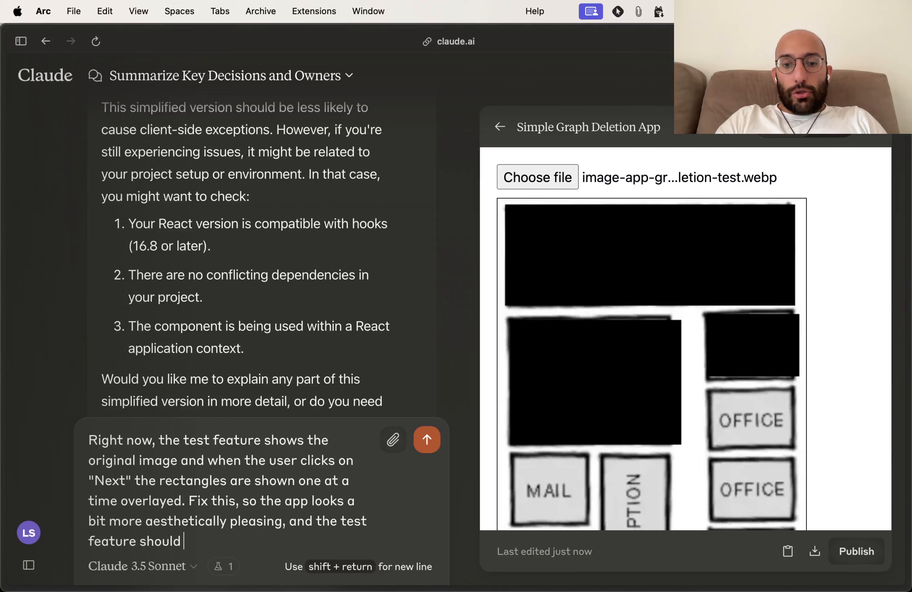
text(display the image with)
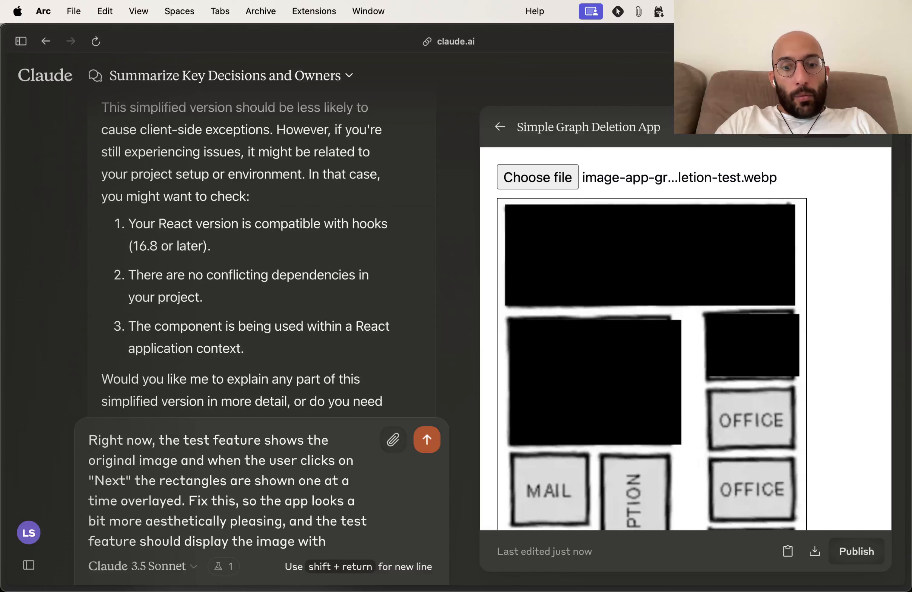
text( one of the r)
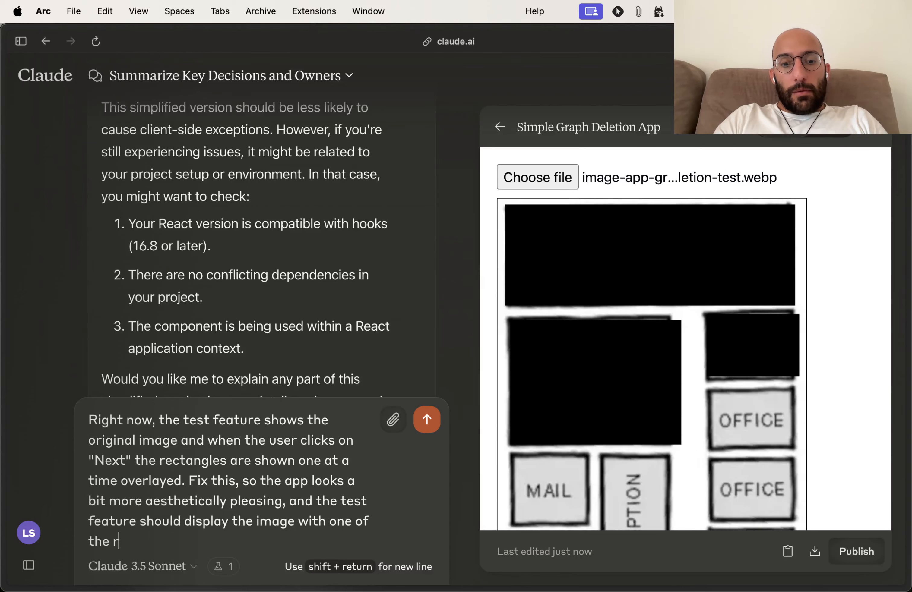